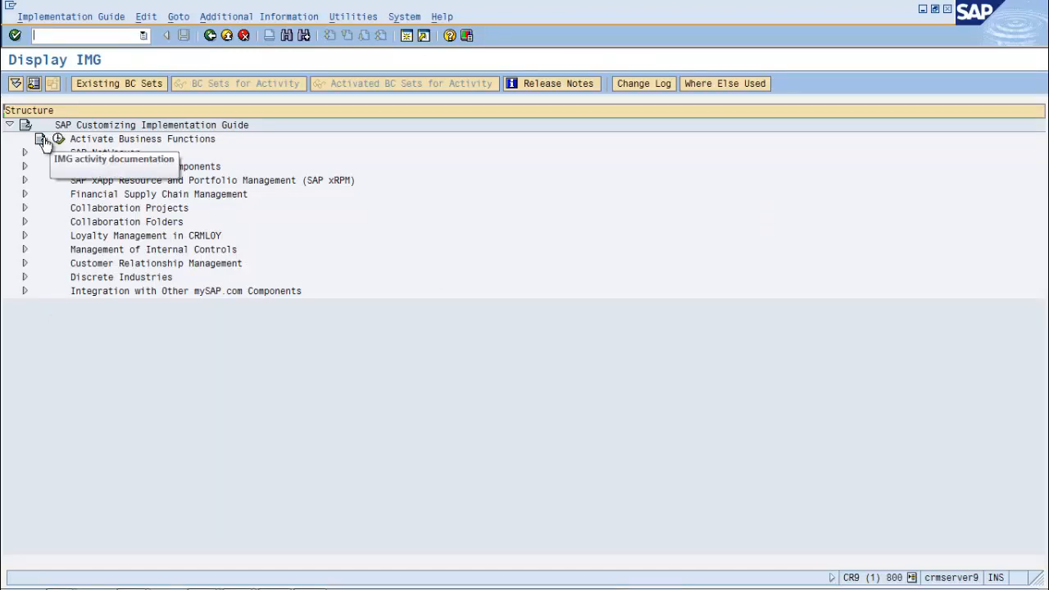
# Open the Define Category Numbering Schemes activity under Cross-Application Components, SAP Product, Product Category.
pyautogui.click(25, 167)
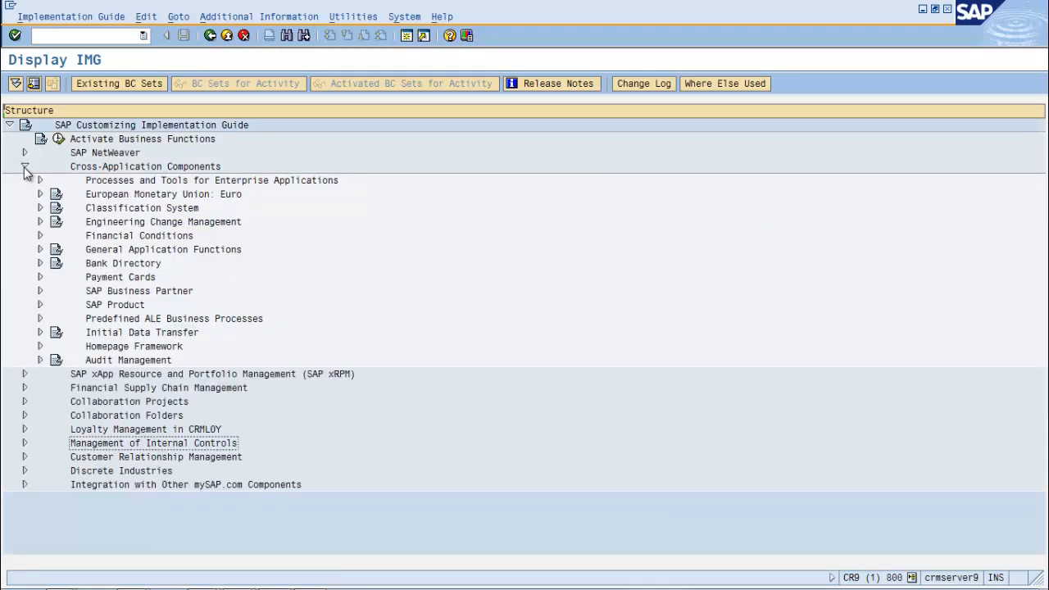
pyautogui.click(40, 304)
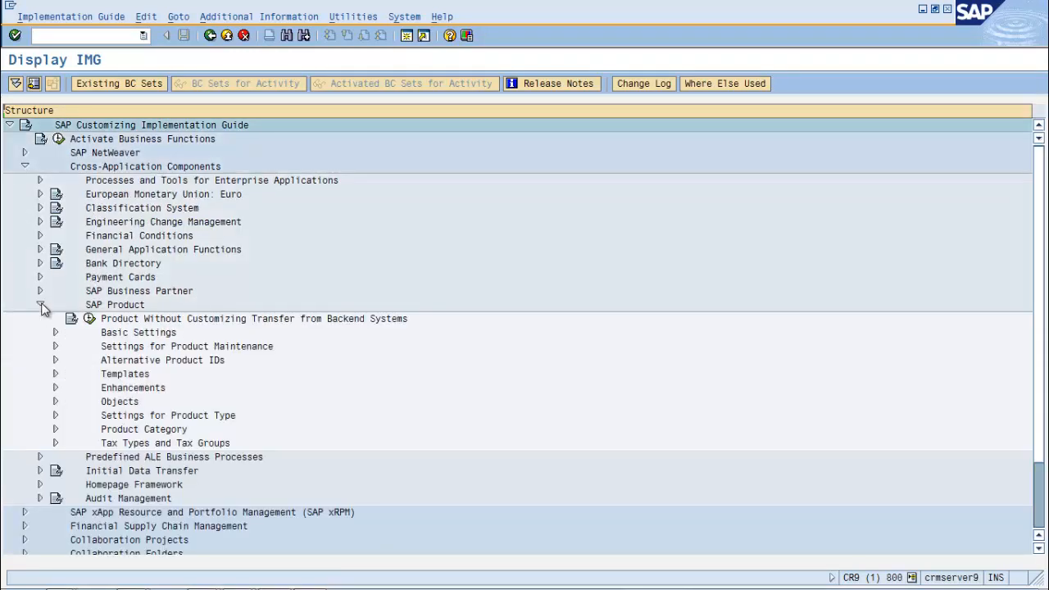
pyautogui.click(55, 429)
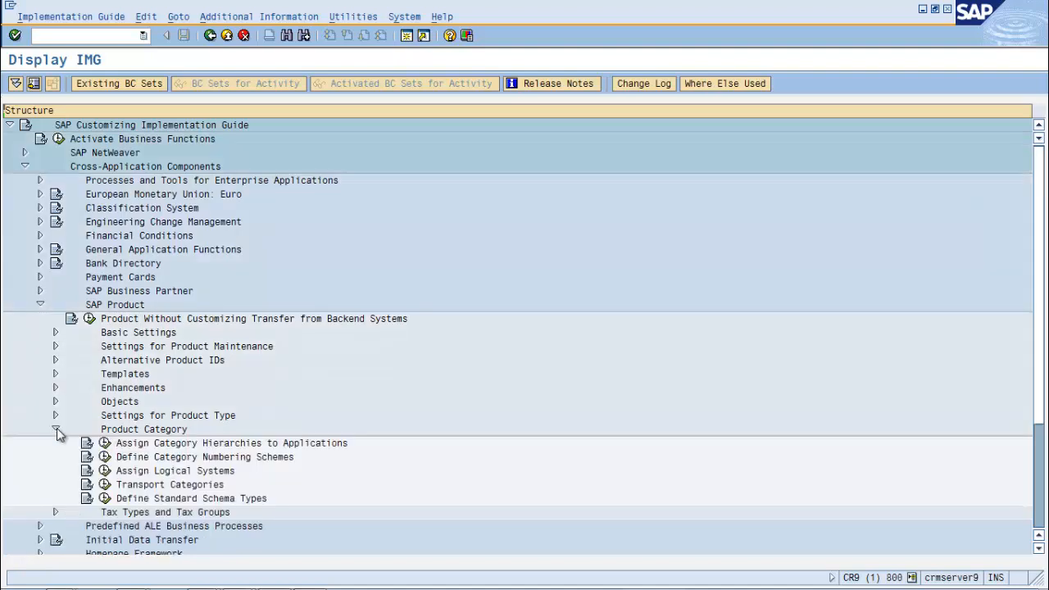
pyautogui.click(104, 457)
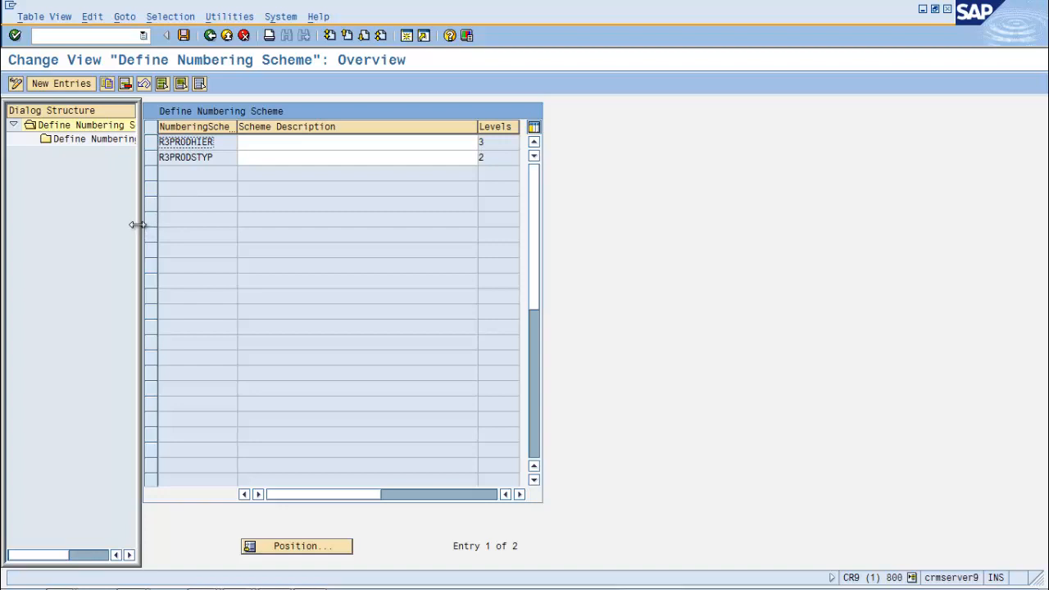
# Examine the level definitions of numbering scheme R3PRODHIER, with the dialog structure widened, and return to the scheme overview.
pyautogui.moveTo(137, 225); pyautogui.dragTo(341, 225)
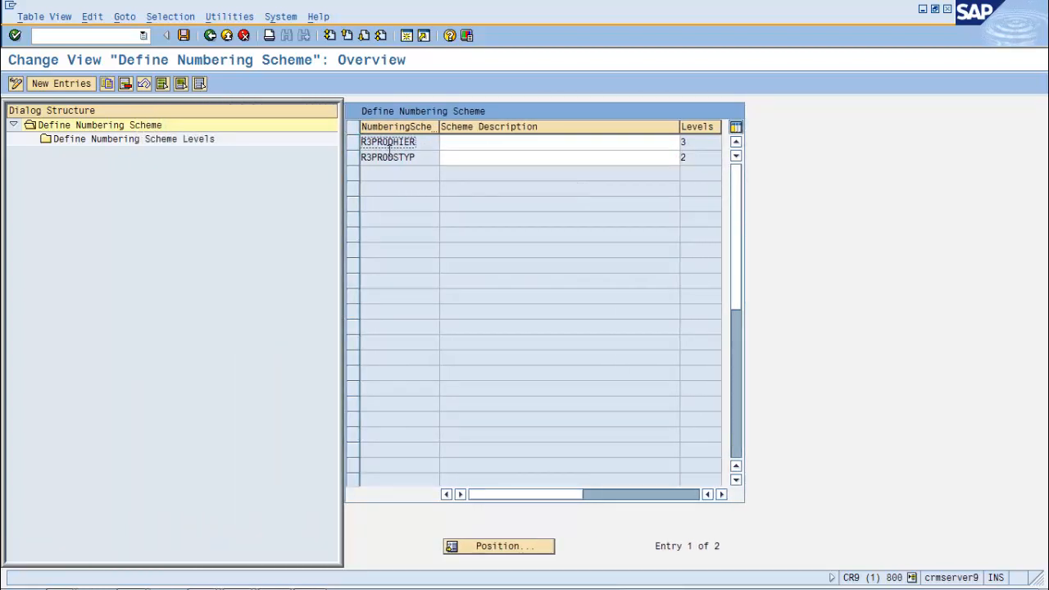
pyautogui.click(352, 142)
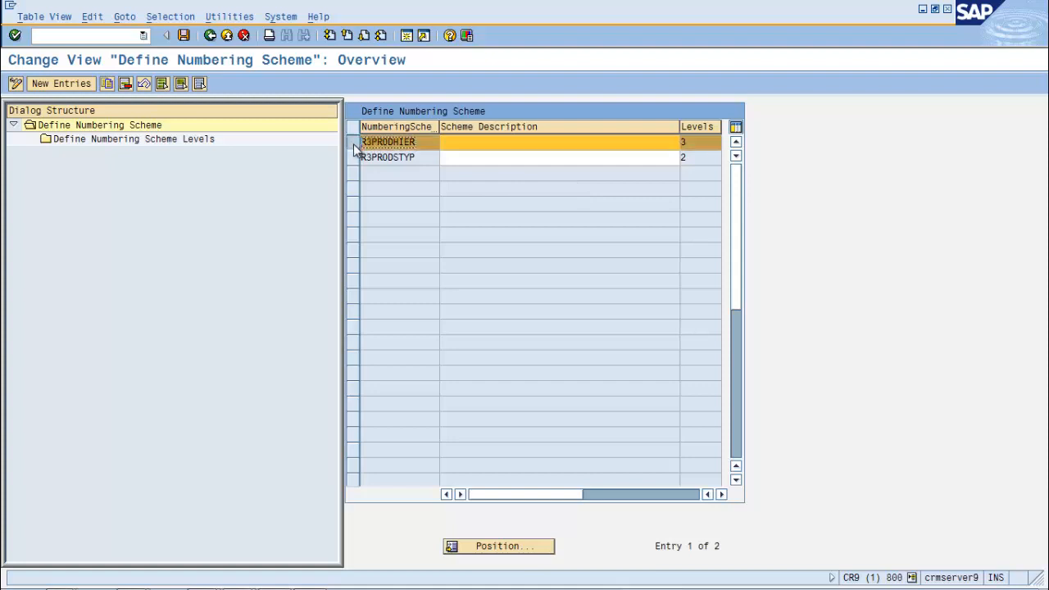
pyautogui.doubleClick(121, 142)
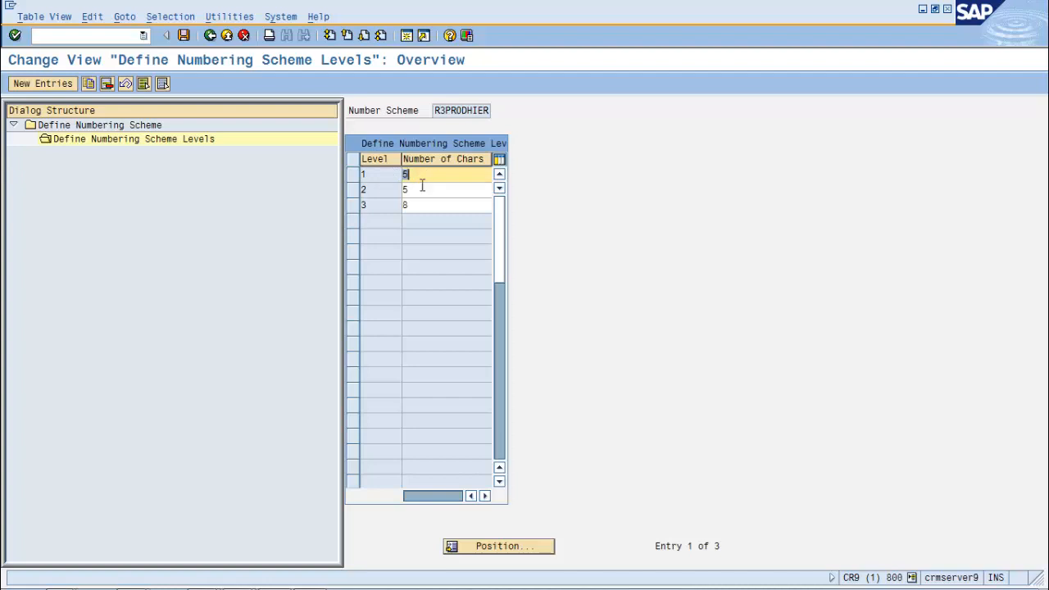
pyautogui.click(111, 126)
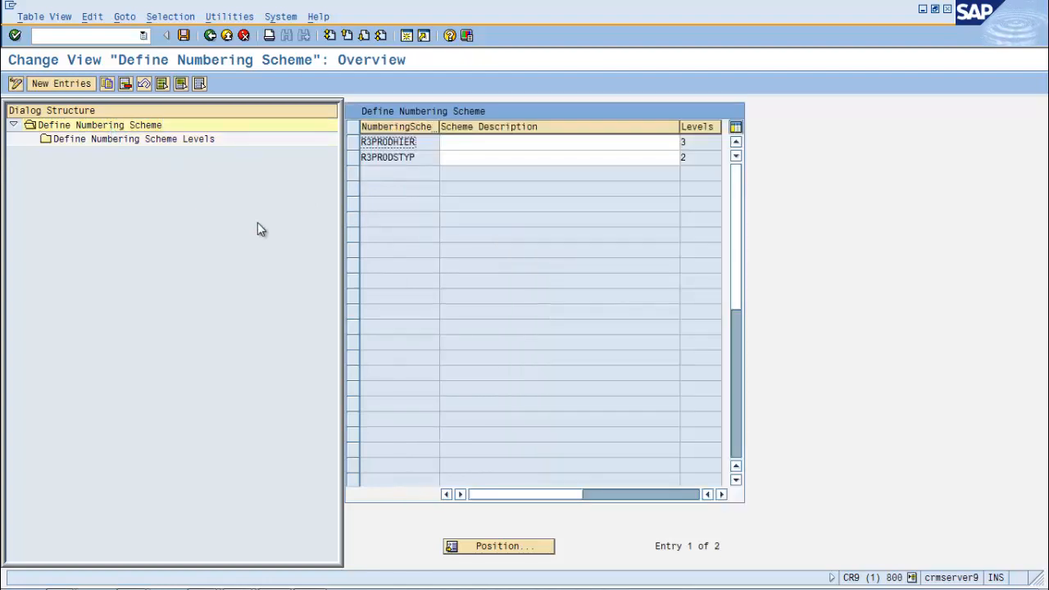
# Create a new numbering scheme ZTCNS with the description "Test category number schema".
pyautogui.click(72, 87)
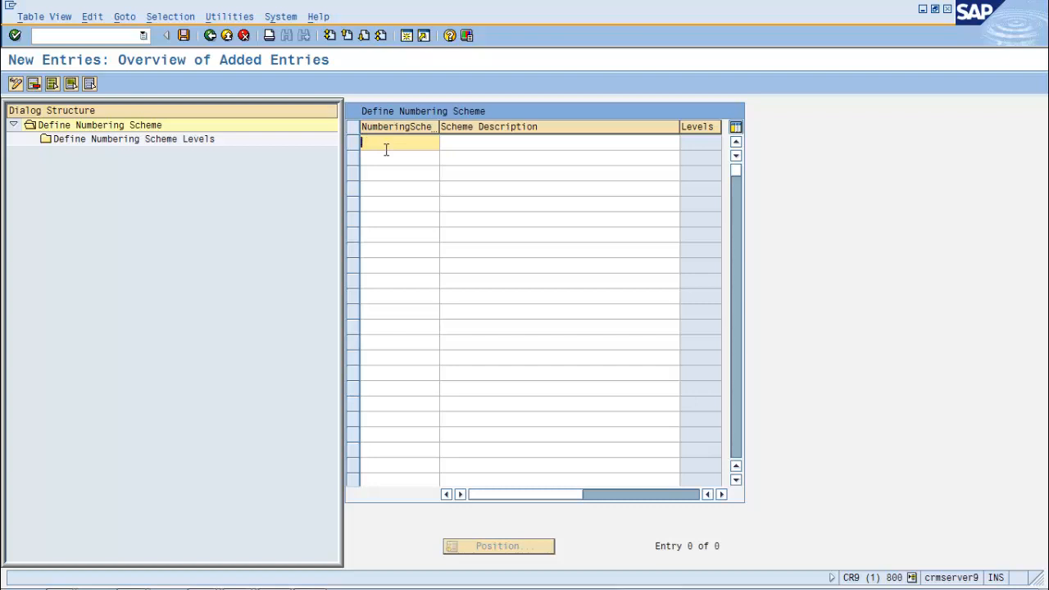
pyautogui.write('TCNS')
pyautogui.click(482, 146)
pyautogui.write('Test c')
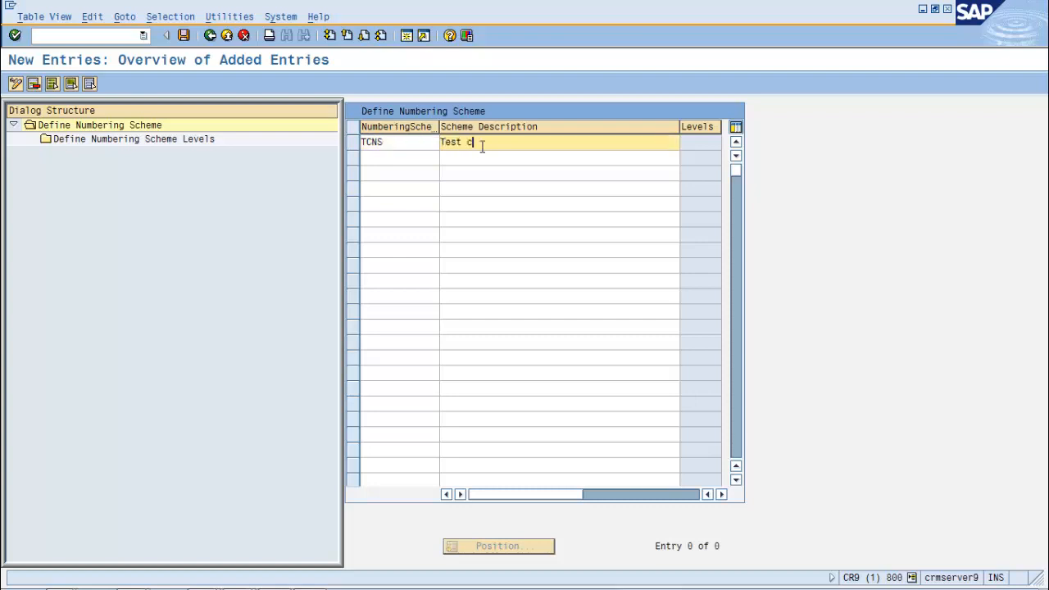
pyautogui.write('ategory number schema')
pyautogui.click(699, 142)
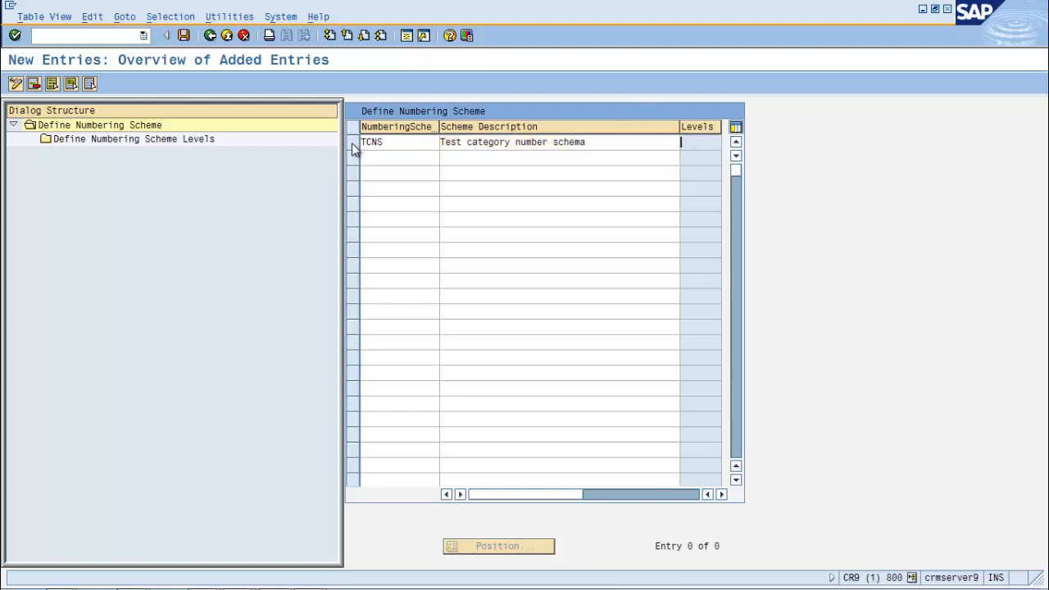
pyautogui.click(393, 142)
pyautogui.press('Home')
pyautogui.write('z')
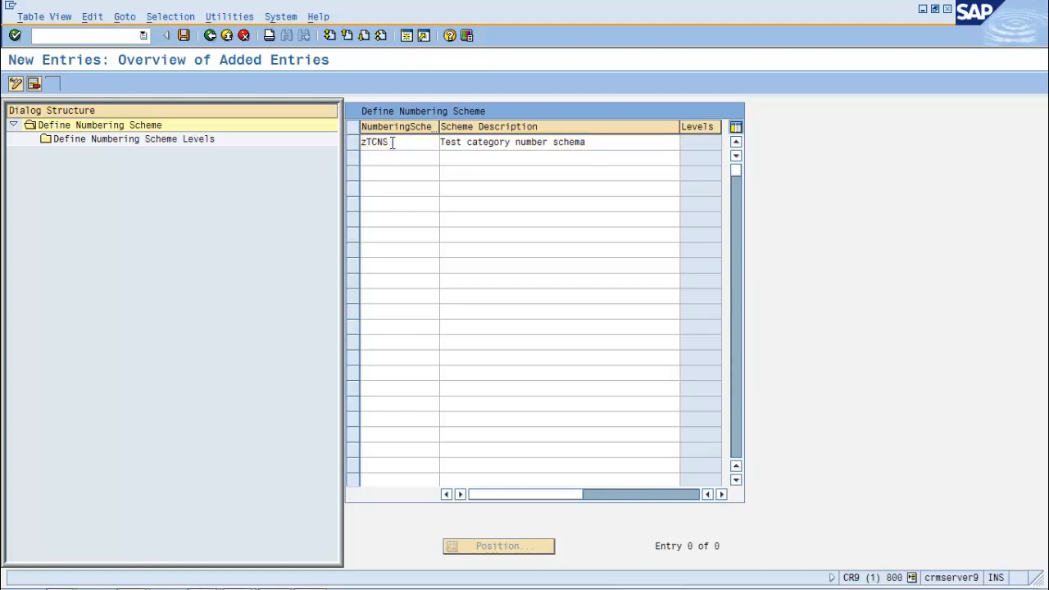
pyautogui.press('Return')
# Add level 1 with 2 characters as a new entry in the numbering scheme levels of ZTCNS.
pyautogui.click(353, 142)
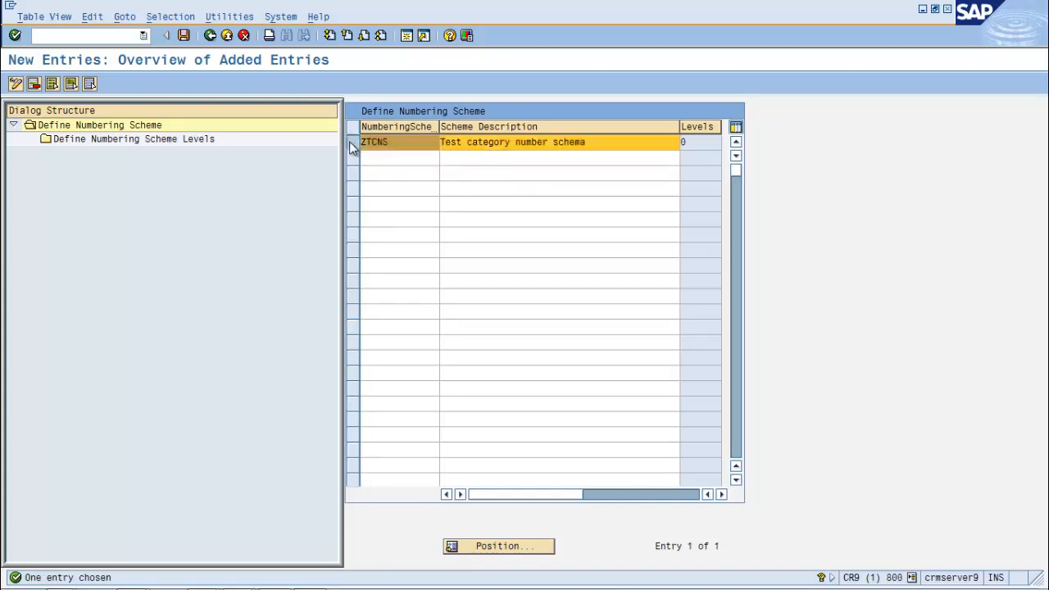
pyautogui.doubleClick(118, 141)
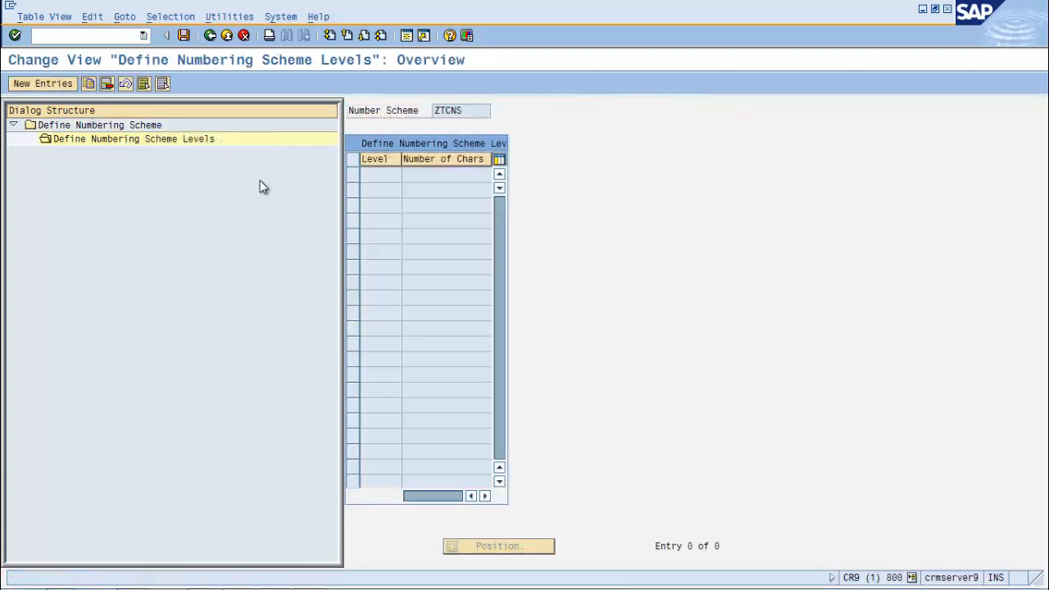
pyautogui.press('F5')
pyautogui.click(380, 183)
pyautogui.doubleClick(383, 173)
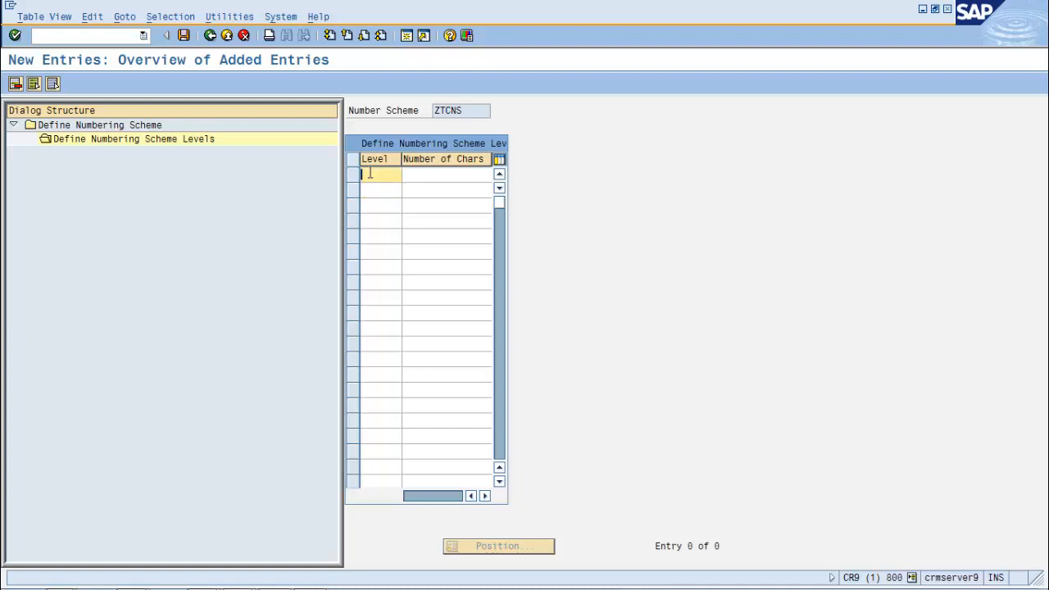
pyautogui.write('1')
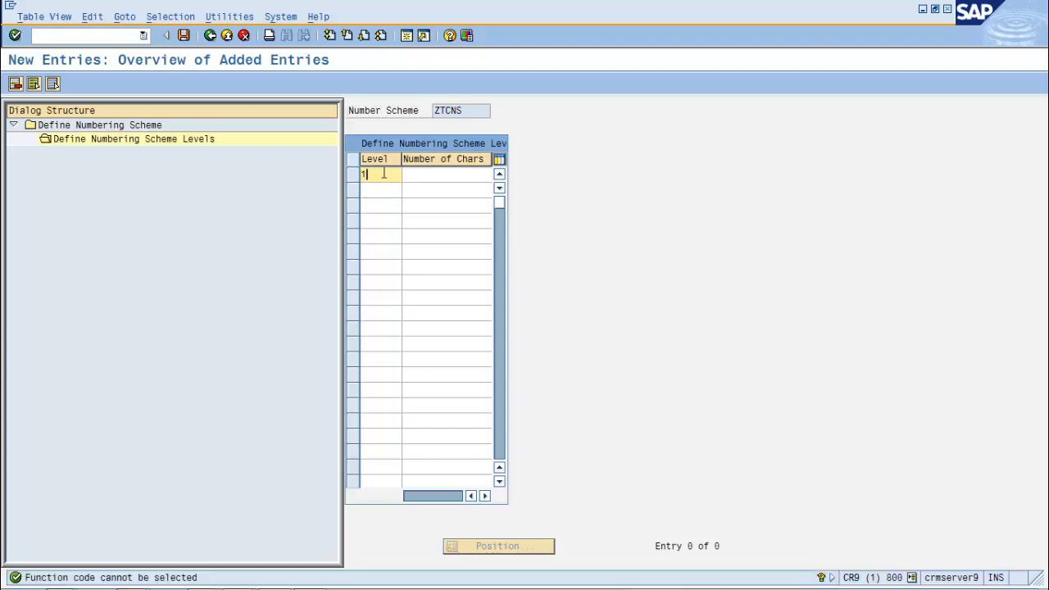
pyautogui.click(459, 174)
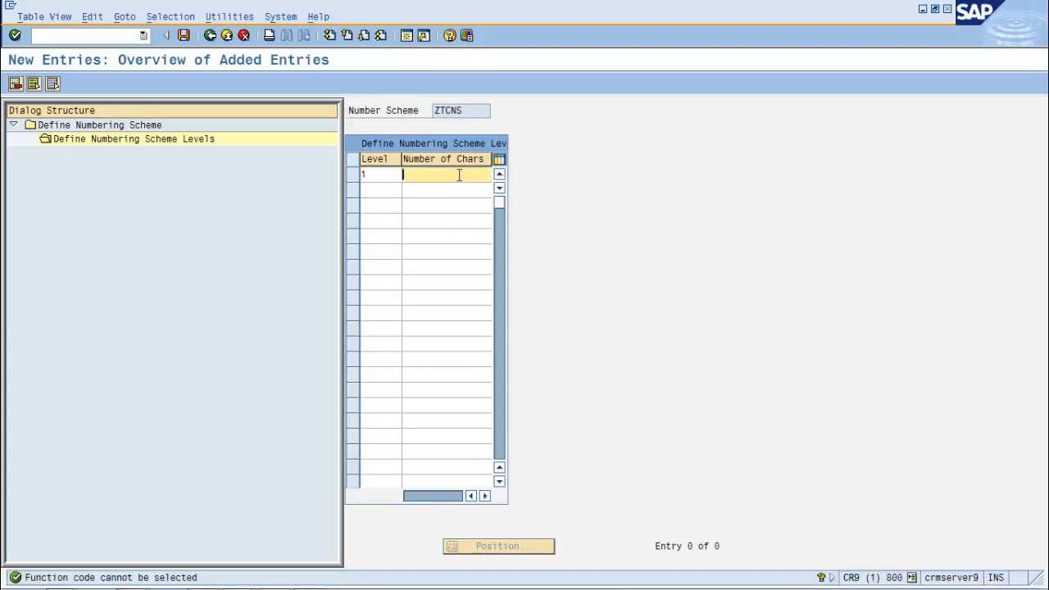
pyautogui.write('2')
# Add levels 2 and 3 with 1 character each to ZTCNS, and save under customizing request CR9K900006.
pyautogui.doubleClick(398, 191)
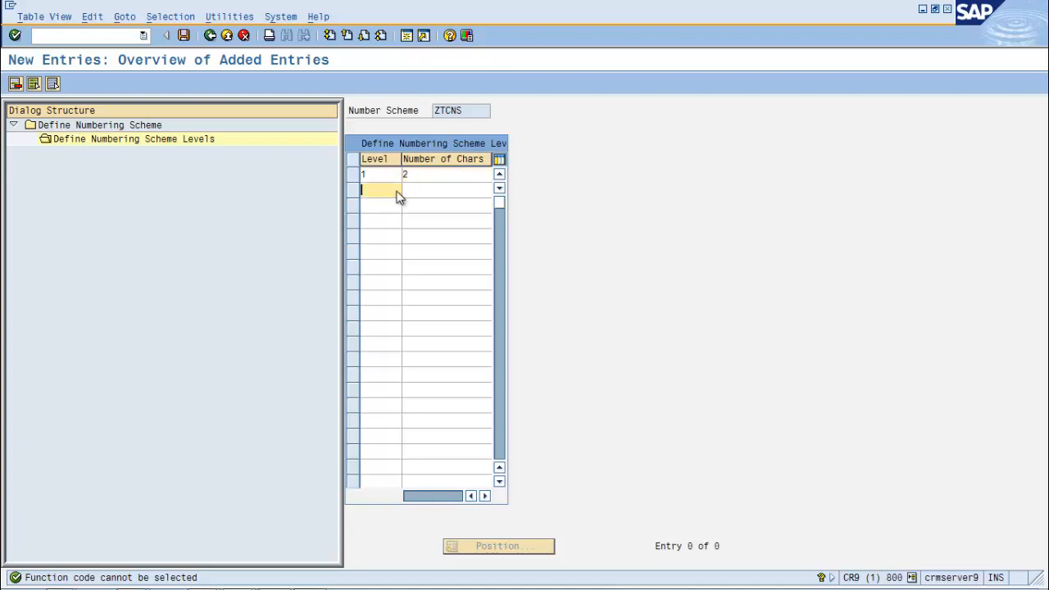
pyautogui.click(382, 190)
pyautogui.write('2')
pyautogui.click(439, 194)
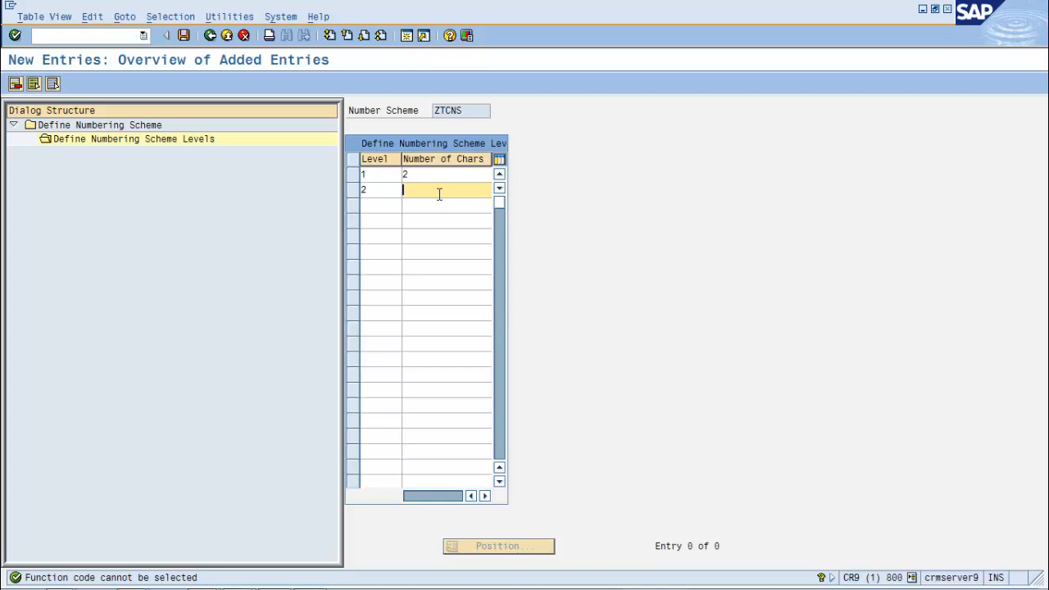
pyautogui.write('1')
pyautogui.click(385, 208)
pyautogui.write('3')
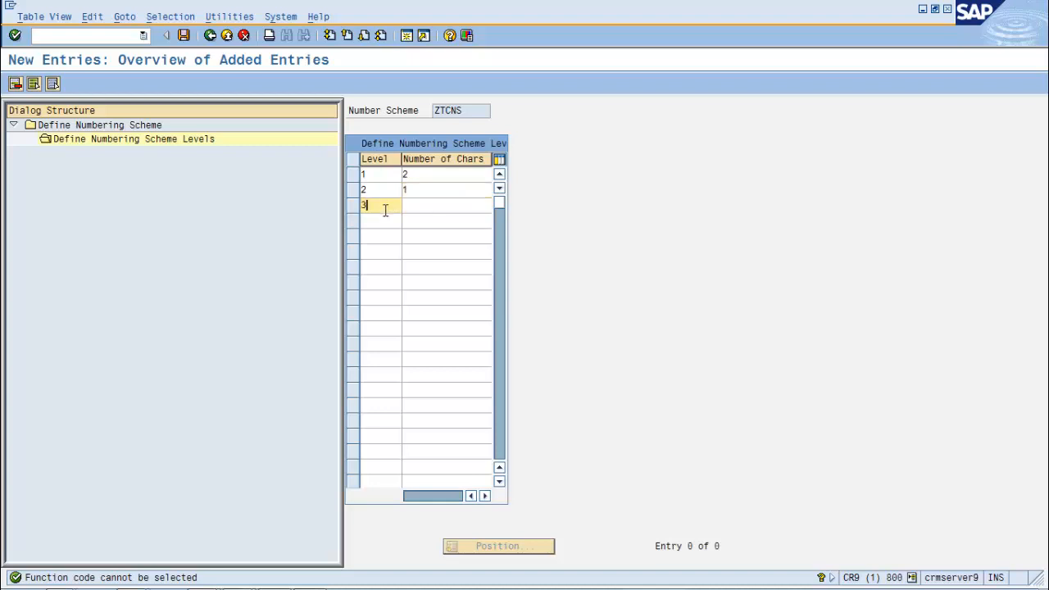
pyautogui.click(428, 211)
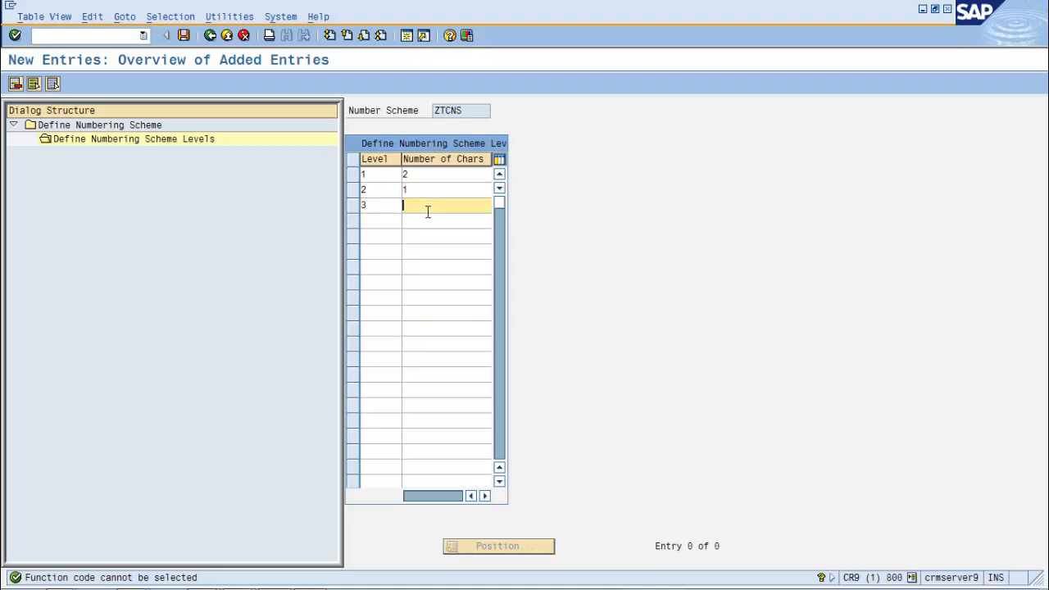
pyautogui.write('1')
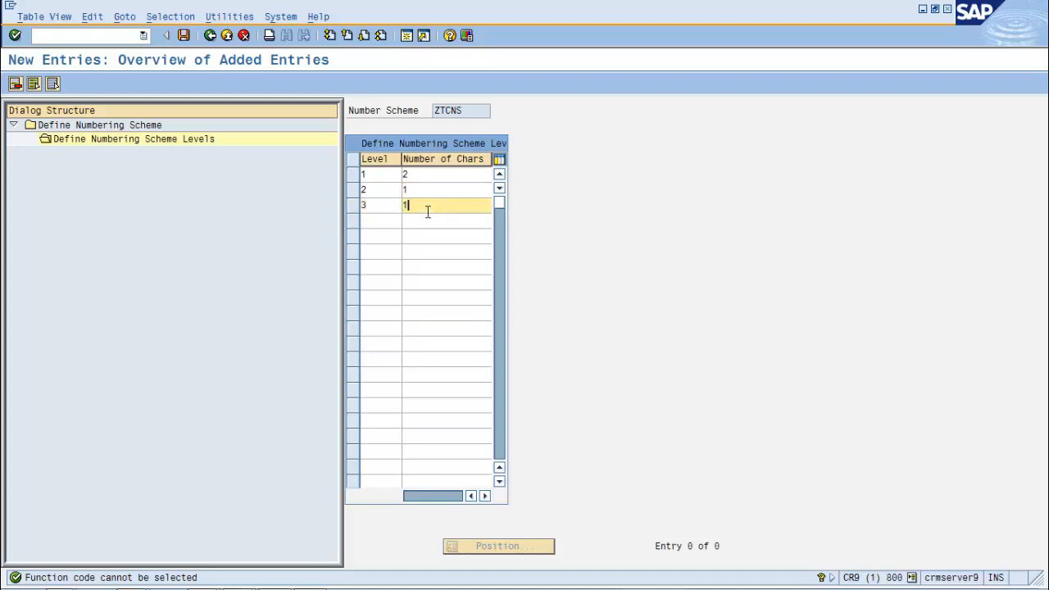
pyautogui.click(186, 36)
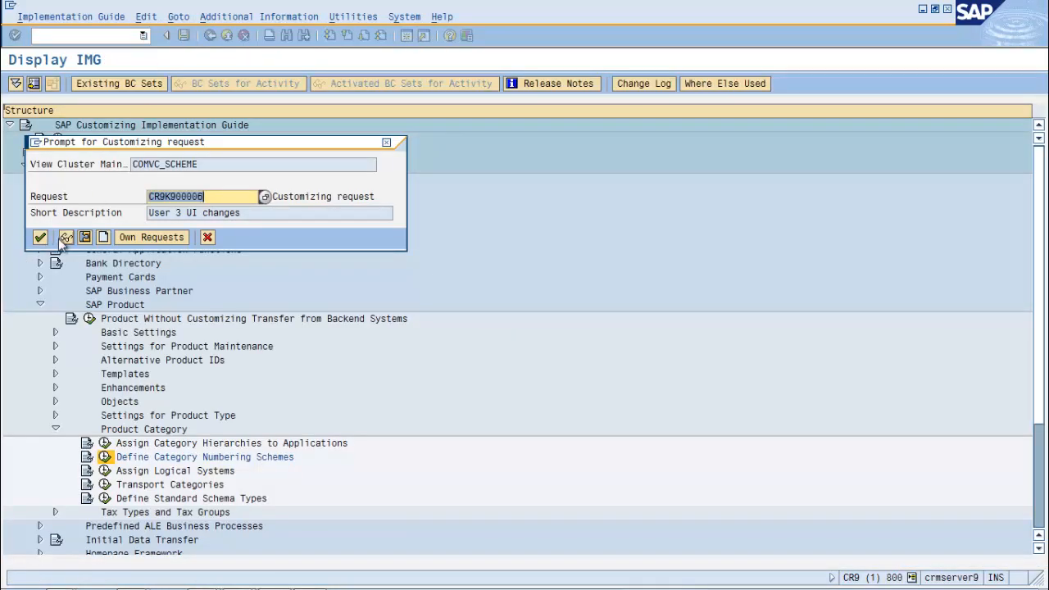
pyautogui.click(41, 238)
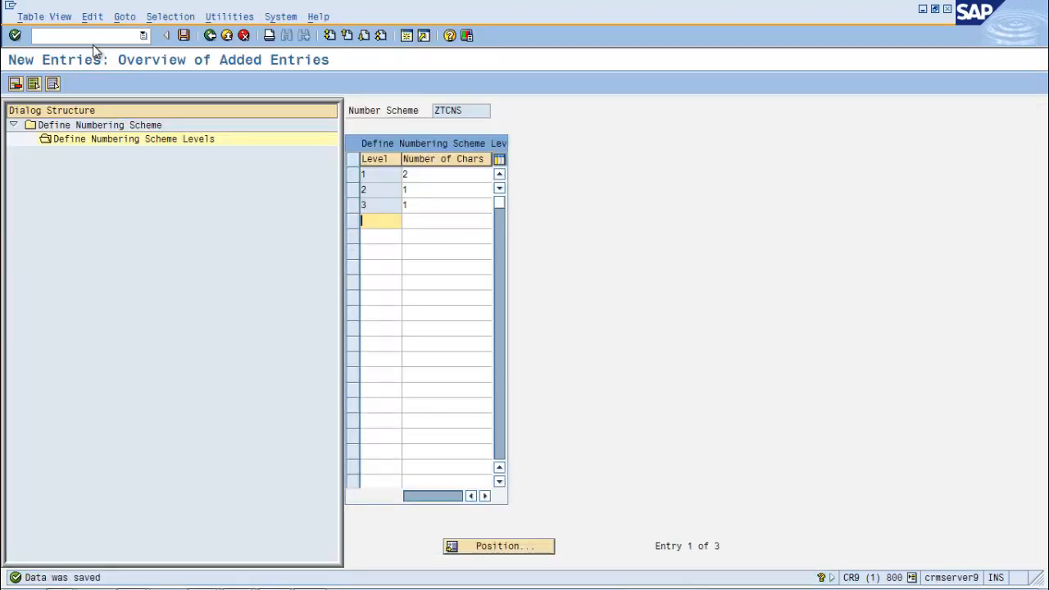
# Open the transaction comm_hierarchy in a new session.
pyautogui.click(89, 37)
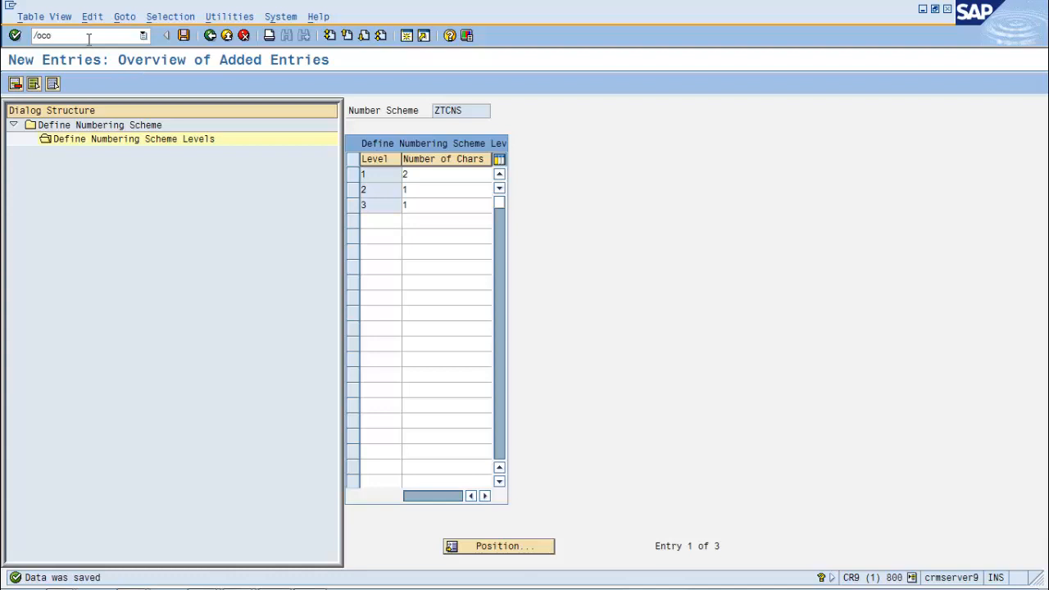
pyautogui.write('/ocomm_hierarchy')
pyautogui.press('Return')
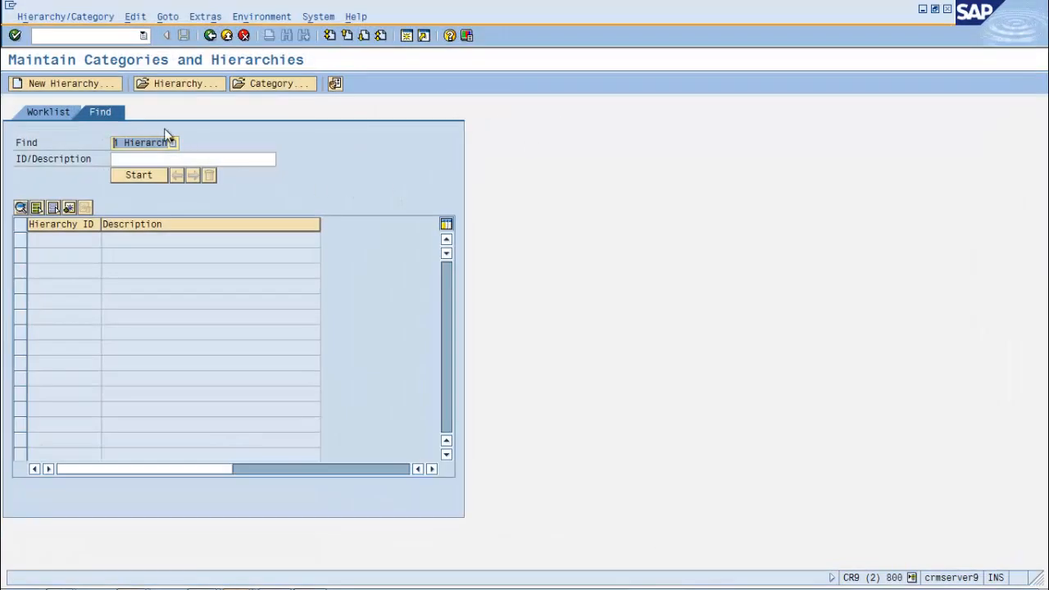
# Create a new hierarchy with the ID ZH100 and the text "Tst hierarchy".
pyautogui.click(77, 87)
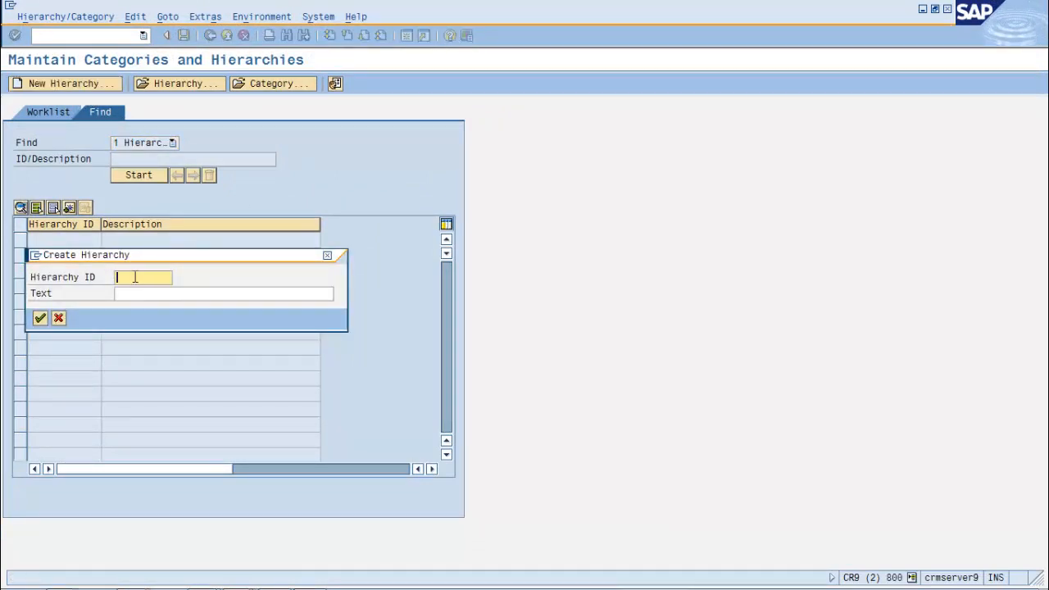
pyautogui.write('THeirarchy')
pyautogui.moveTo(117, 274); pyautogui.dragTo(205, 283)
pyautogui.write('z')
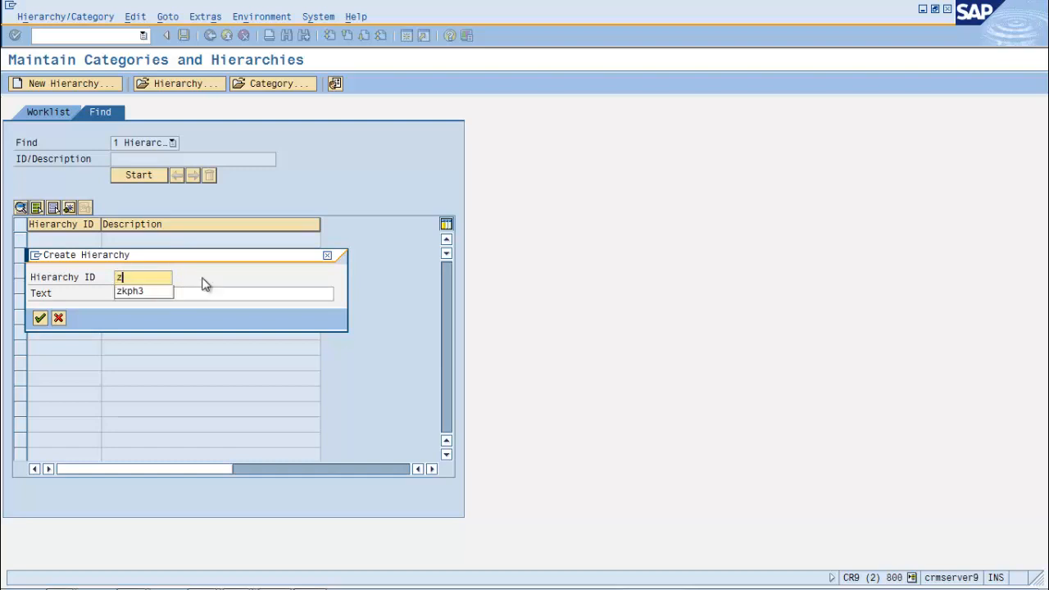
pyautogui.write('H')
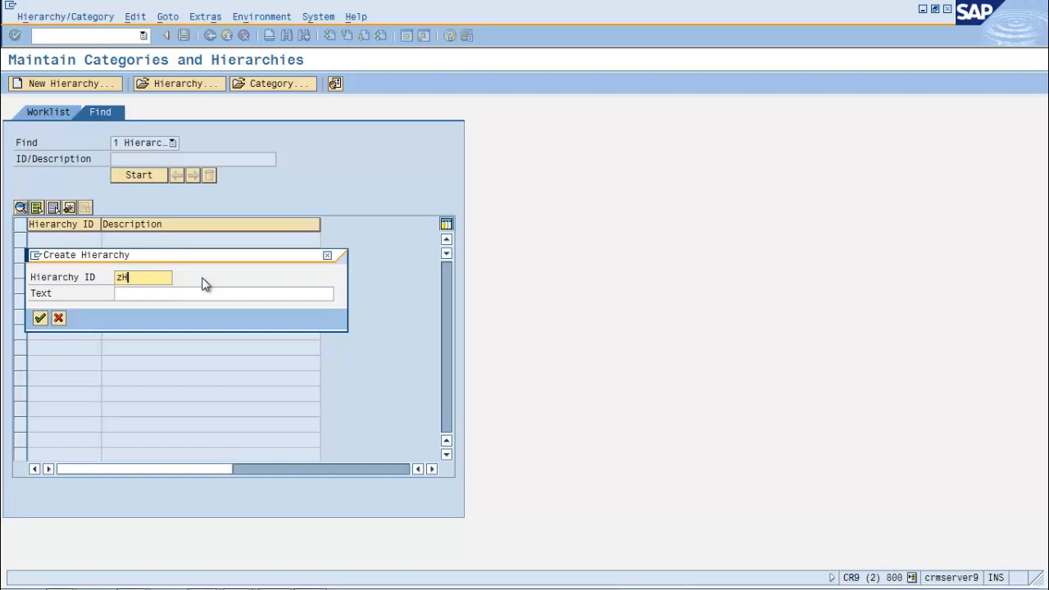
pyautogui.write('100')
pyautogui.press('Tab')
pyautogui.write('Tst ')
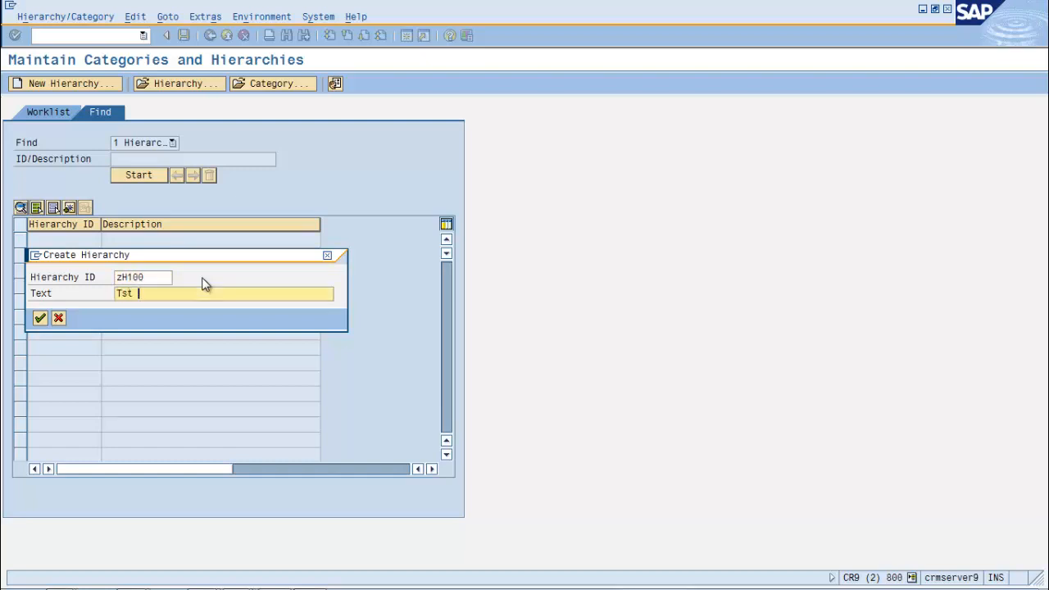
pyautogui.write('hierarchy')
pyautogui.press('Return')
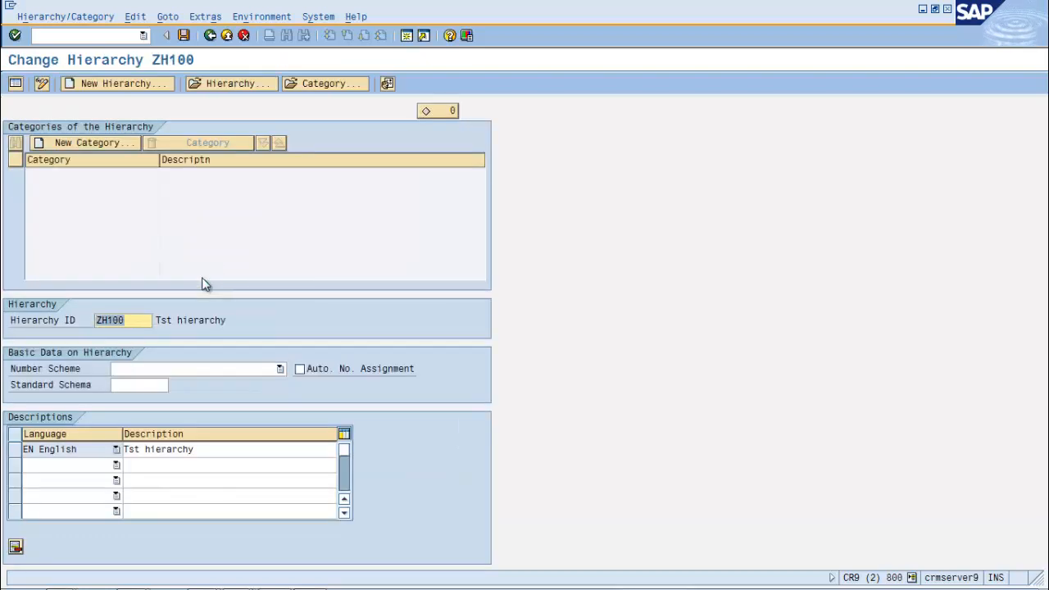
# Assign number scheme ZTCNS to hierarchy ZH100 and save the hierarchy.
pyautogui.click(252, 372)
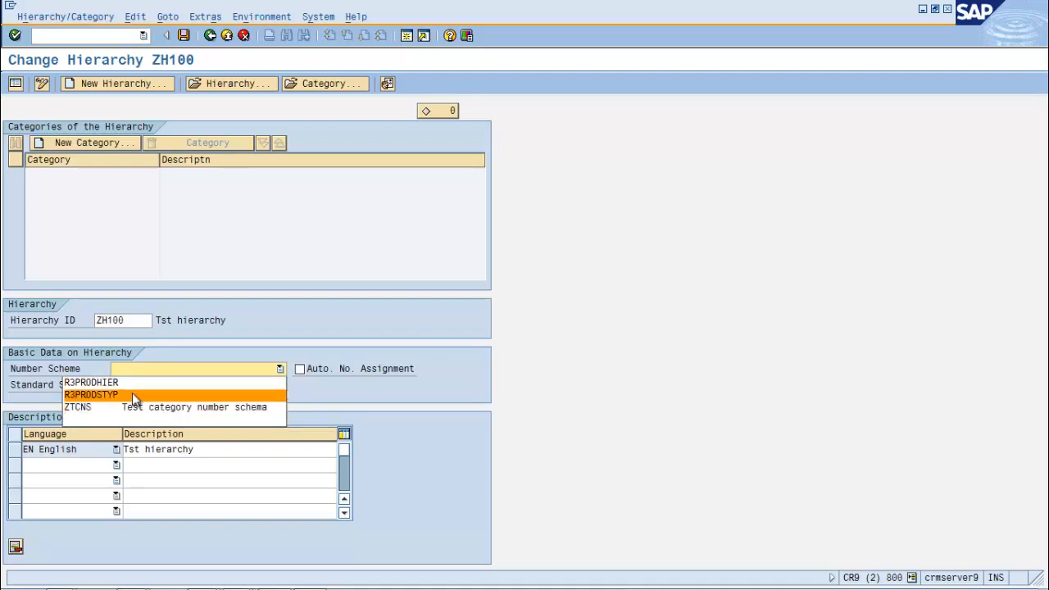
pyautogui.click(73, 407)
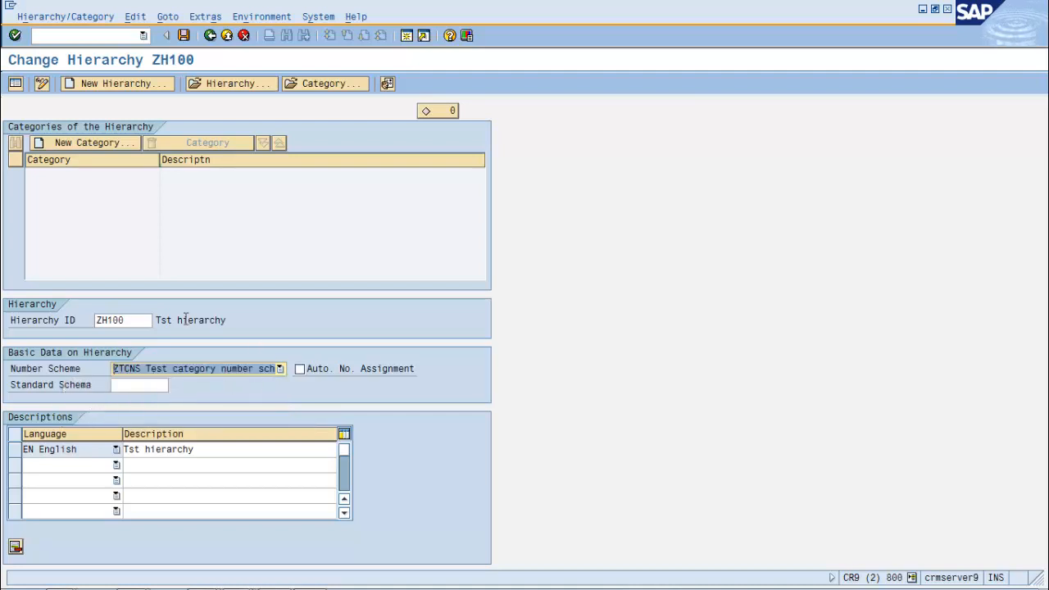
pyautogui.click(183, 36)
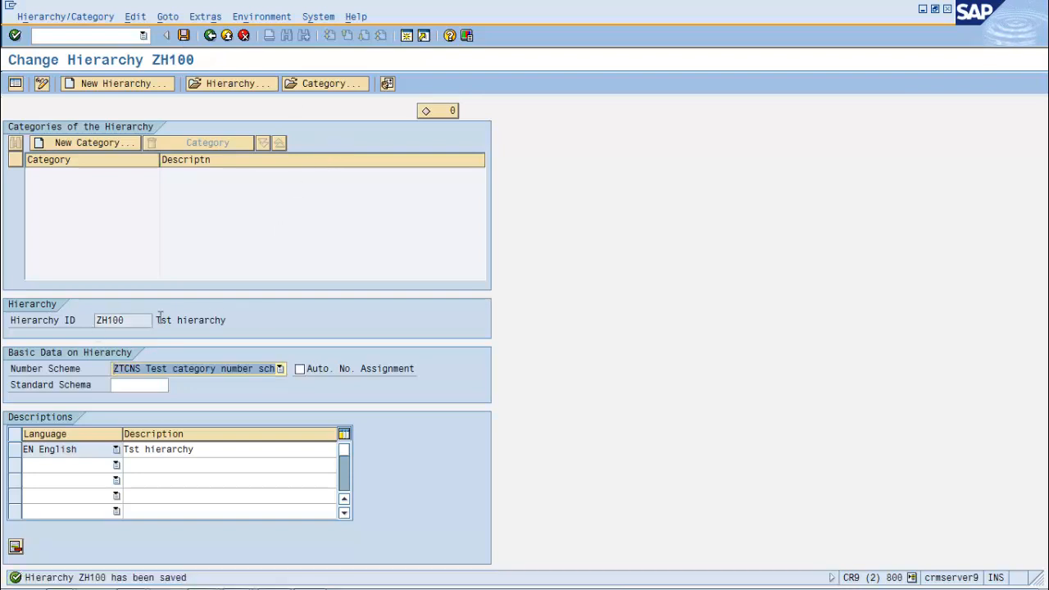
# Create a new top category in hierarchy ZH100 with the short text "Base Category".
pyautogui.click(81, 146)
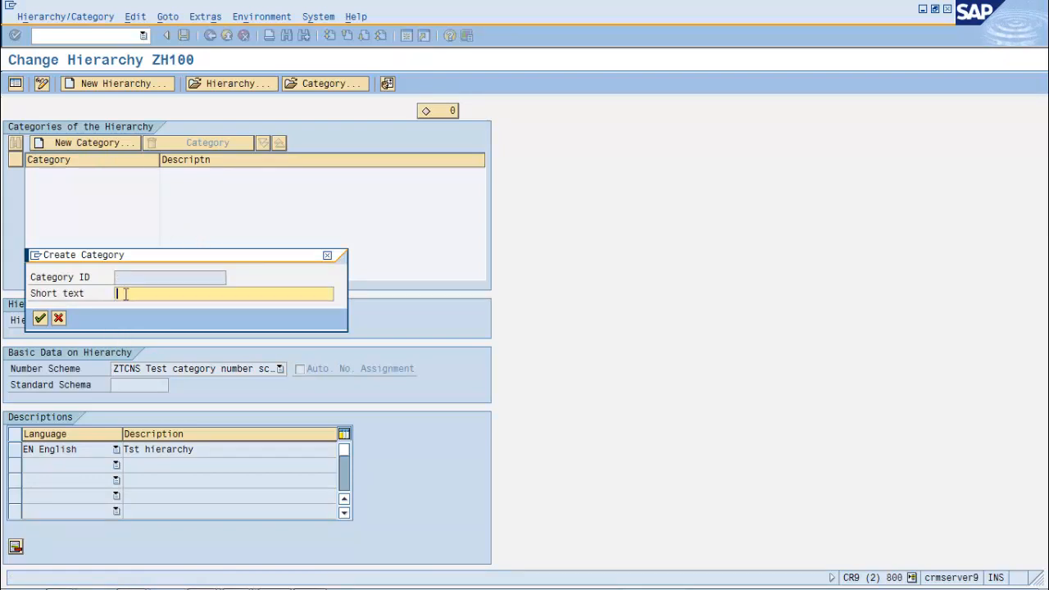
pyautogui.write('Category ')
pyautogui.write('Ba')
pyautogui.write('se ')
pyautogui.write('e')
pyautogui.press('Return')
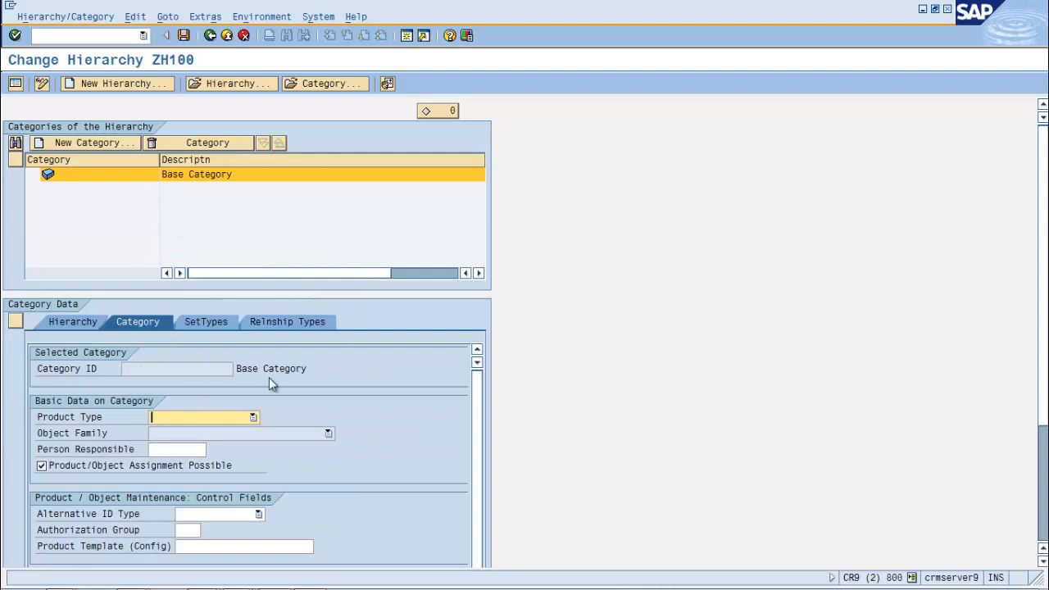
# Try to create a category under Base Category with the ID 12345.
pyautogui.click(75, 146)
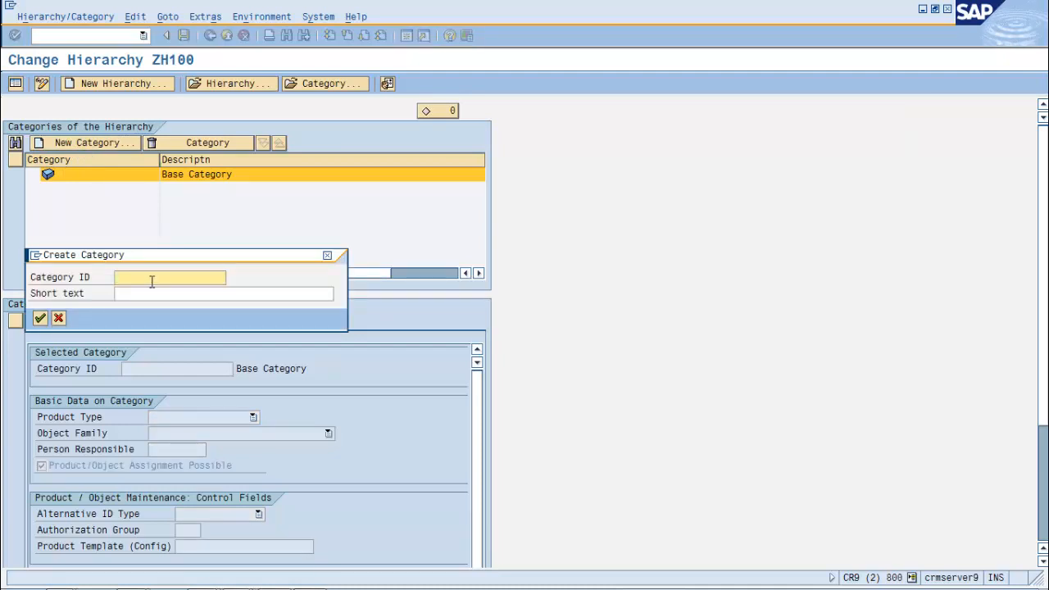
pyautogui.write('12345')
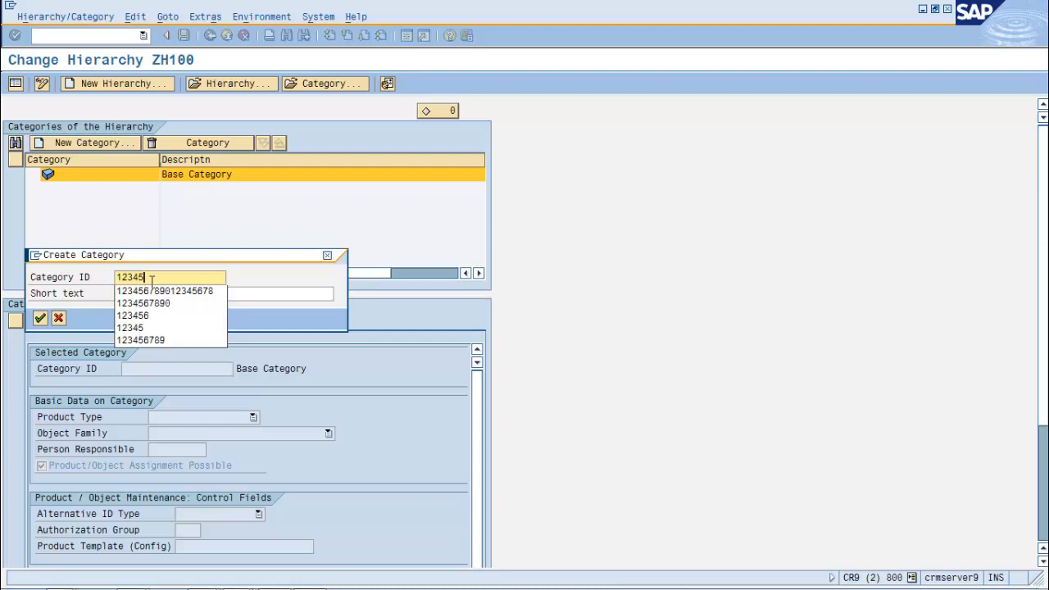
pyautogui.press('Return')
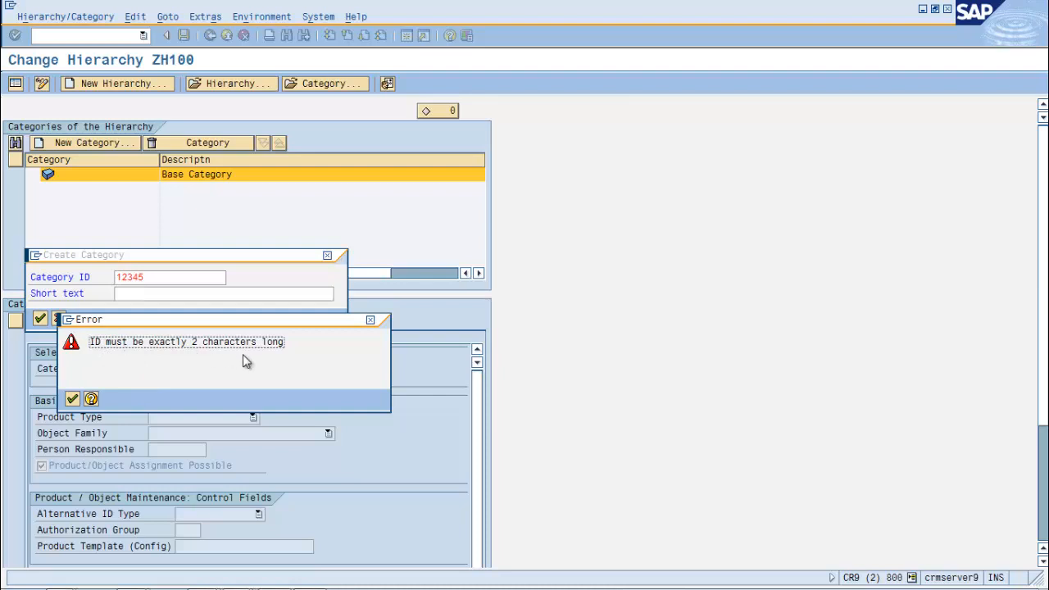
pyautogui.click(72, 400)
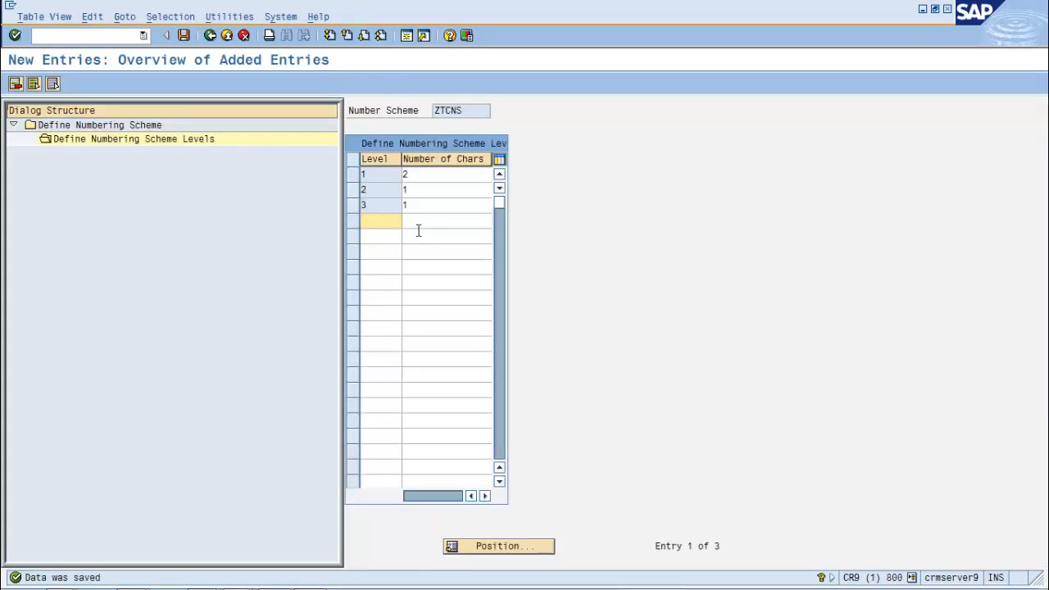
# Review the number of characters defined for levels 1, 2 and 3 of numbering scheme ZTCNS.
pyautogui.click(428, 176)
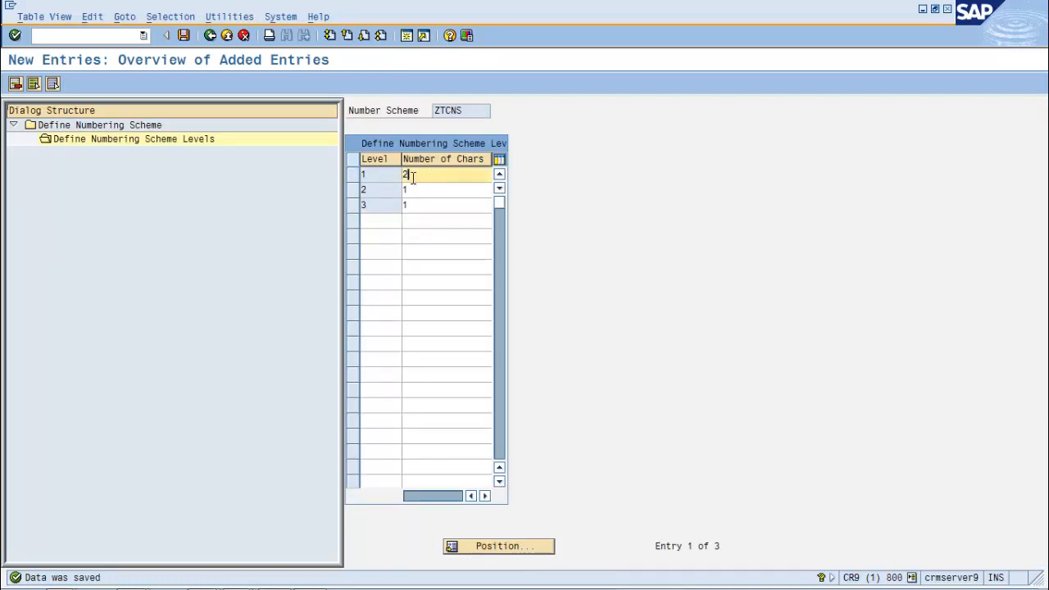
pyautogui.click(392, 188)
pyautogui.click(426, 189)
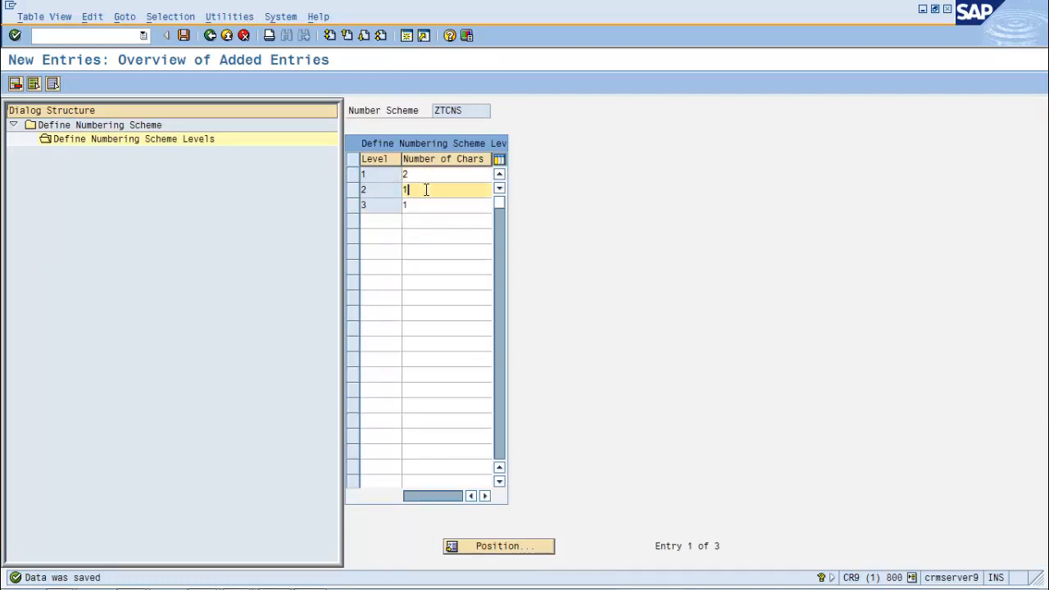
pyautogui.click(380, 209)
pyautogui.click(420, 207)
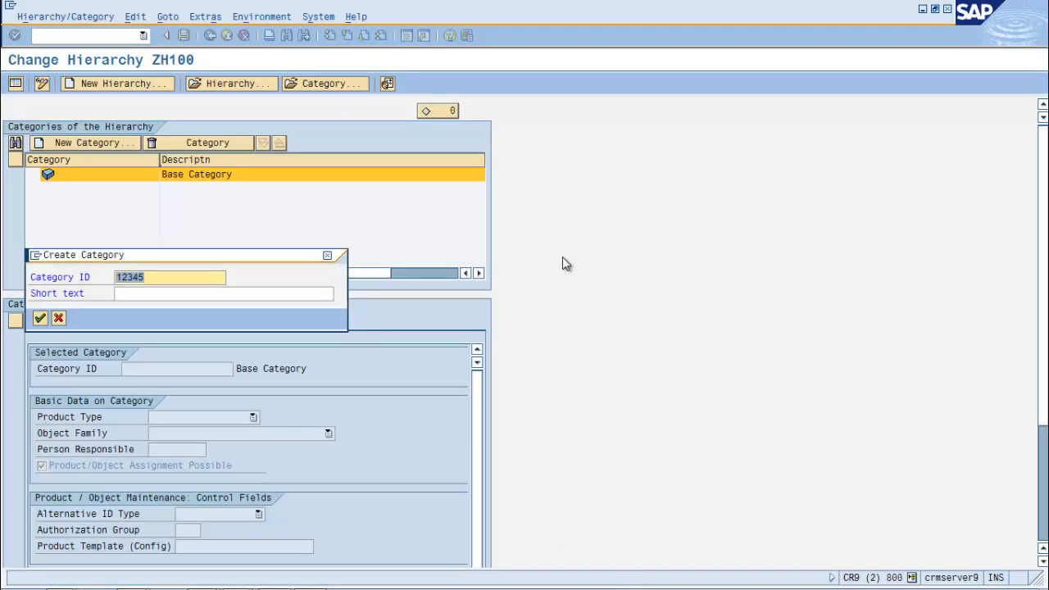
# Create the category under Base Category with the ID 12 and the short text "first level cat".
pyautogui.click(165, 278)
pyautogui.press('BackSpace')
pyautogui.press('BackSpace')
pyautogui.press('BackSpace')
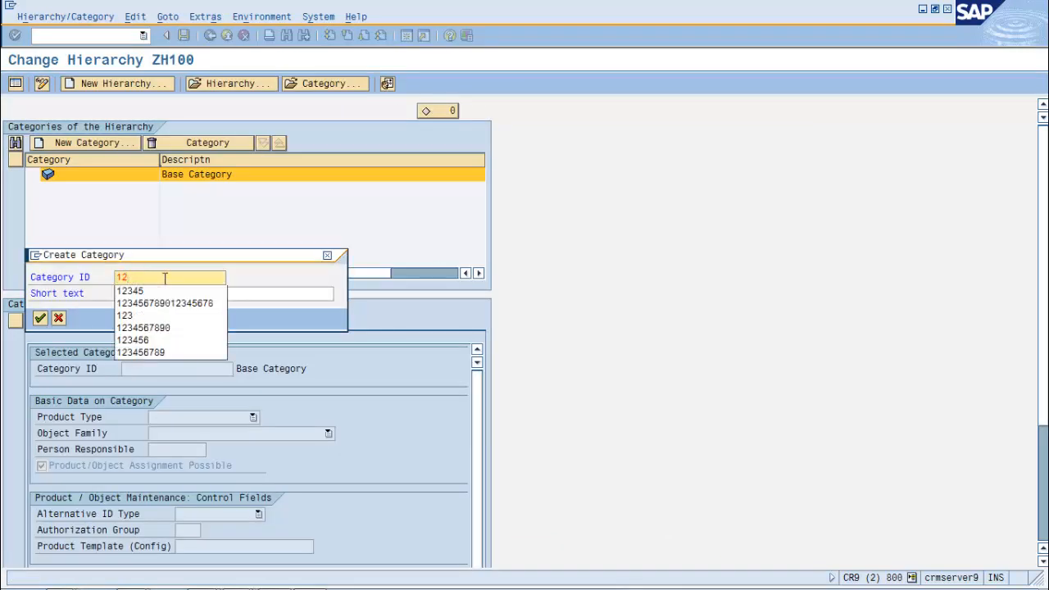
pyautogui.press('Tab')
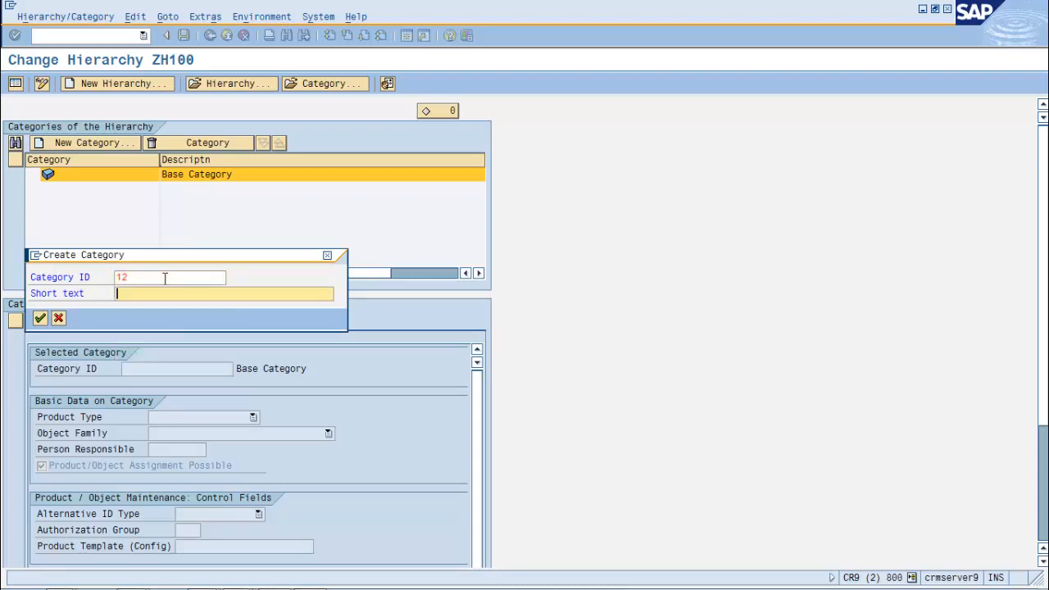
pyautogui.write('first level cat')
pyautogui.press('Return')
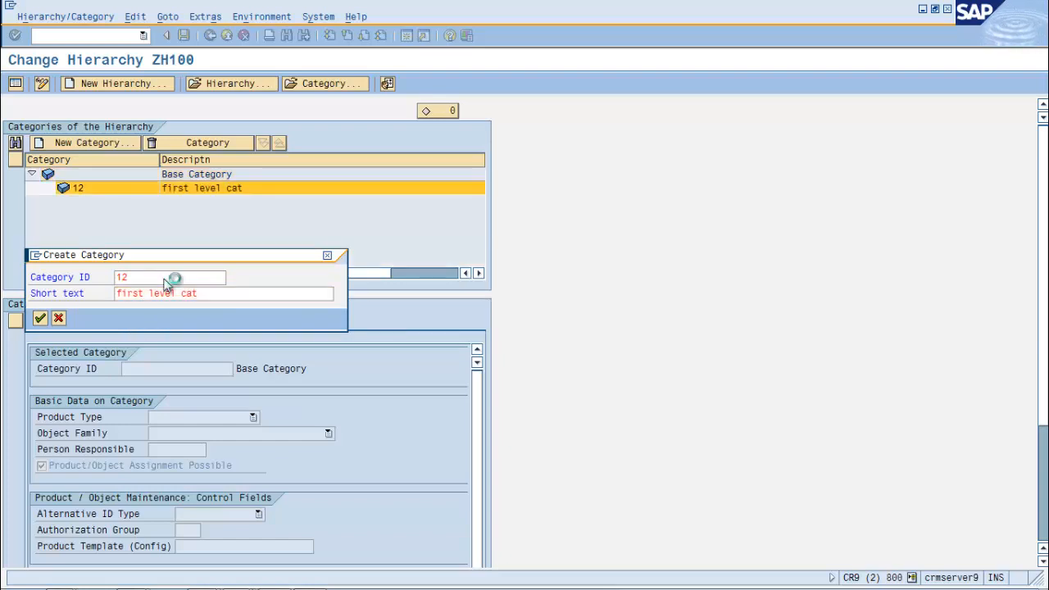
# Try to create a category below category 12 with the ID 23 and the short text "second cat".
pyautogui.click(49, 176)
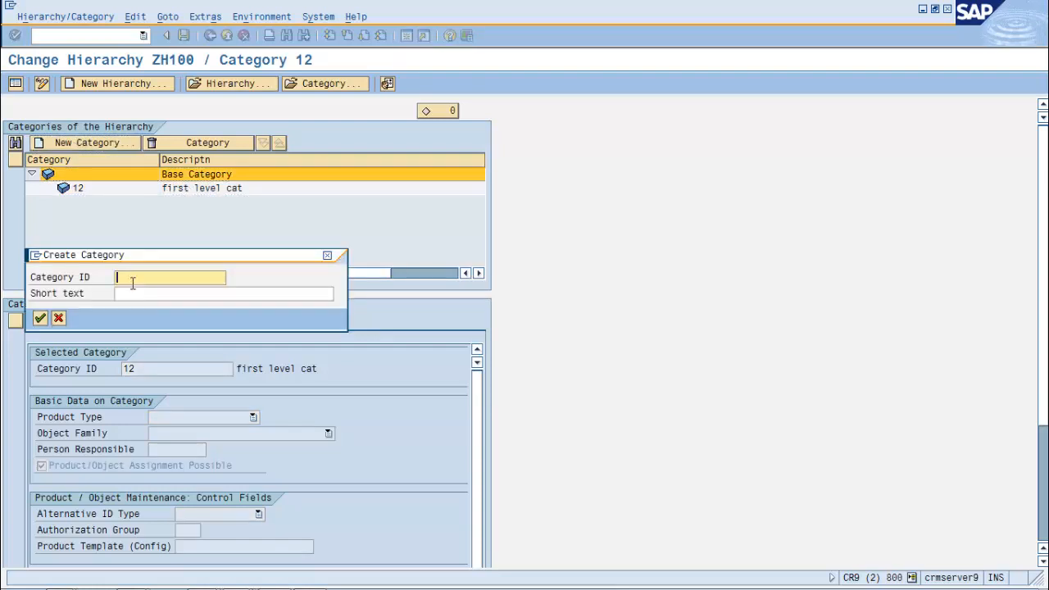
pyautogui.press('Tab')
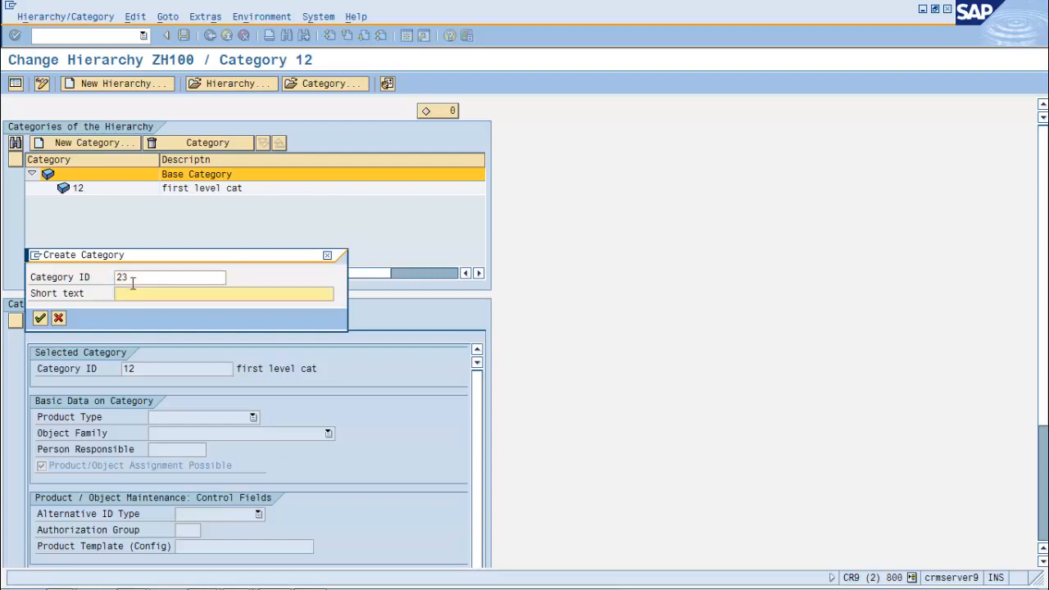
pyautogui.write('second cat')
pyautogui.press('Return')
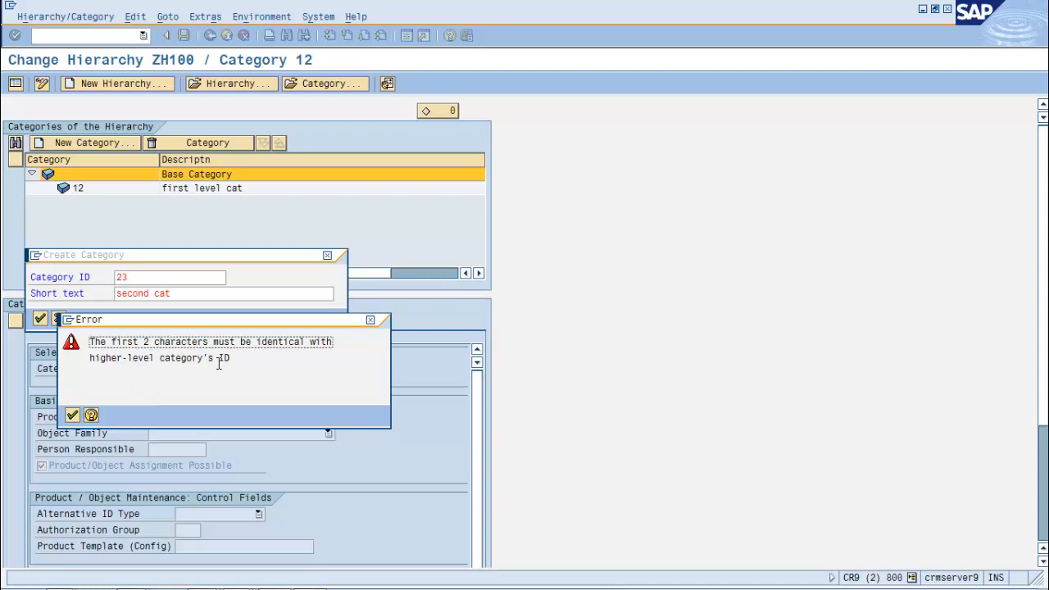
pyautogui.click(72, 416)
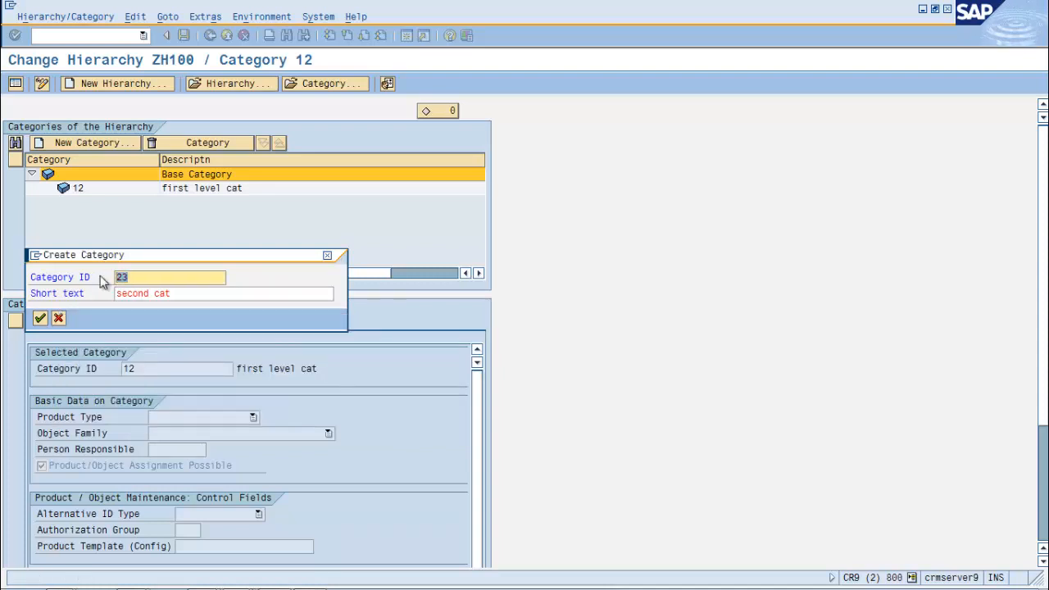
# Try to create the "second cat" category with the ID 12.
pyautogui.write('12')
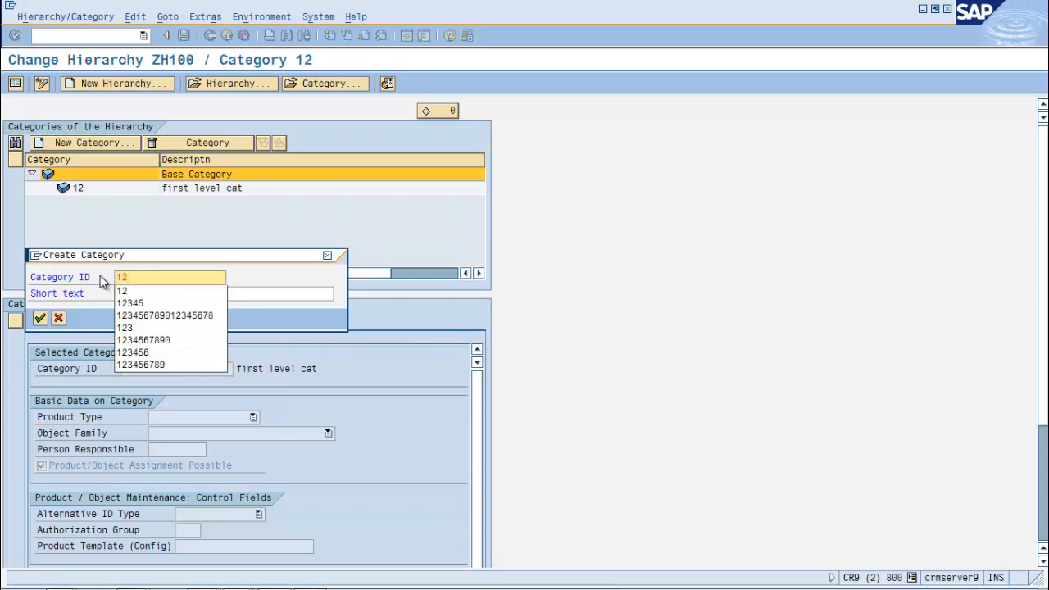
pyautogui.click(282, 273)
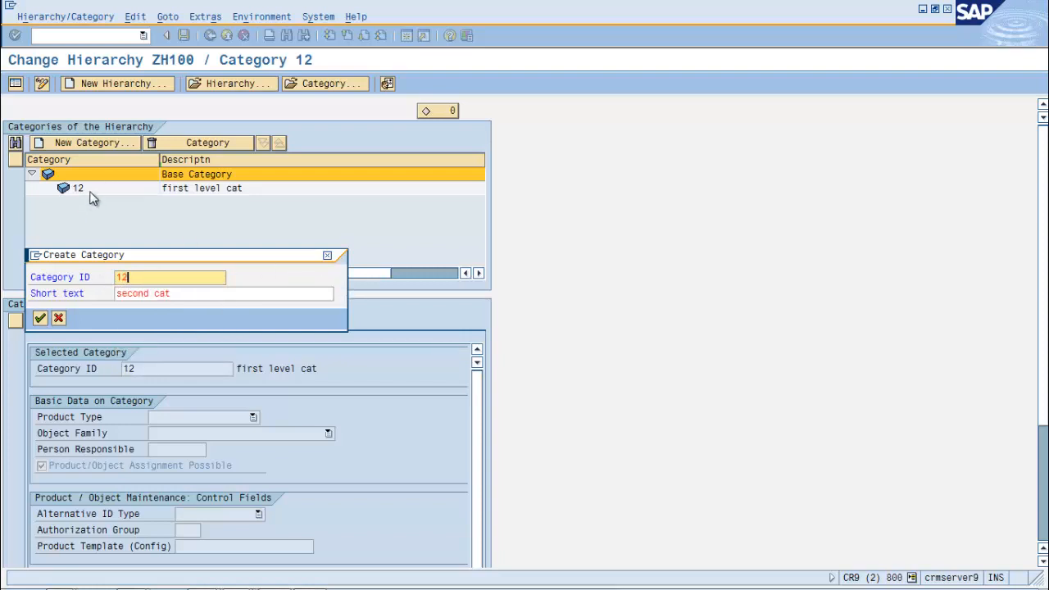
pyautogui.click(199, 300)
pyautogui.press('Return')
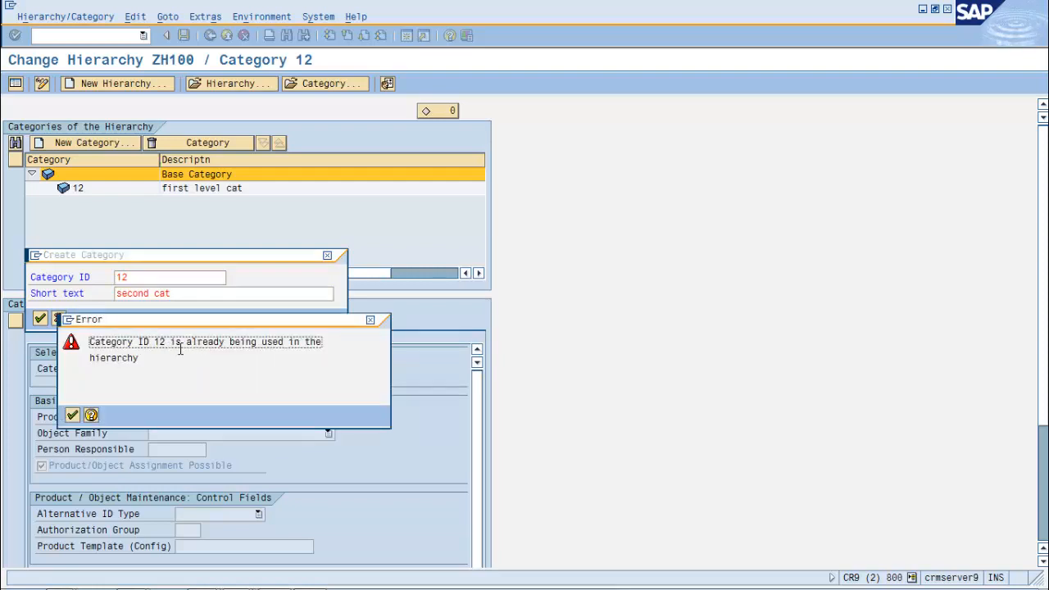
pyautogui.click(73, 416)
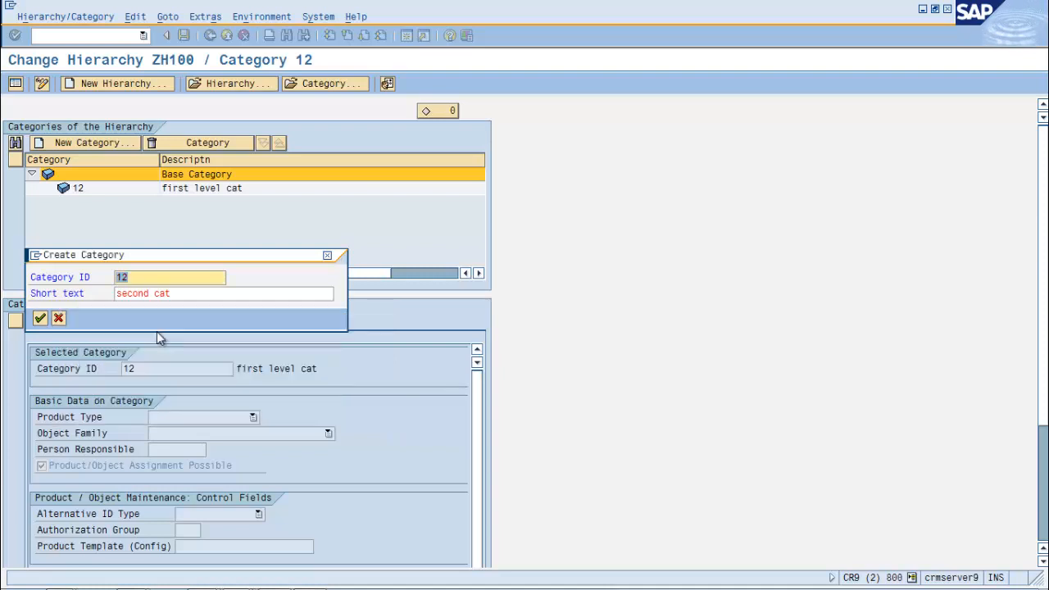
# Extend the ID of "second cat" to 120 and create it below category 12.
pyautogui.click(142, 278)
pyautogui.write('0')
pyautogui.press('Return')
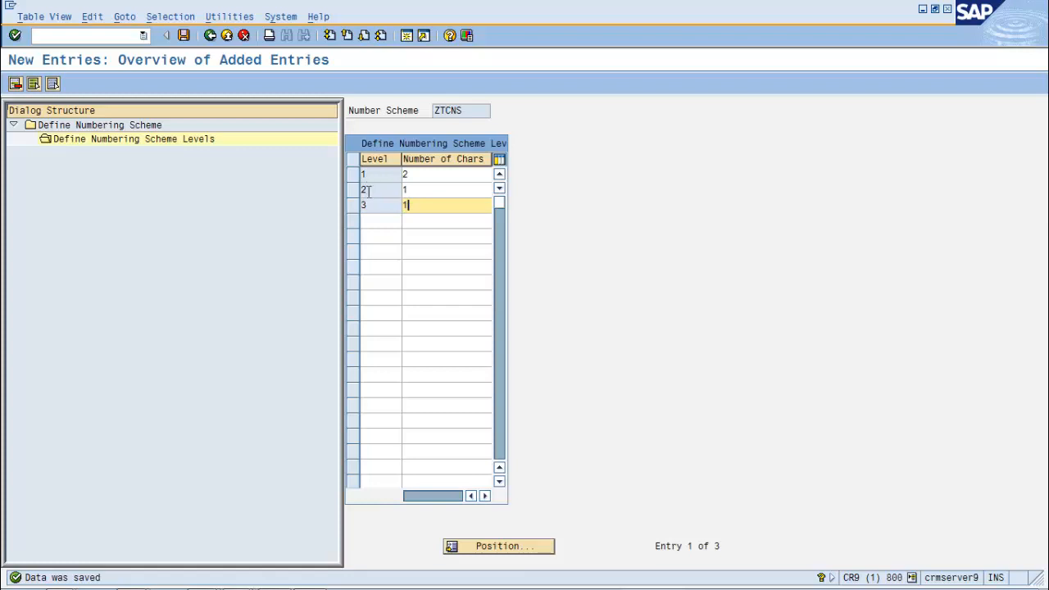
# Compare the ID of category 120 in the hierarchy with the level lengths of numbering scheme ZTCNS.
pyautogui.hotkey('alt', 'Tab')
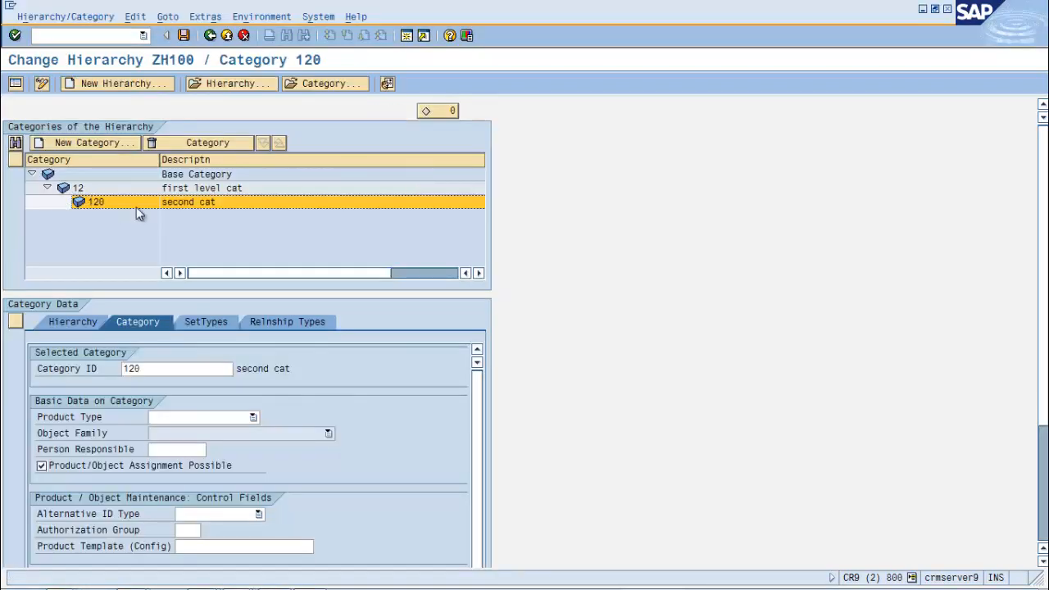
pyautogui.hotkey('alt', 'Tab')
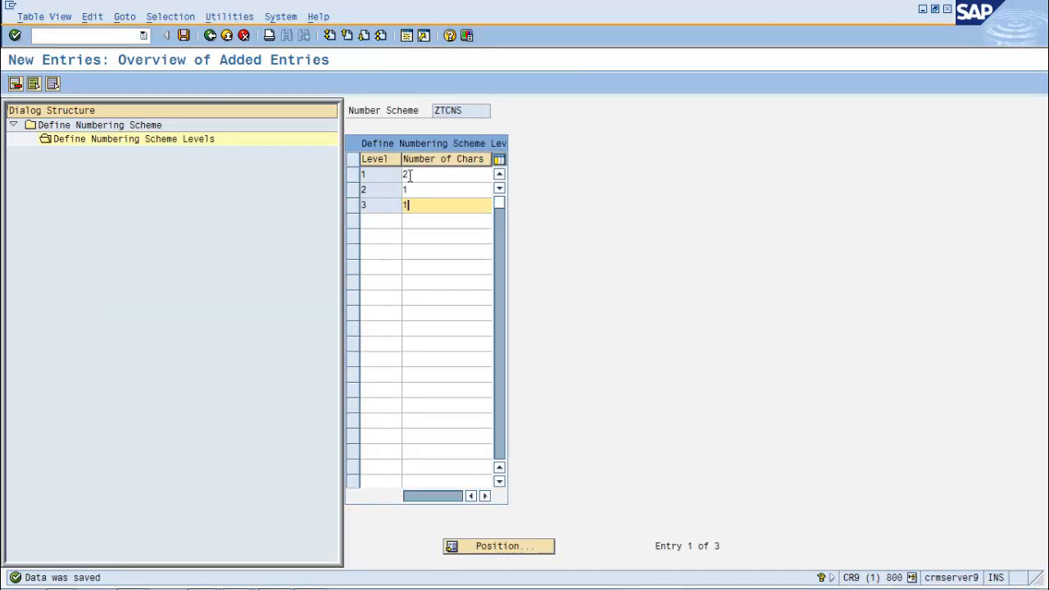
pyautogui.hotkey('alt', 'Tab')
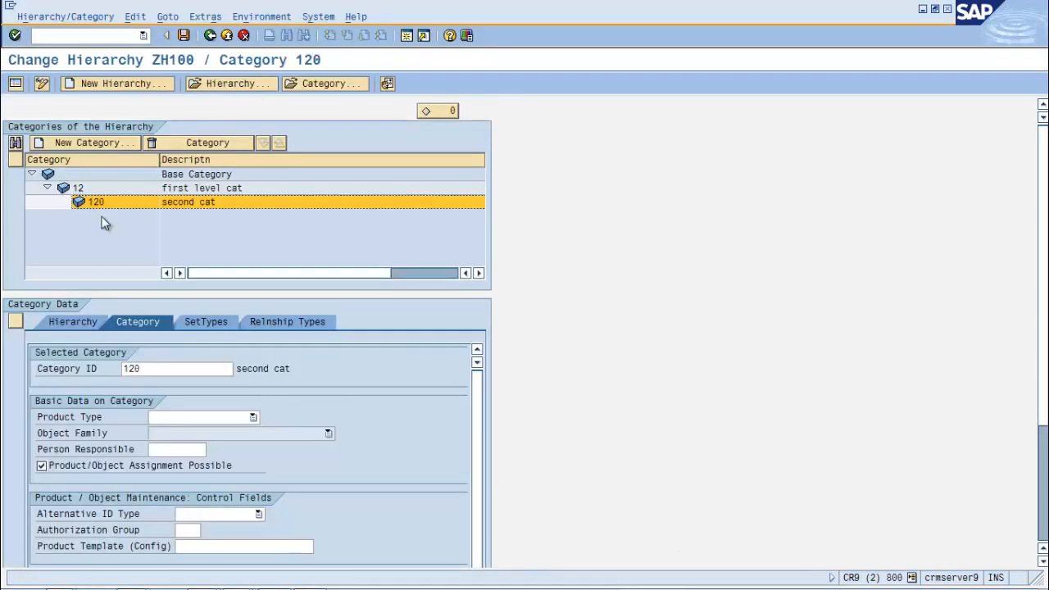
# Create a category below category 120 with the ID 1200 and the short text "third category".
pyautogui.click(48, 174)
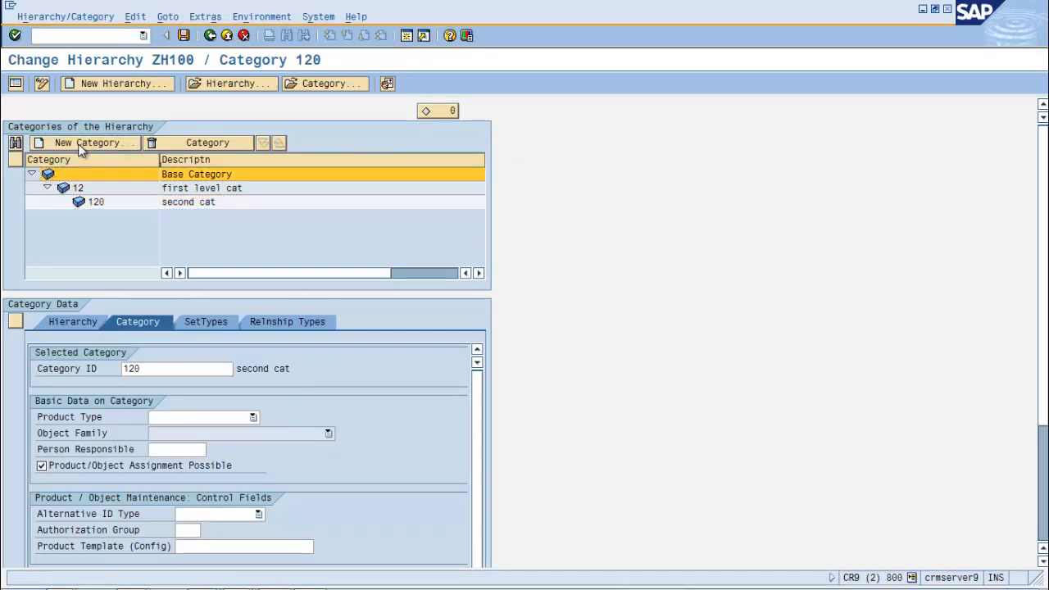
pyautogui.click(78, 144)
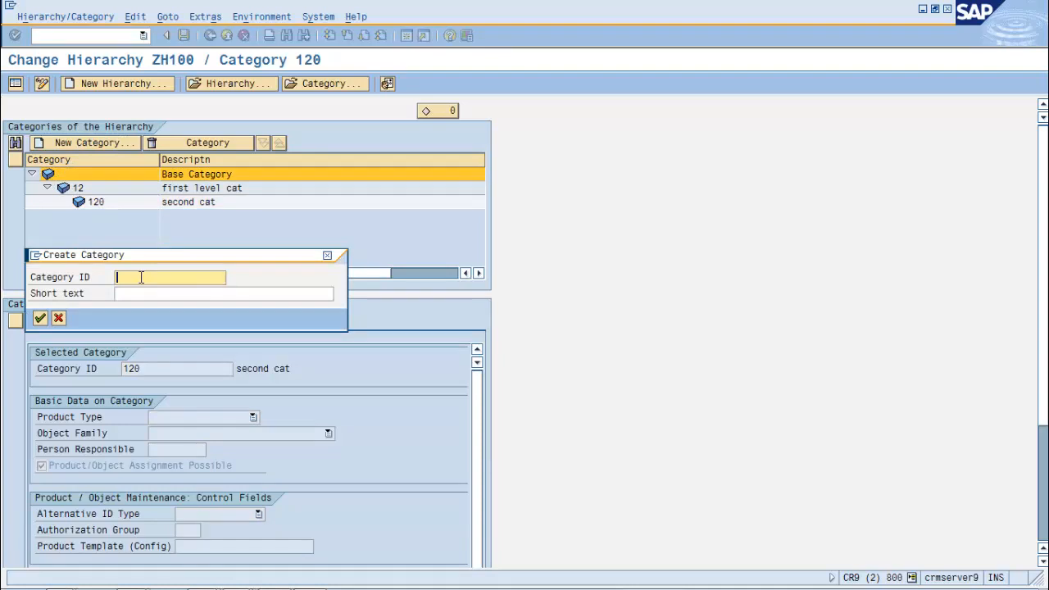
pyautogui.write('1200')
pyautogui.press('Tab')
pyautogui.write('th')
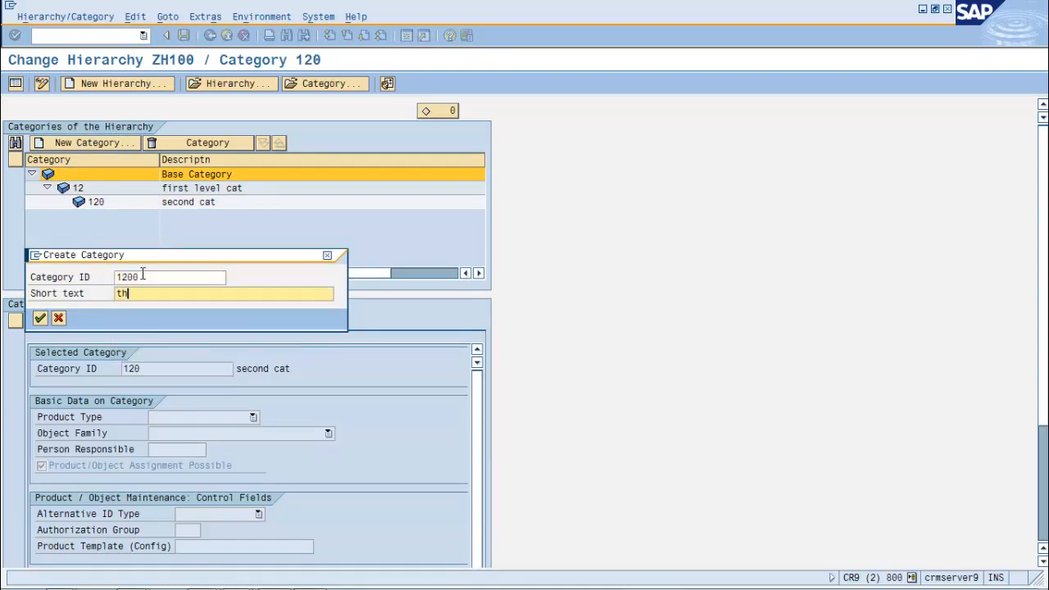
pyautogui.write('ird category')
pyautogui.press('Return')
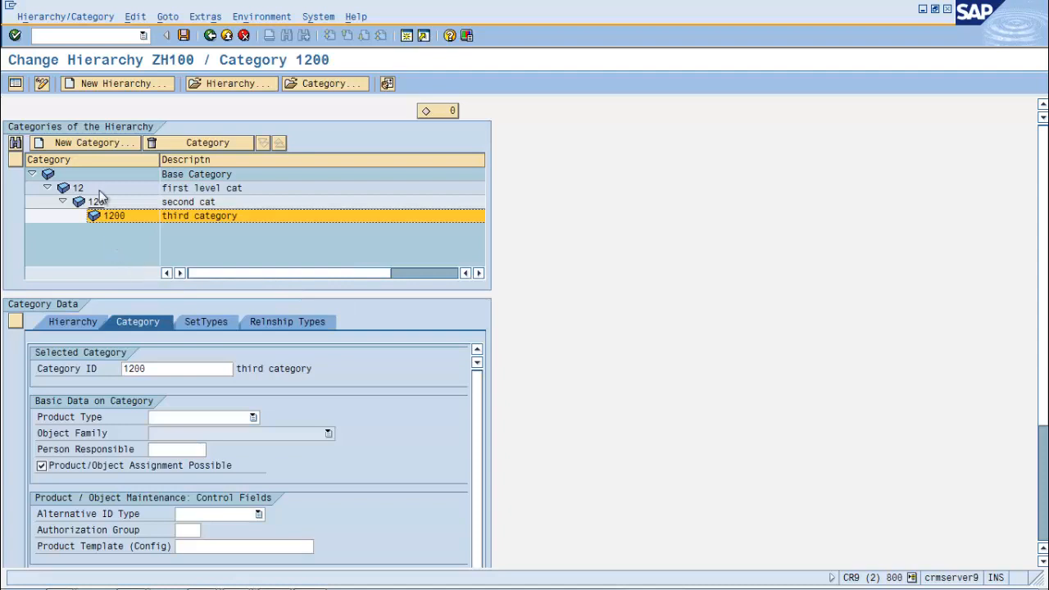
# Try to create a category directly under Base Category with the ID 1201 and the short text "test for level".
pyautogui.click(55, 176)
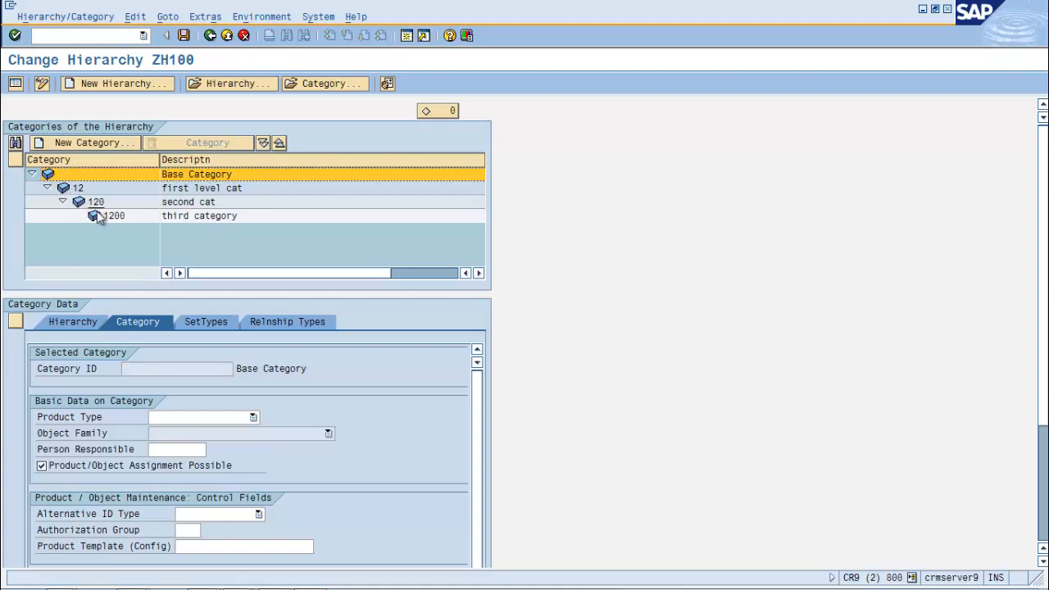
pyautogui.click(67, 143)
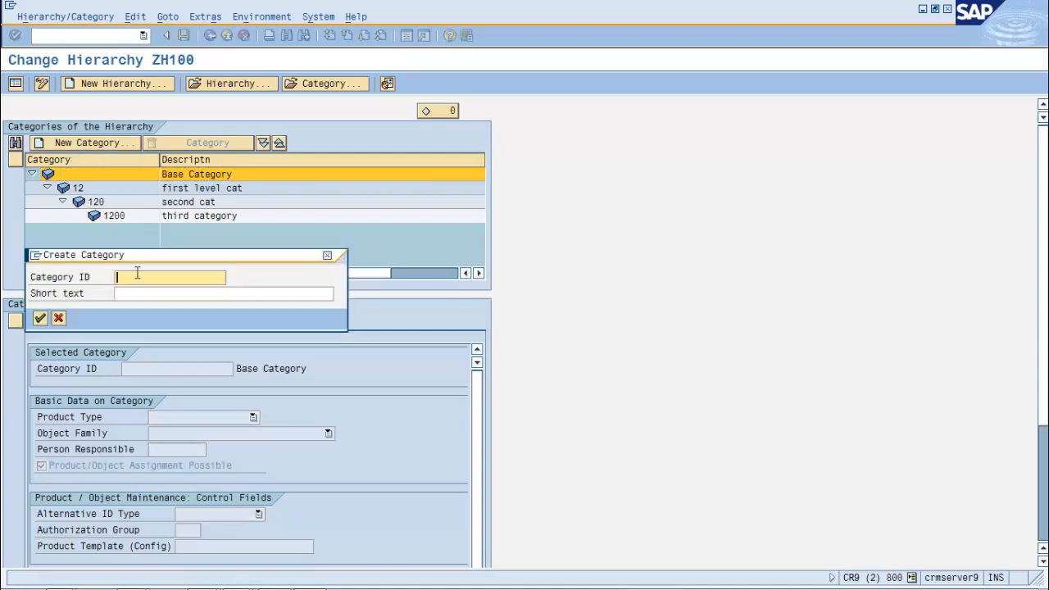
pyautogui.write('120')
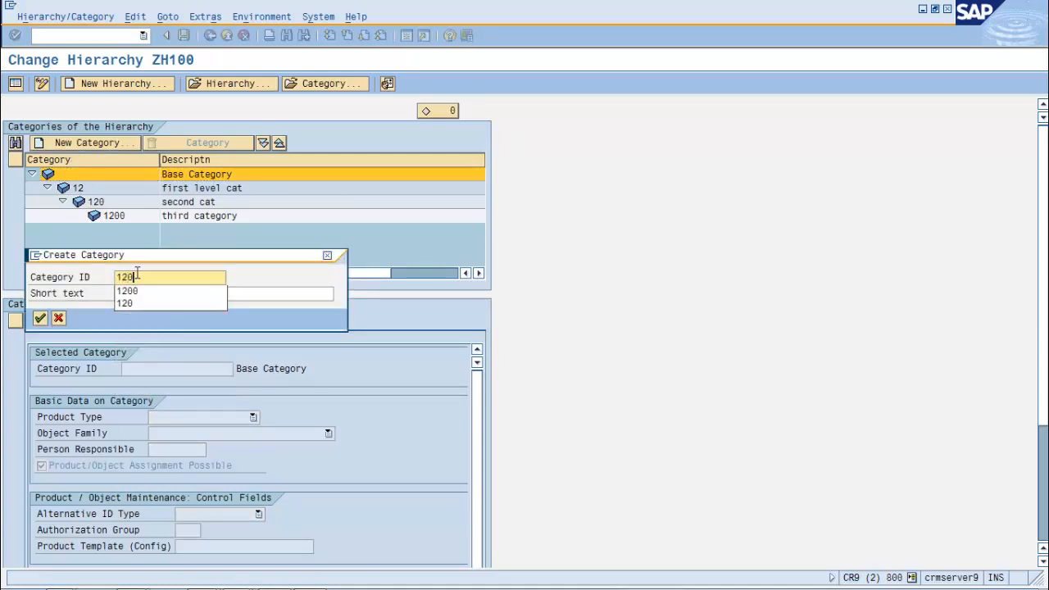
pyautogui.write('1')
pyautogui.press('Tab')
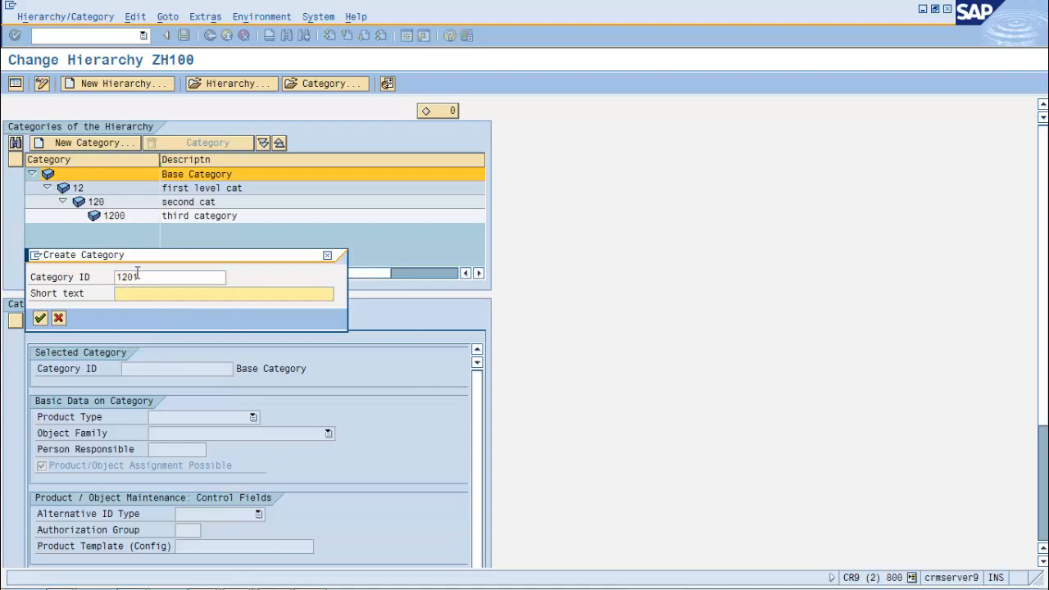
pyautogui.write('test for level')
pyautogui.press('Return')
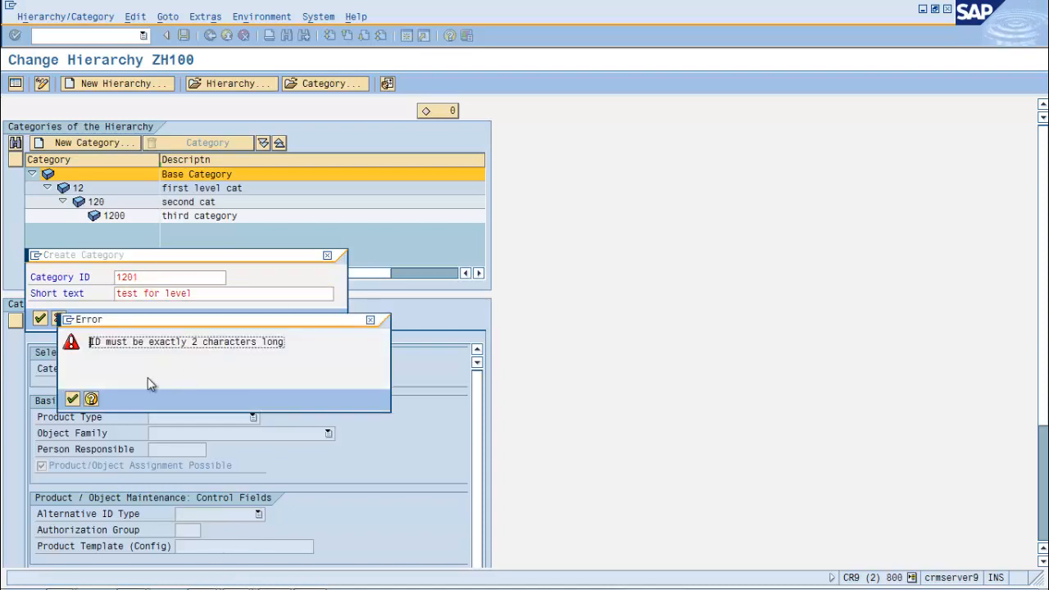
pyautogui.click(77, 400)
# Change the ID of the new "test for level" category to 13 and create it directly under Base Category.
pyautogui.click(166, 280)
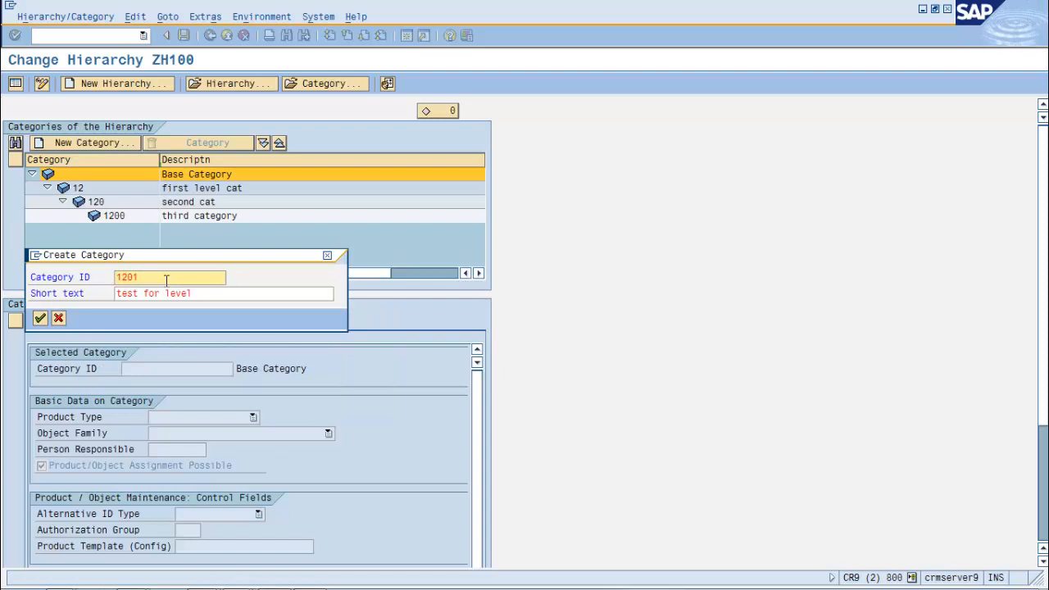
pyautogui.press('BackSpace')
pyautogui.press('BackSpace')
pyautogui.press('BackSpace')
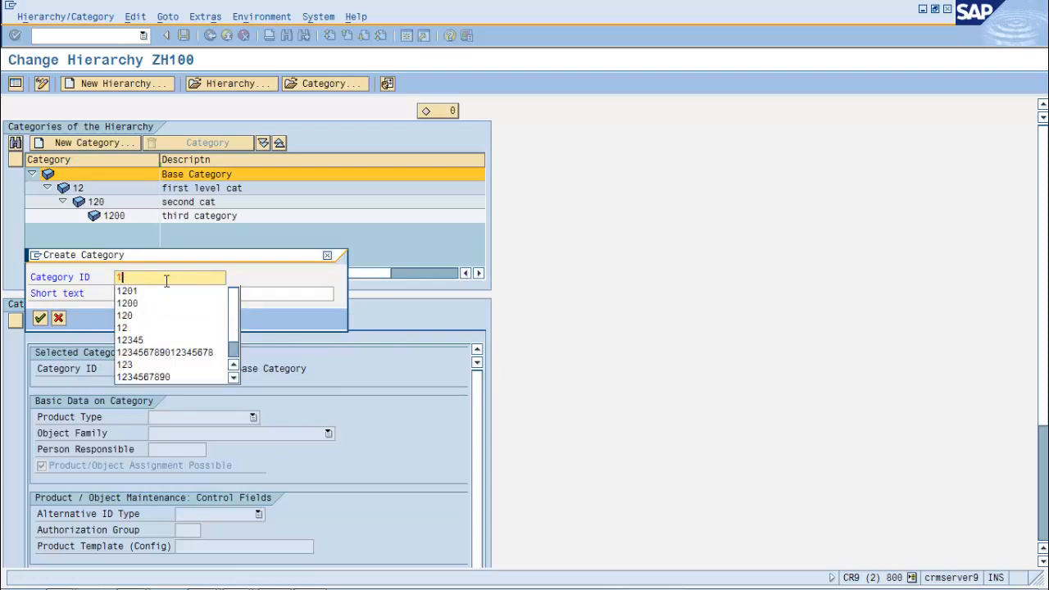
pyautogui.write('3')
pyautogui.press('Return')
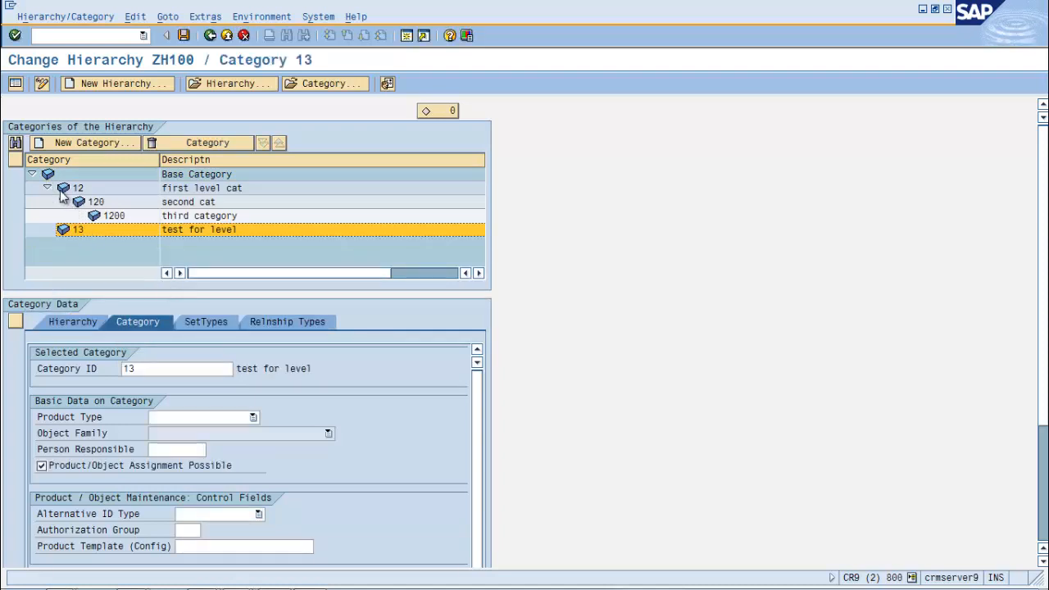
# Try to create a fourth-level category below category 1200.
pyautogui.click(111, 216)
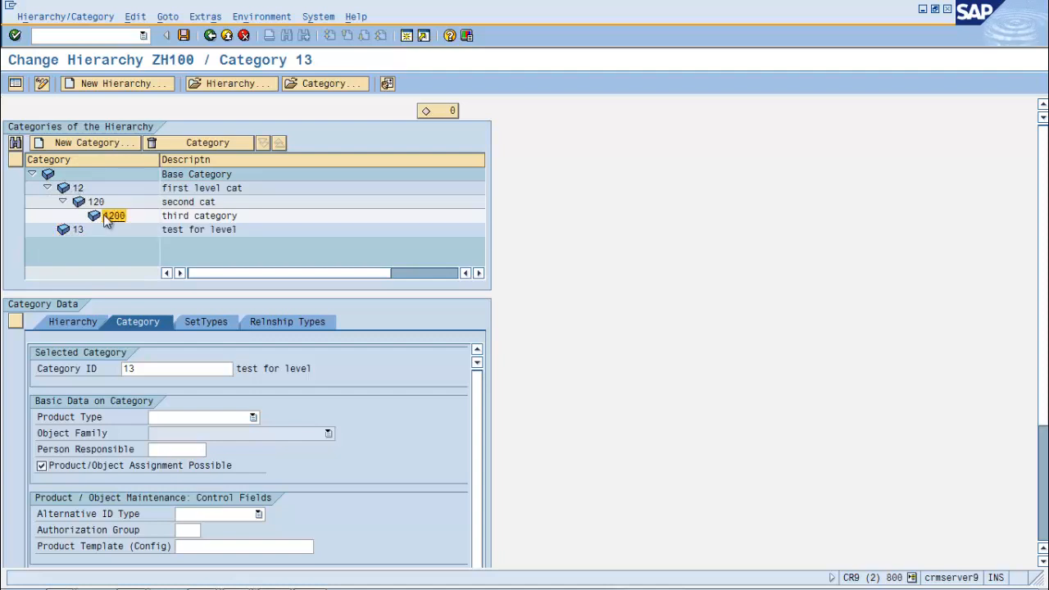
pyautogui.click(78, 145)
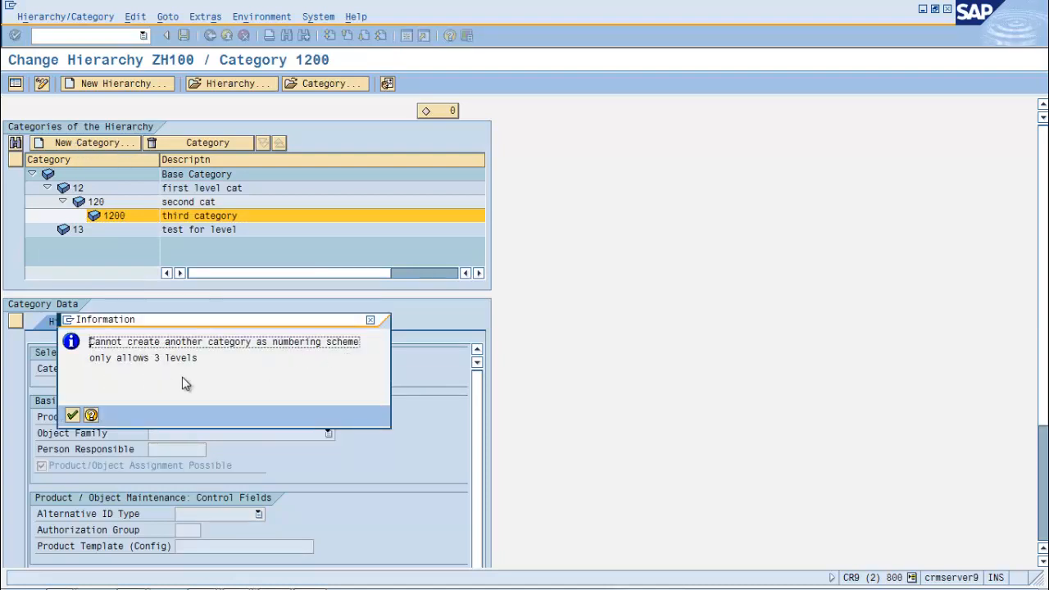
pyautogui.click(72, 414)
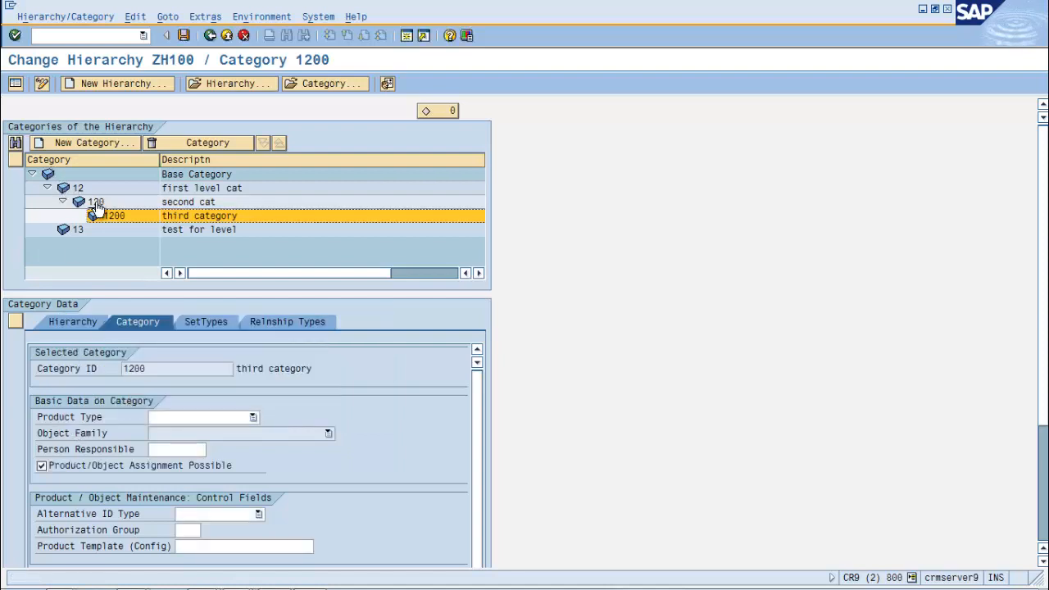
# Create a category below category 13 with the ID 131 and the short text "second lvel cat".
pyautogui.click(75, 175)
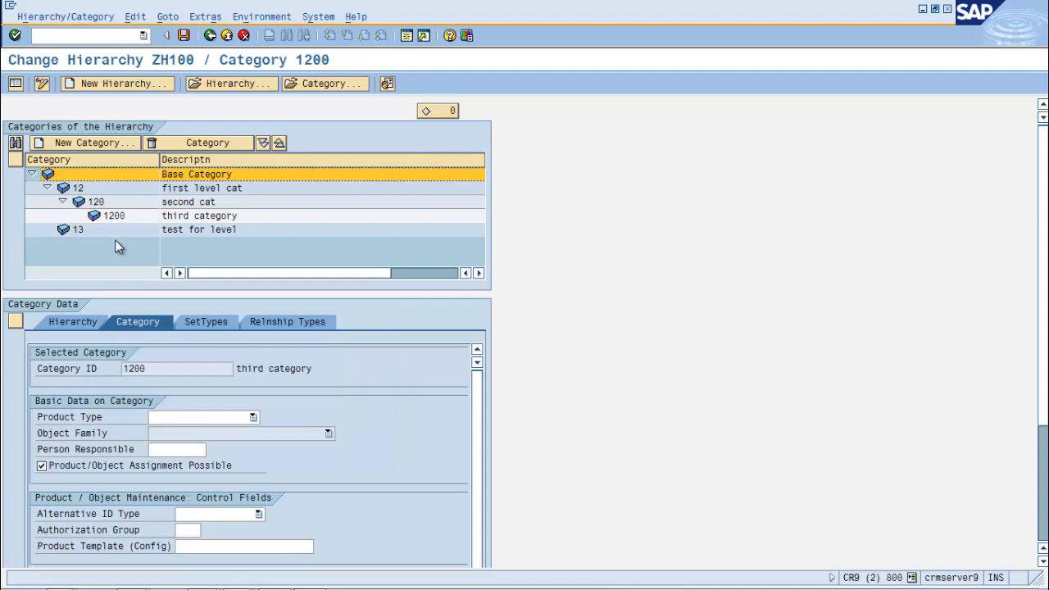
pyautogui.click(77, 232)
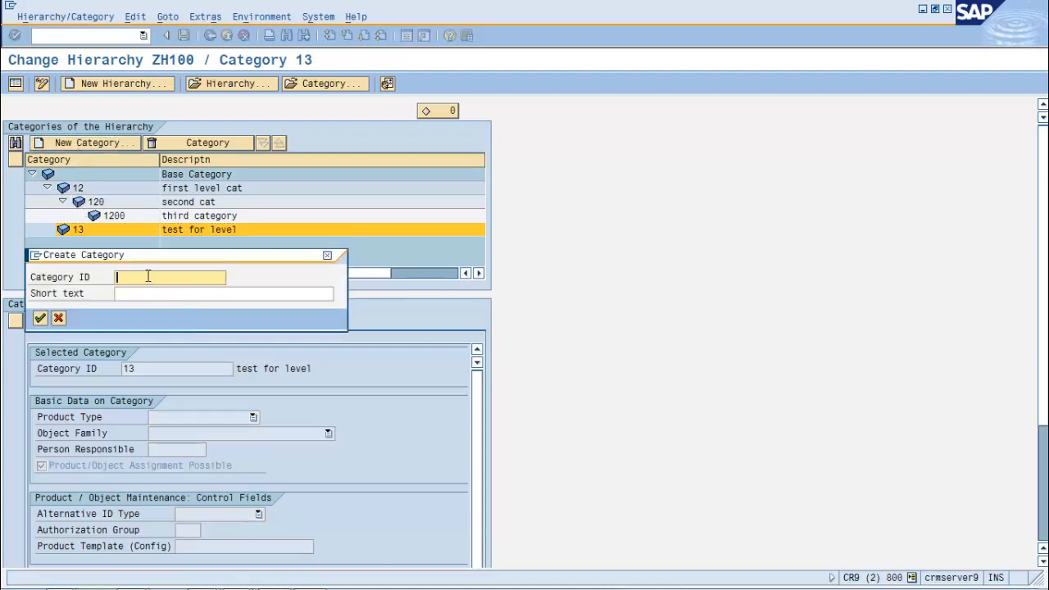
pyautogui.write('131')
pyautogui.press('Tab')
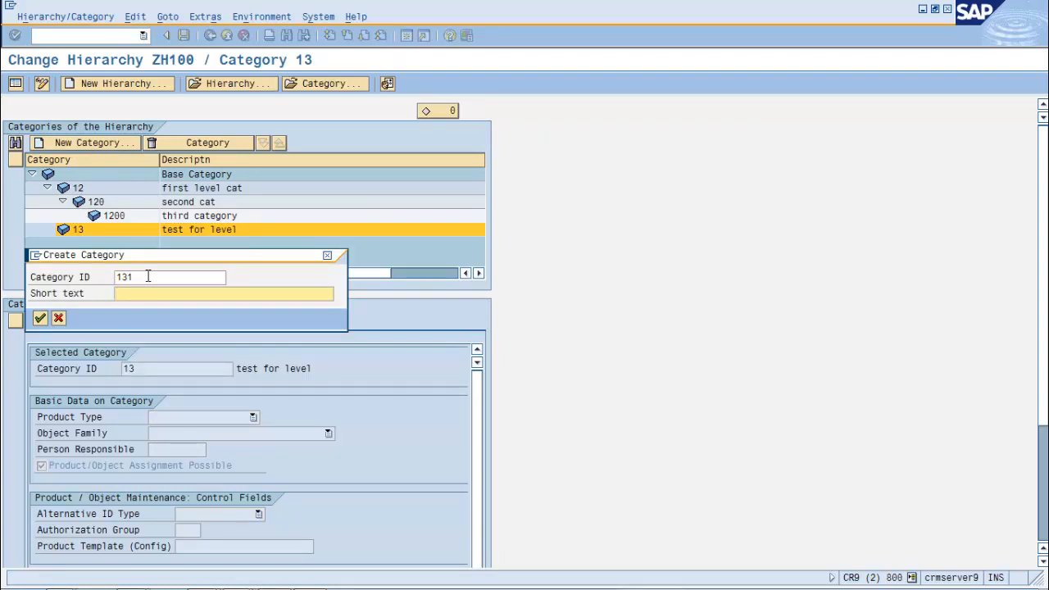
pyautogui.write('second lve')
pyautogui.write('at')
pyautogui.press('Return')
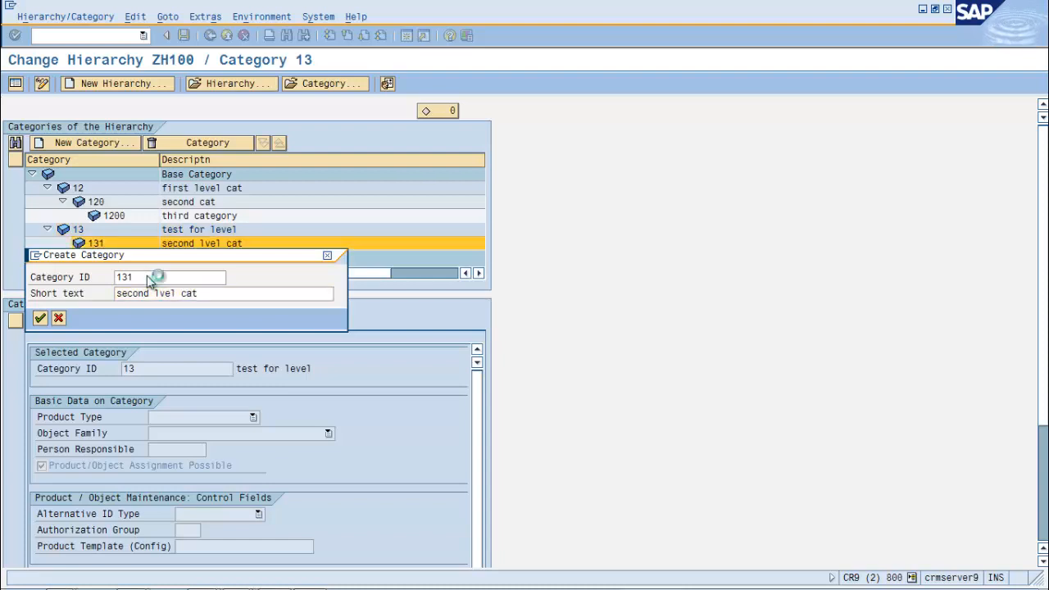
# Create a category below category 131 with the ID 1312 and the short text "thord level category".
pyautogui.click(73, 144)
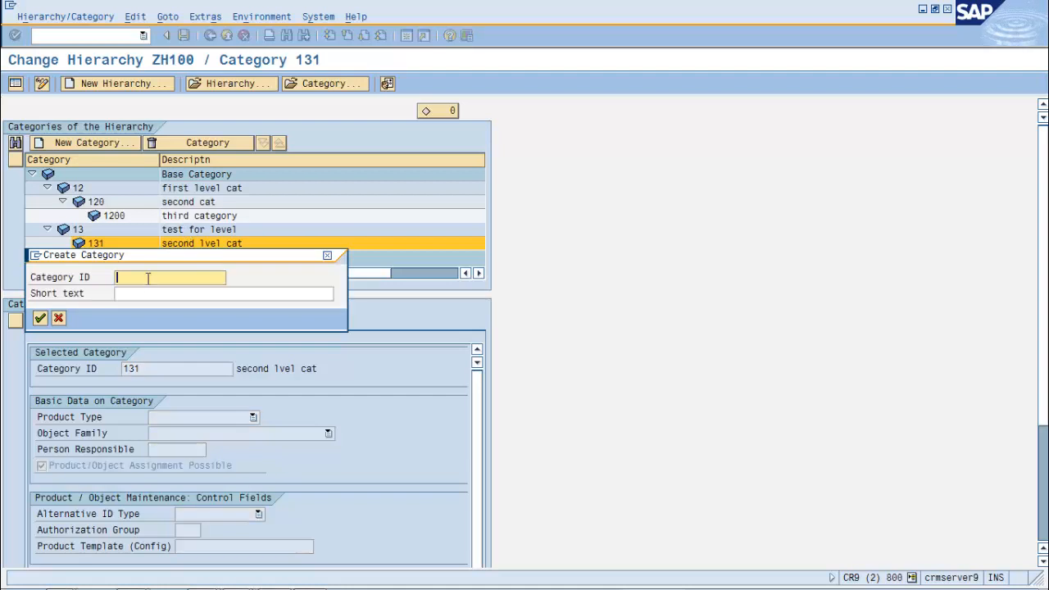
pyautogui.write('1312')
pyautogui.press('Tab')
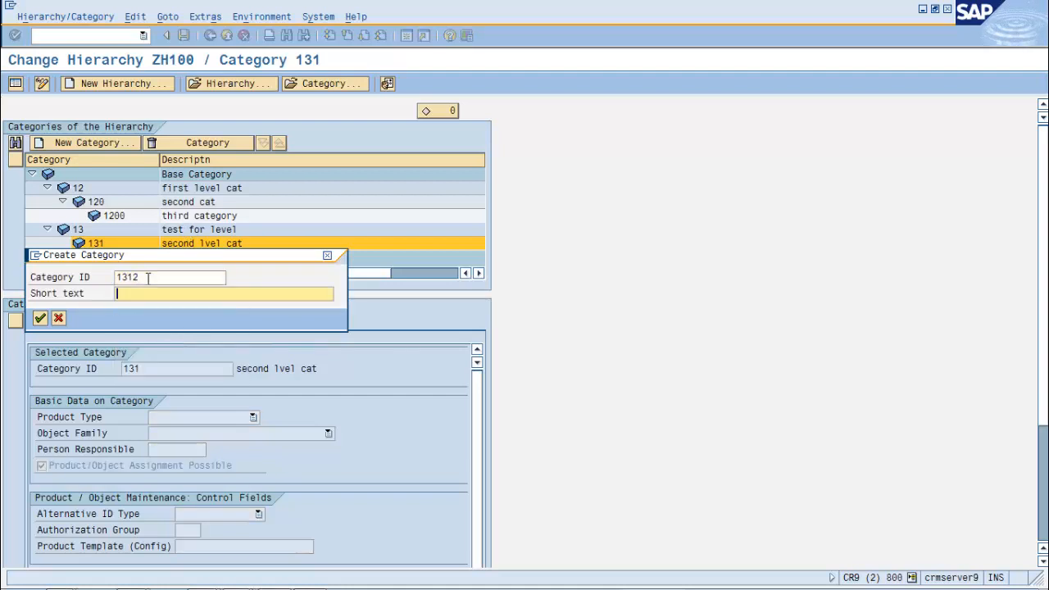
pyautogui.write('thord level category')
pyautogui.press('Return')
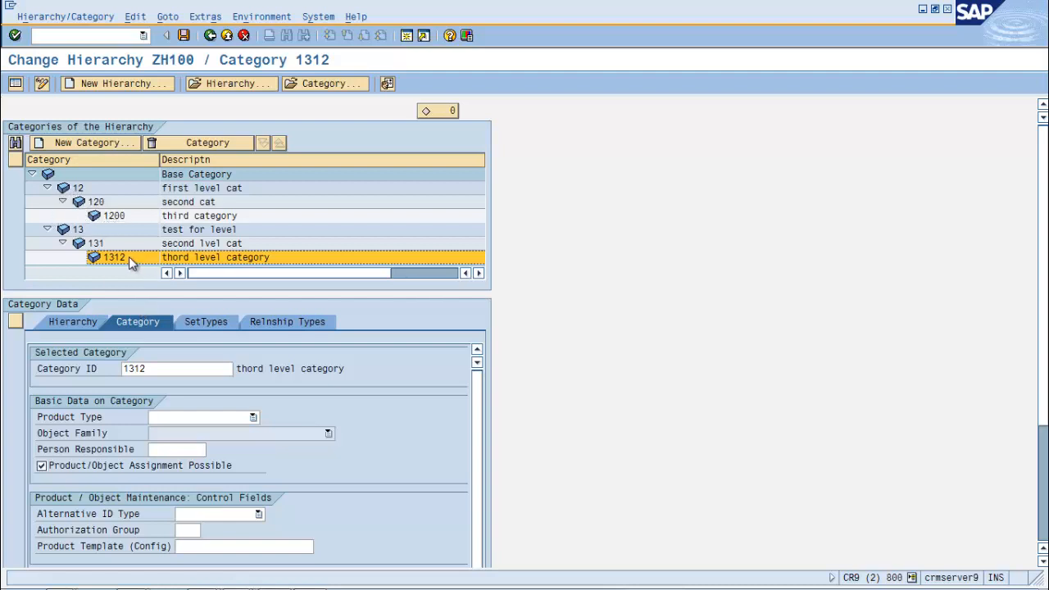
# Try to create a category below 1312 and check the attempt against the levels defined in numbering scheme ZTCNS.
pyautogui.click(71, 142)
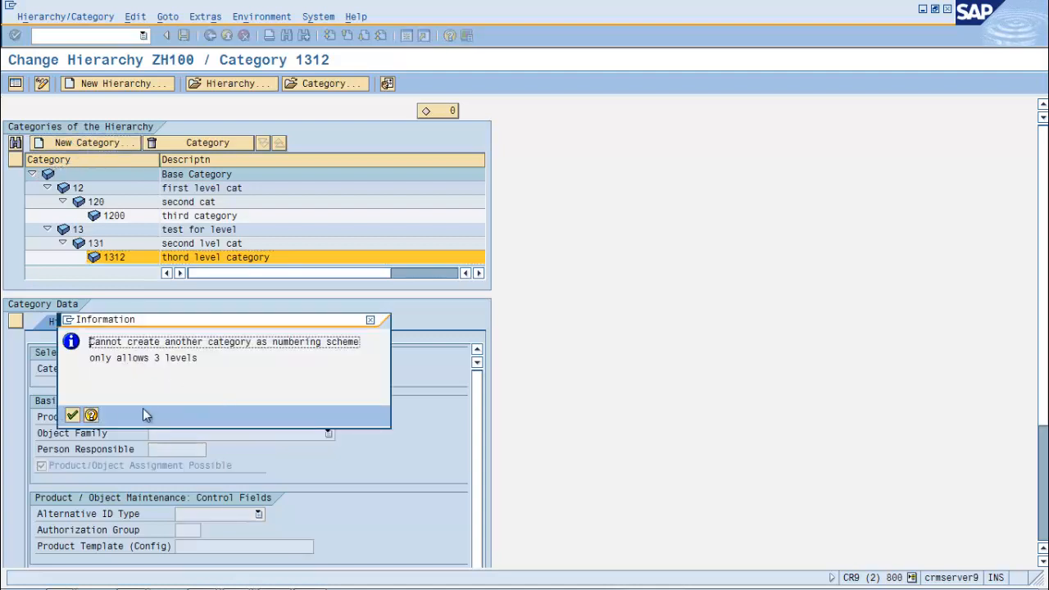
pyautogui.click(73, 416)
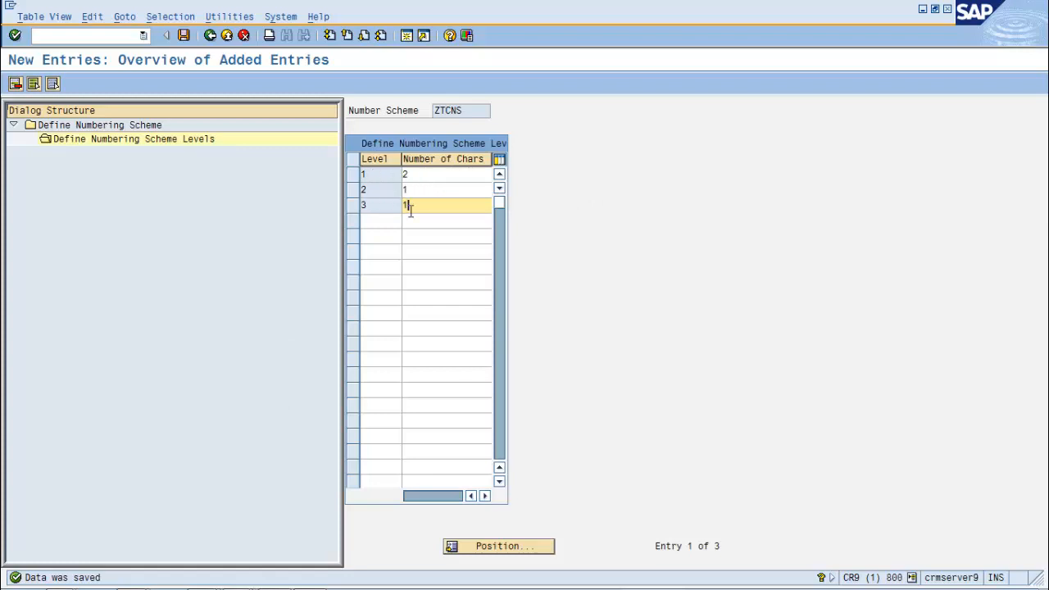
pyautogui.hotkey('alt', 'Tab')
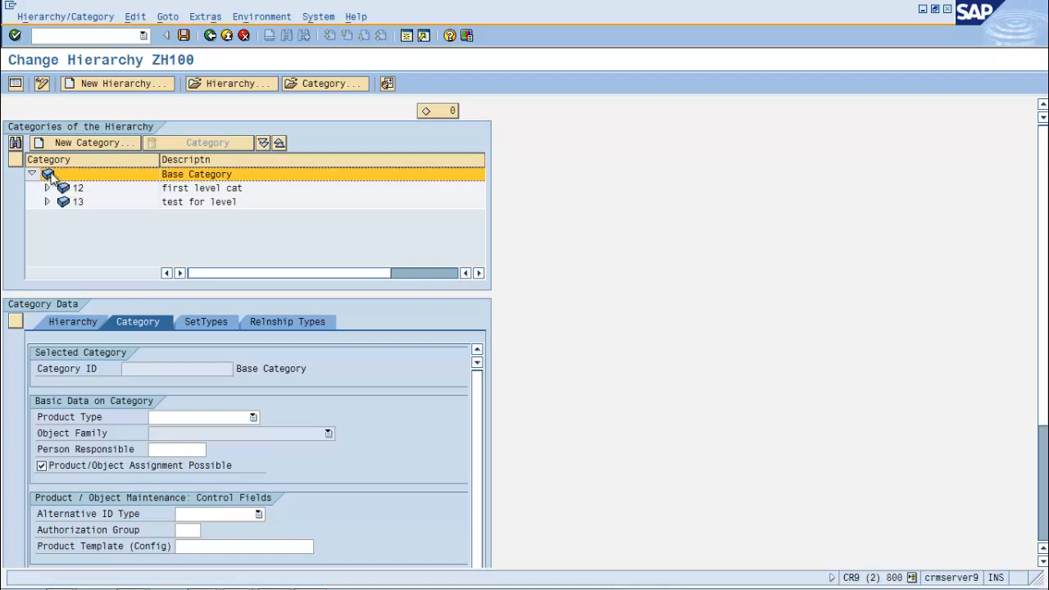
# Create a category directly under Base Category with the ID 14 and the short text "third lveel of categoriwes".
pyautogui.click(88, 145)
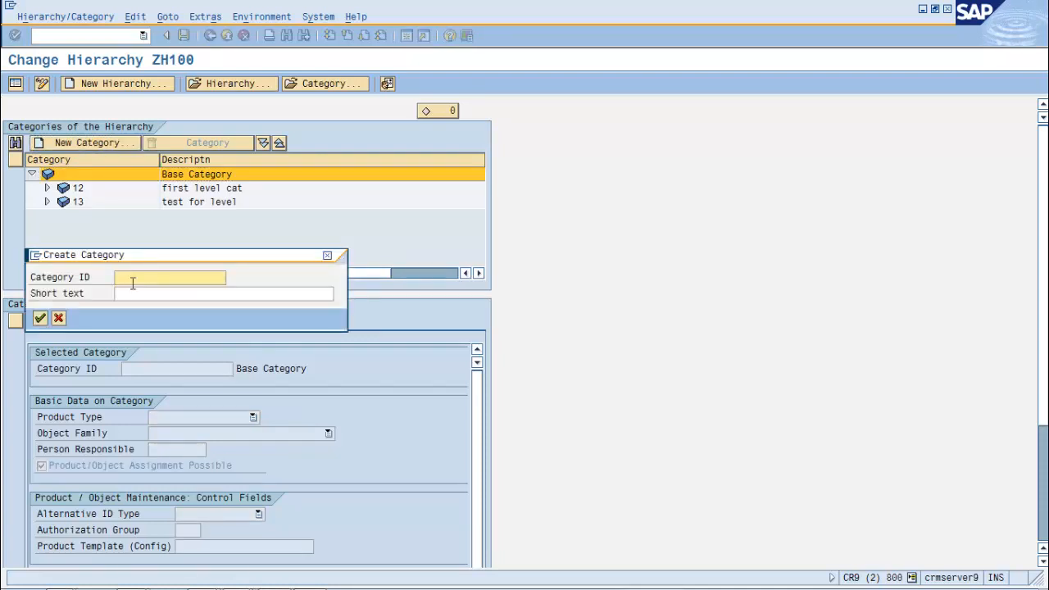
pyautogui.write('14')
pyautogui.click(135, 294)
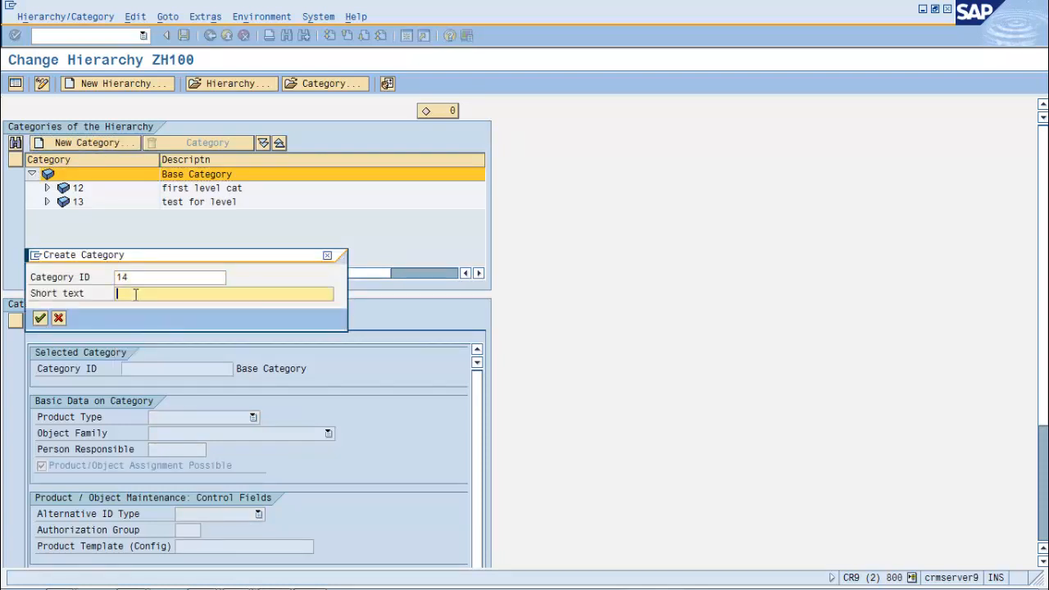
pyautogui.write('third lveel of categoriwes')
pyautogui.press('Return')
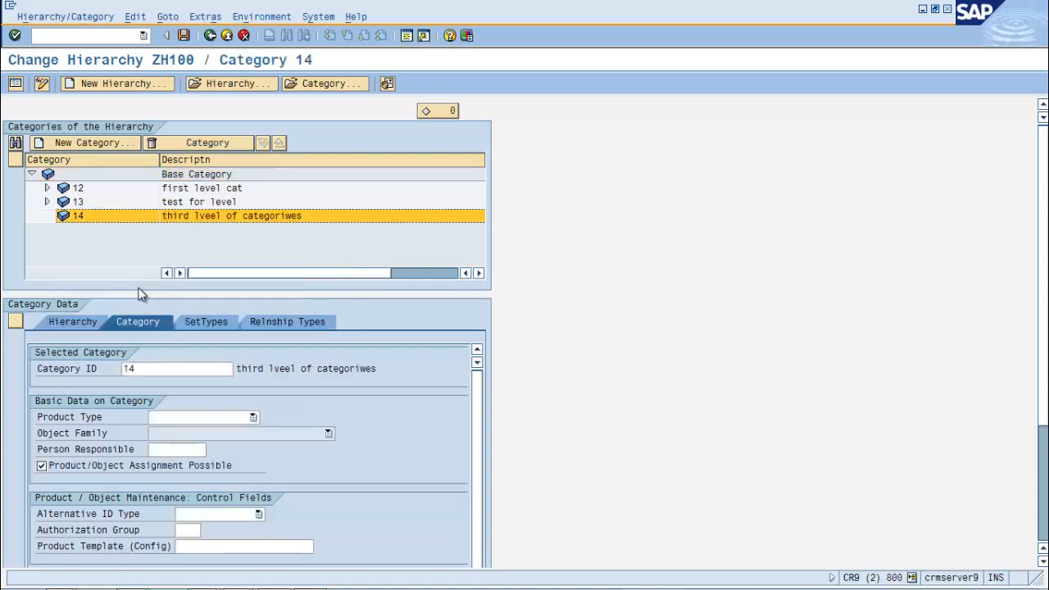
# Create a category below category 14 with the ID 141 and the short text "L1".
pyautogui.click(60, 143)
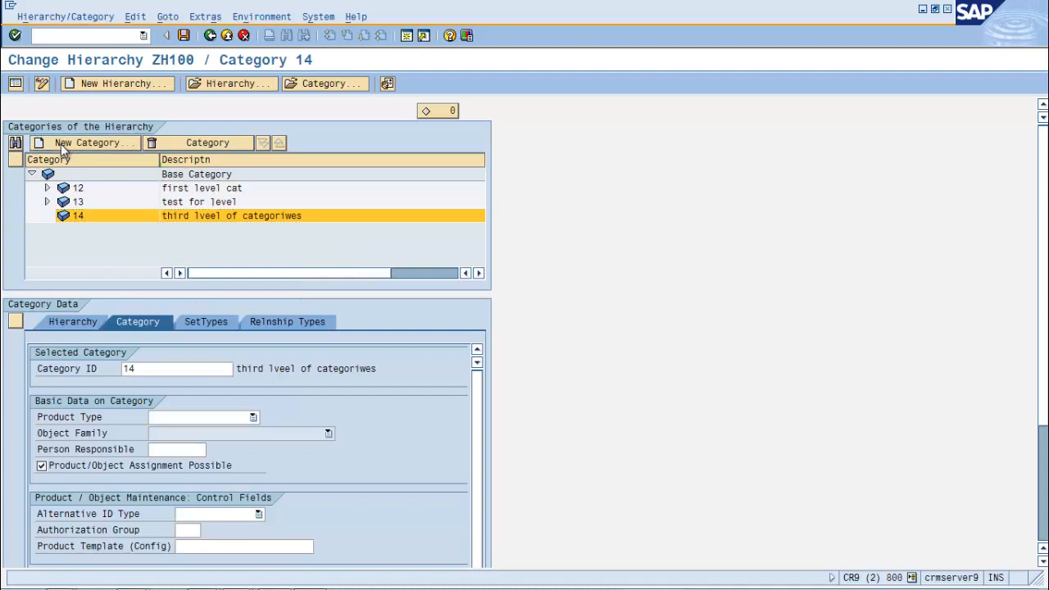
pyautogui.write('141')
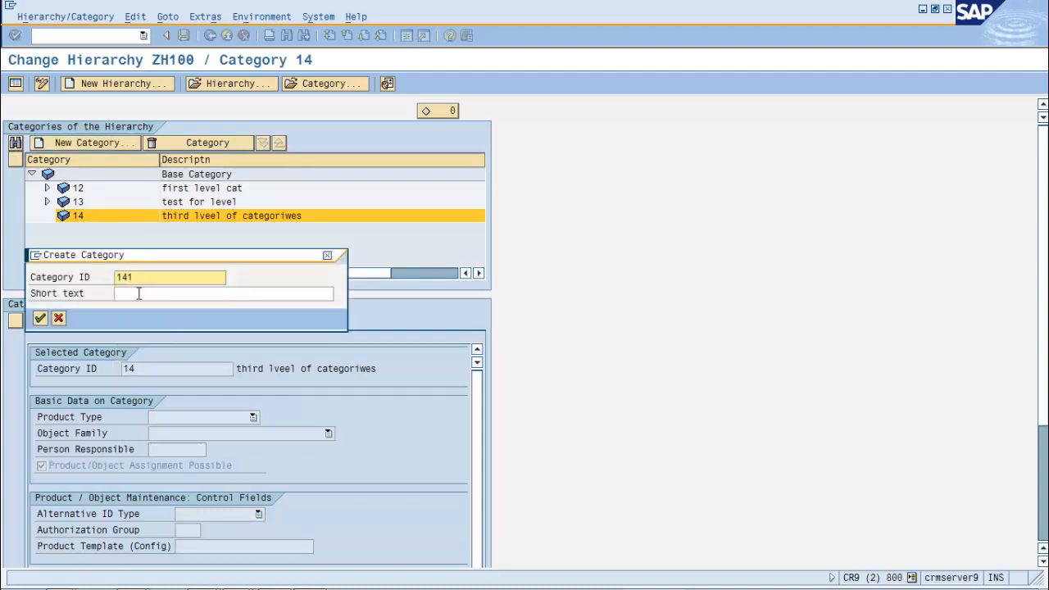
pyautogui.click(138, 295)
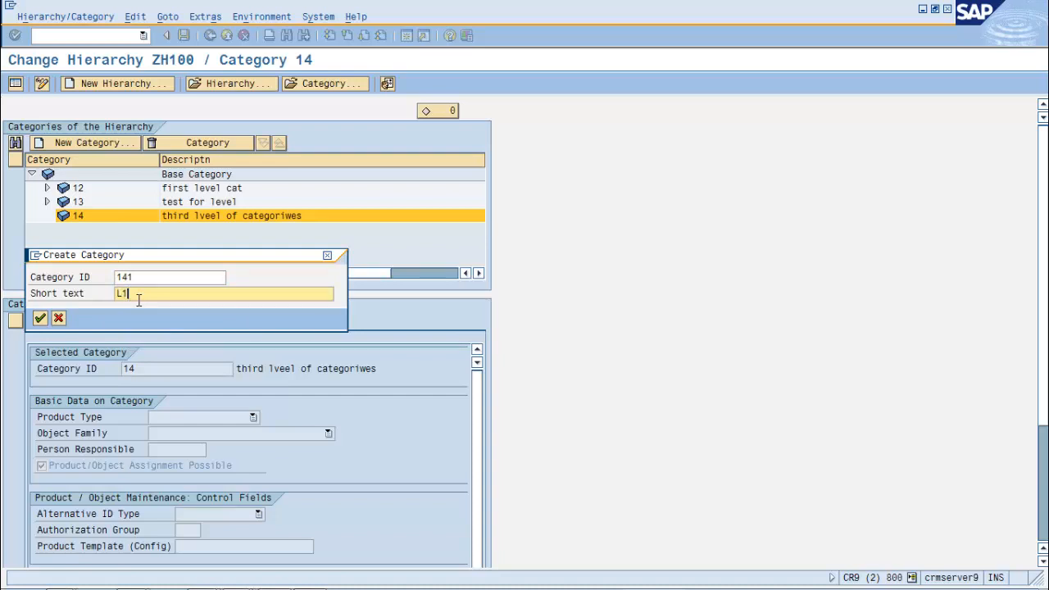
pyautogui.write('L1')
pyautogui.press('Return')
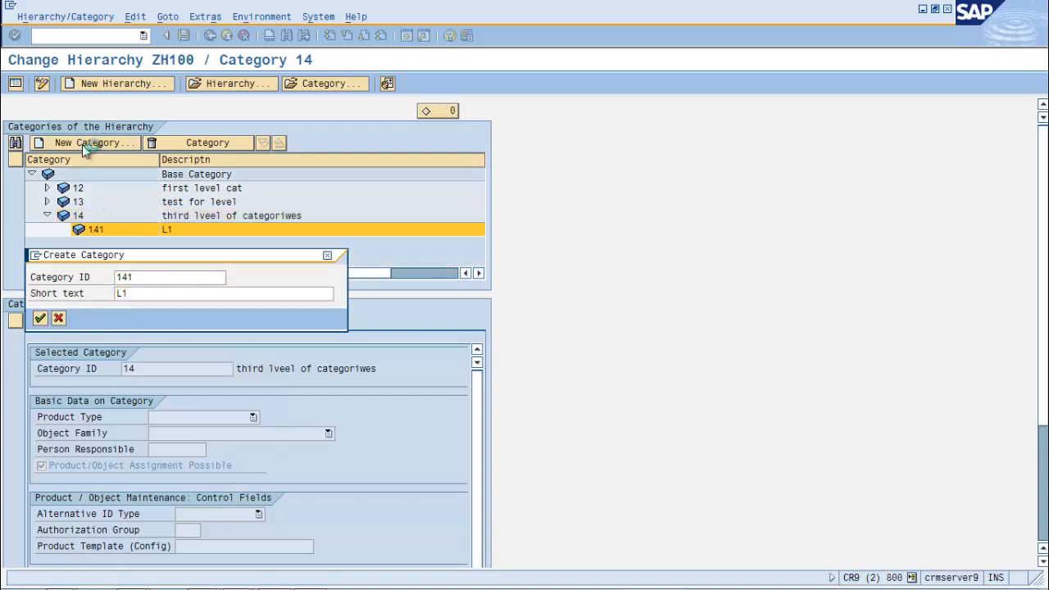
# Create a category below category 141 with the ID 1412 and the short text "L2".
pyautogui.click(80, 143)
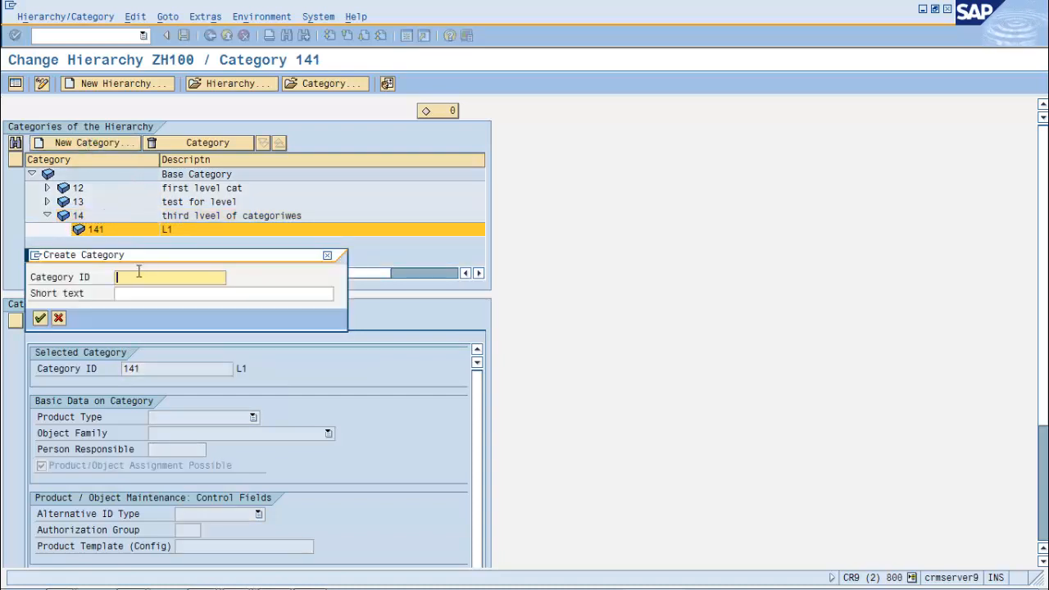
pyautogui.write('14')
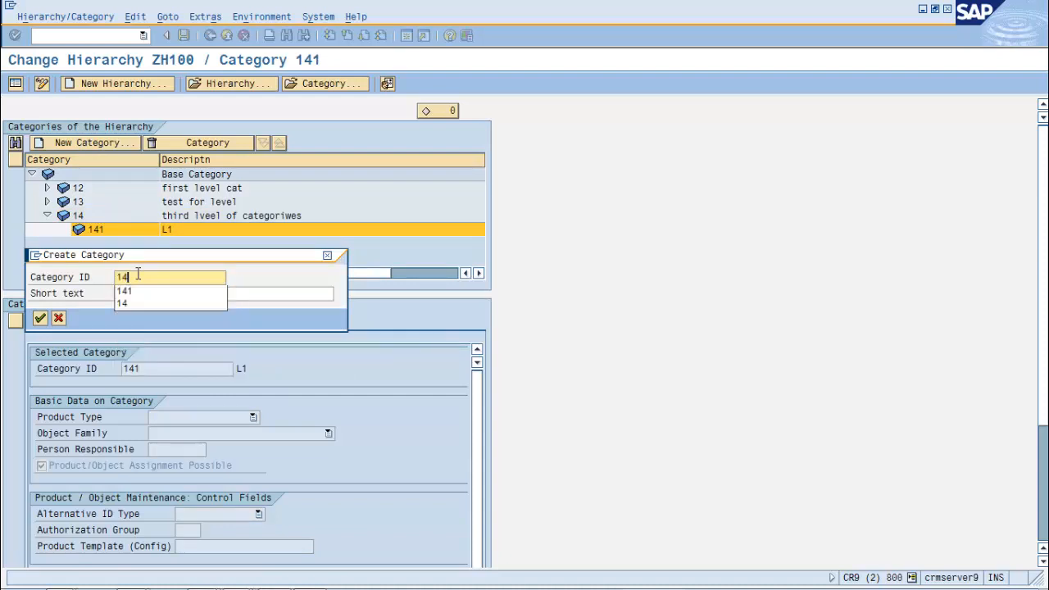
pyautogui.write('12')
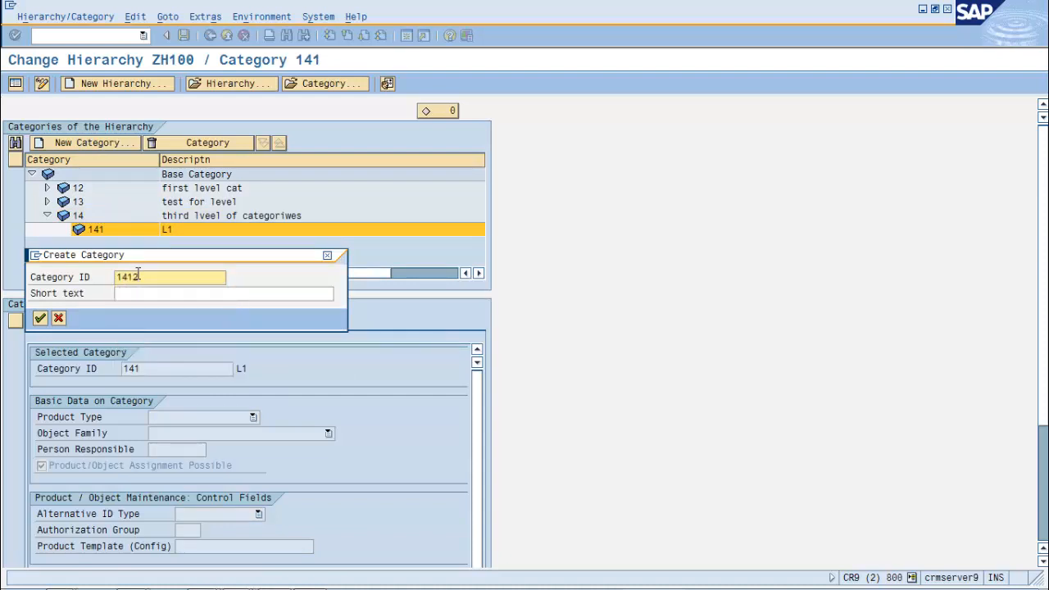
pyautogui.click(145, 294)
pyautogui.write('L2')
pyautogui.press('Return')
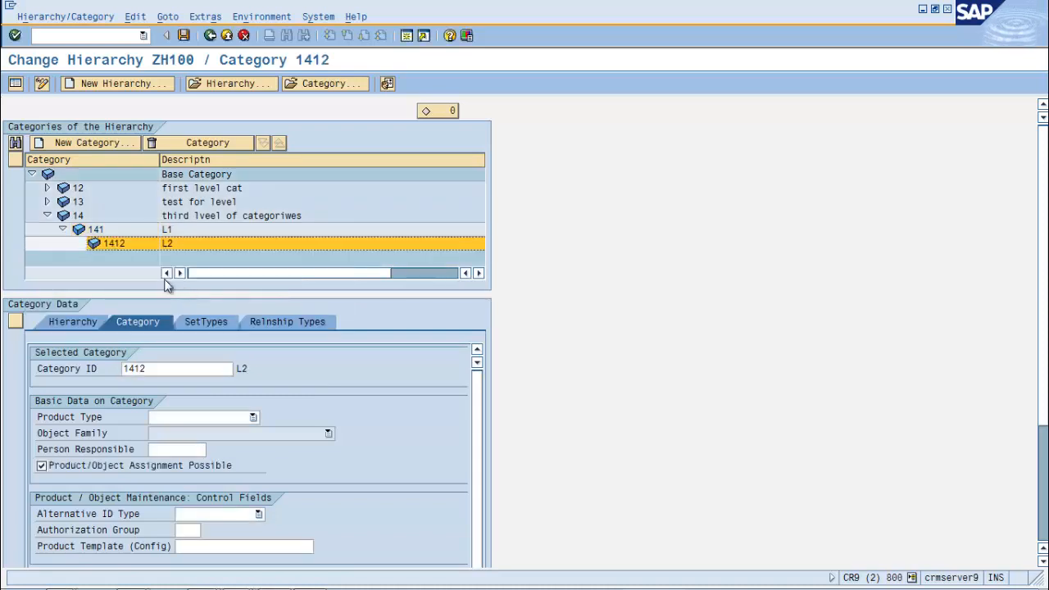
# Try to create a category below category 1412, and collapse the branch of category 14.
pyautogui.click(67, 146)
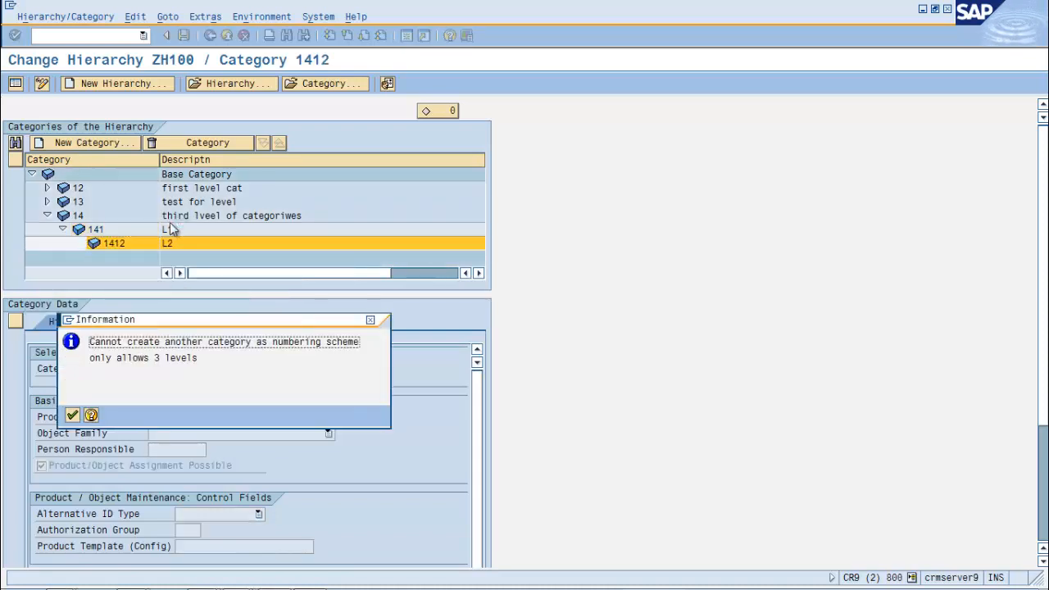
pyautogui.click(73, 416)
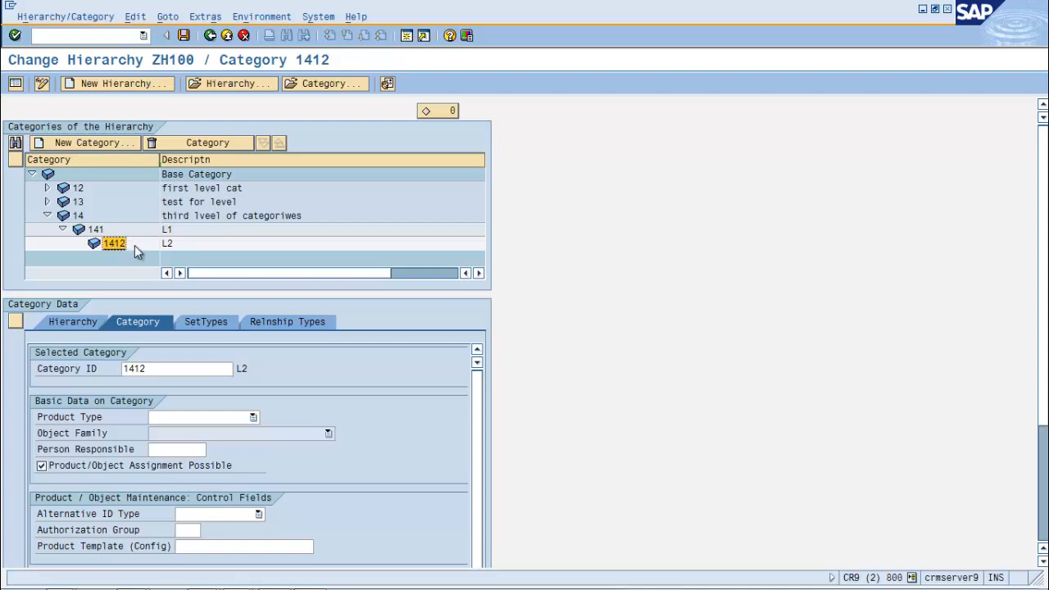
pyautogui.click(46, 215)
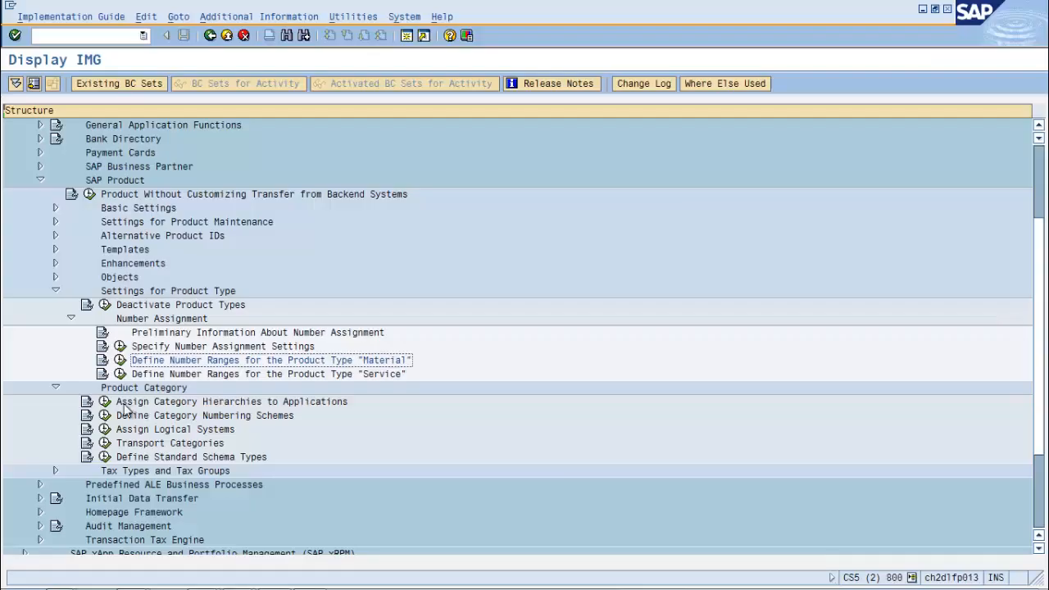
# Open the Assign Category Hierarchies to Applications activity under SAP Product > Product Category in the Implementation Guide.
pyautogui.scroll(2, 205, 408)
pyautogui.scroll(1, 205, 402)
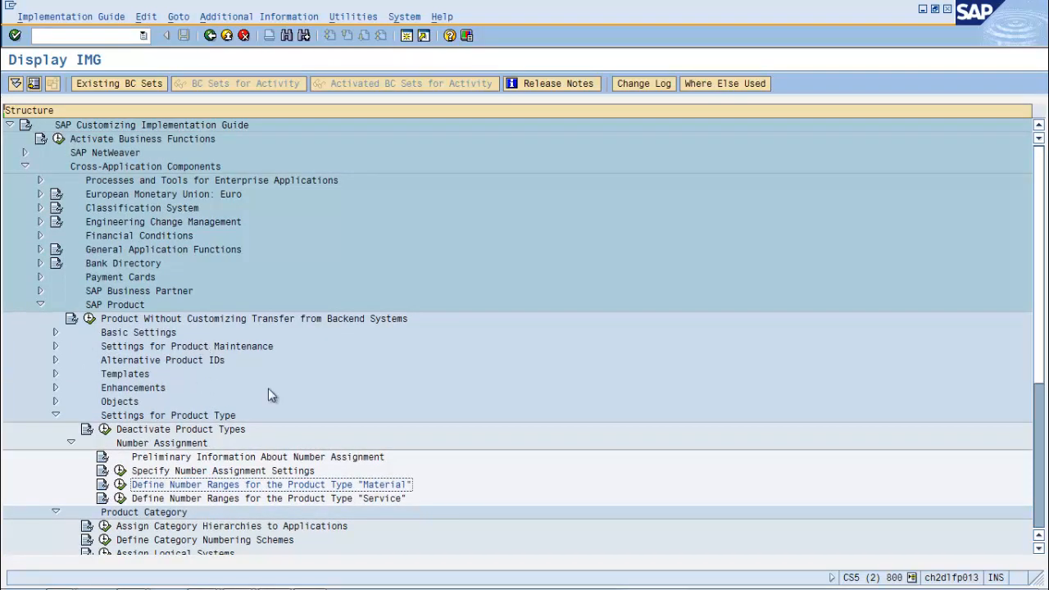
pyautogui.scroll(-4, 268, 388)
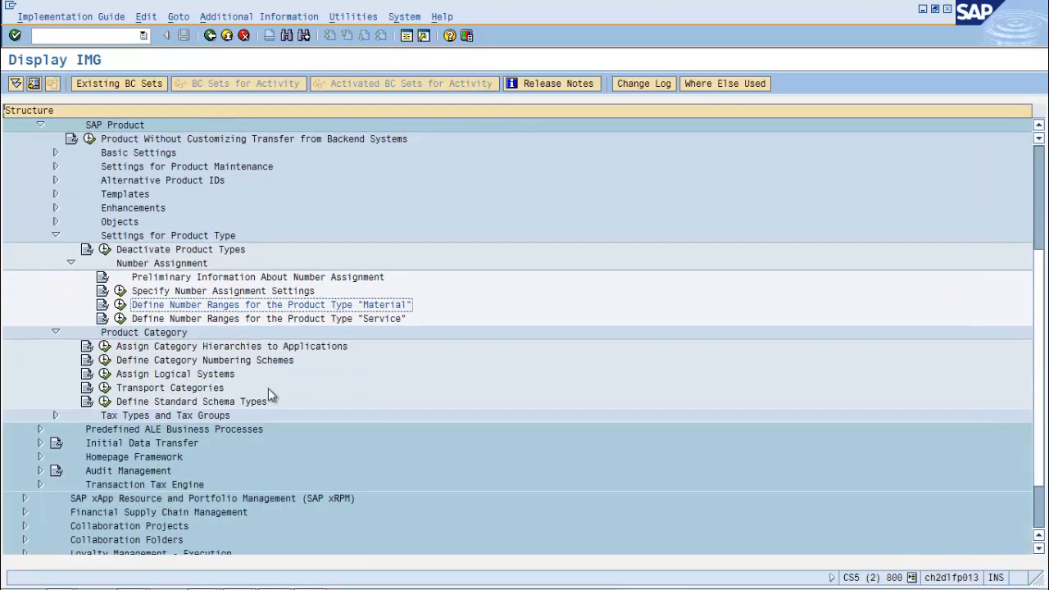
pyautogui.click(105, 347)
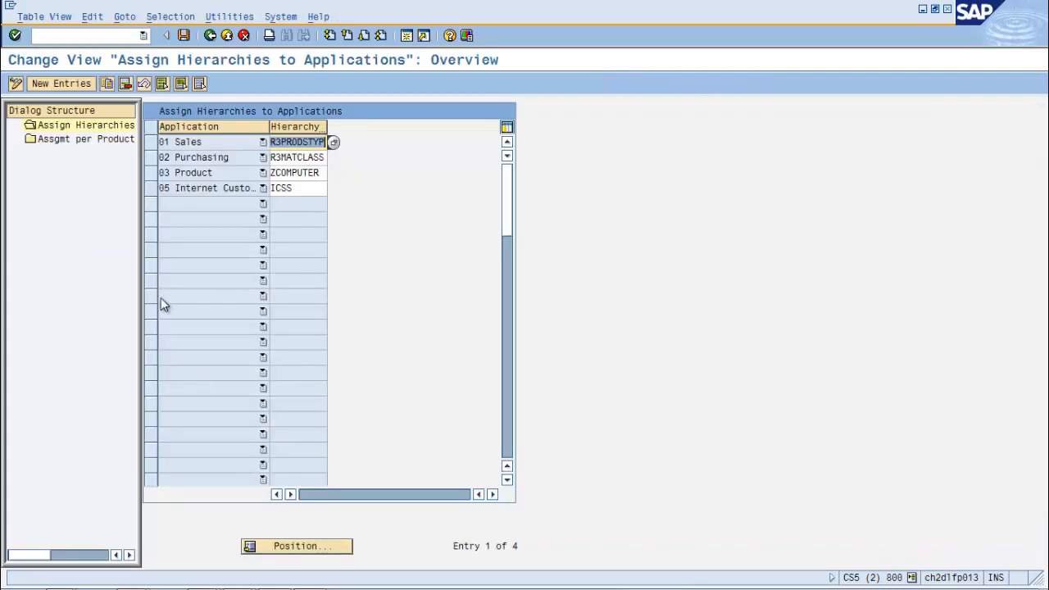
# Open the hierarchy assignments per product type and inspect the hierarchy ID assigned to product type 01 Material.
pyautogui.click(72, 141)
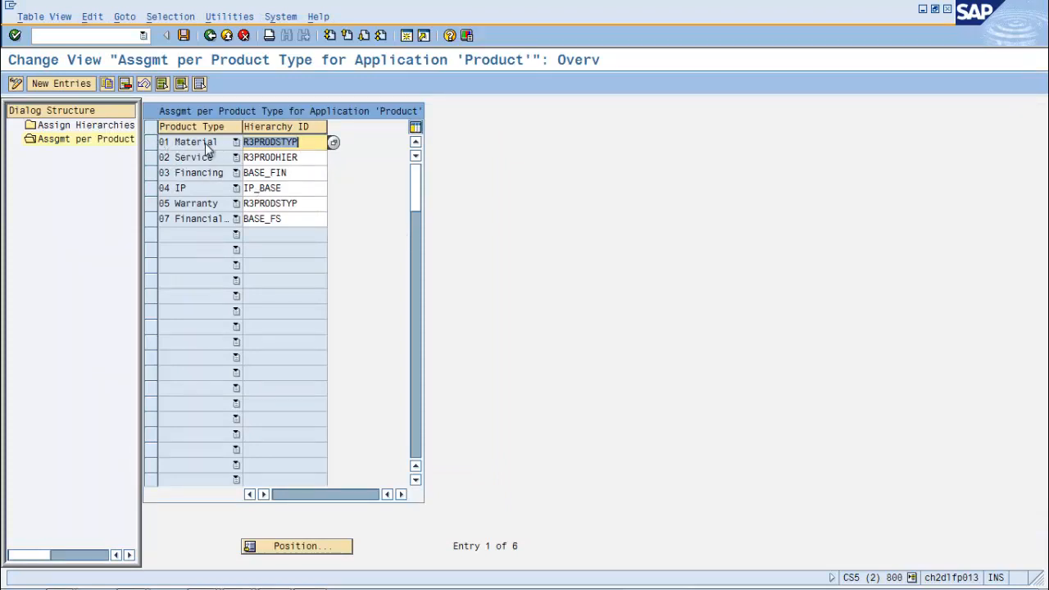
pyautogui.click(307, 141)
pyautogui.doubleClick(308, 141)
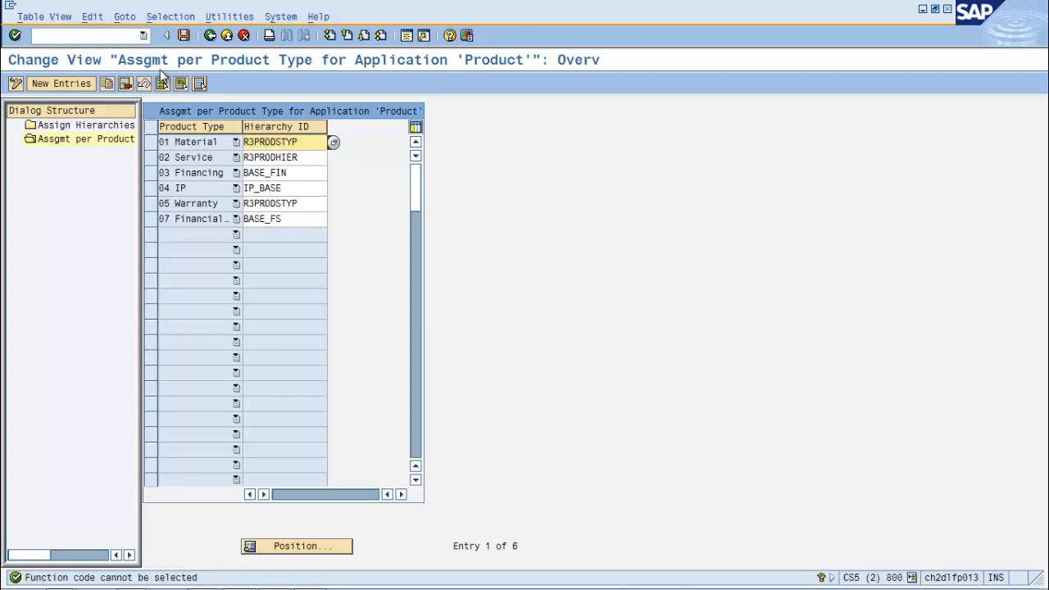
# Start the transaction comm_hierarchy in a new session.
pyautogui.click(103, 36)
pyautogui.write('/oco')
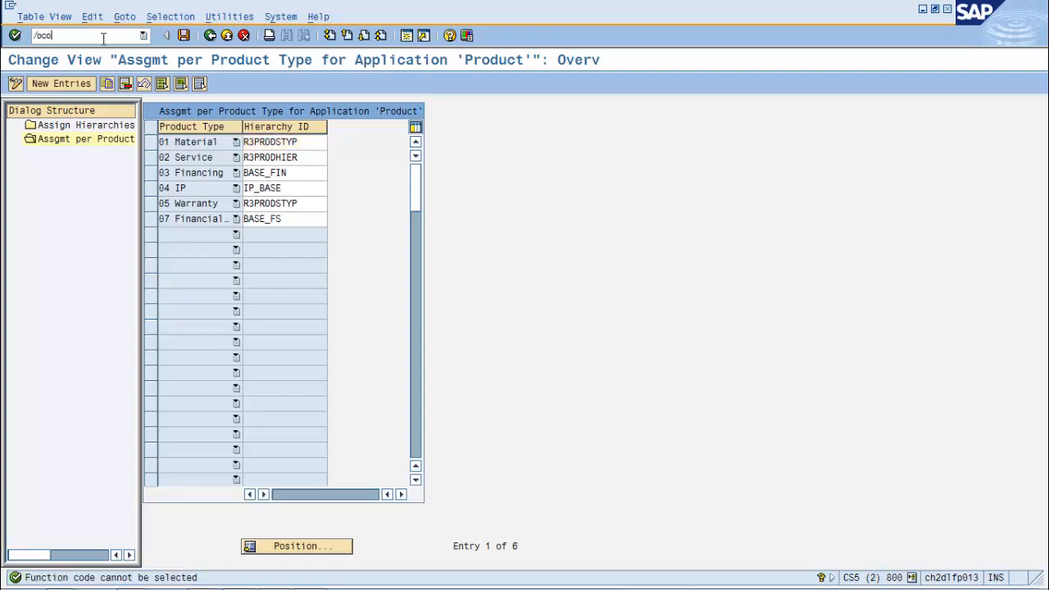
pyautogui.write('mm_hierarchy')
pyautogui.press('Return')
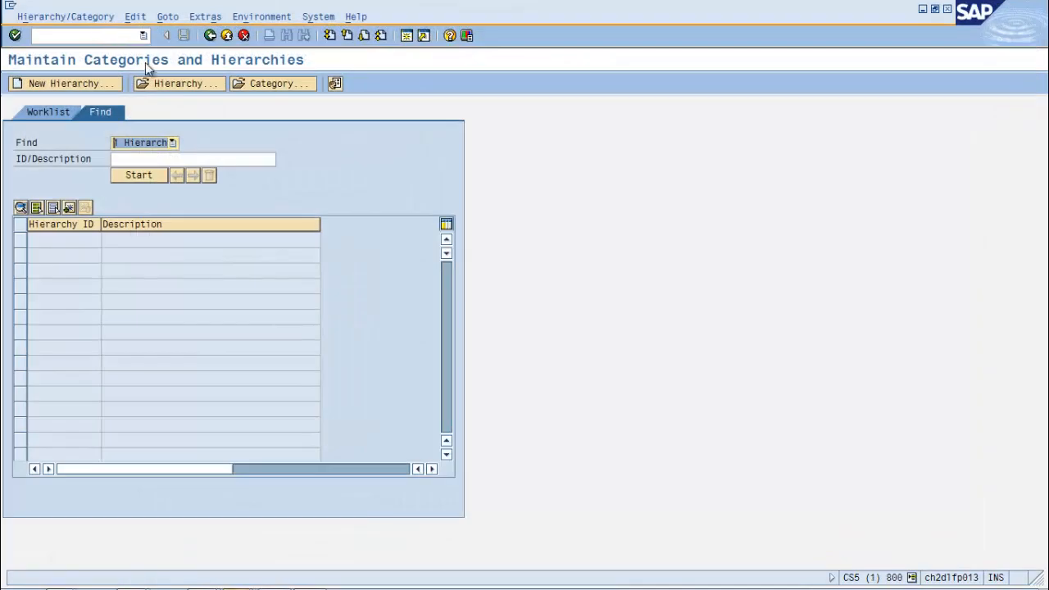
# Open hierarchy R3PRODSTYP in change mode and expand its Product subtype root node.
pyautogui.click(168, 83)
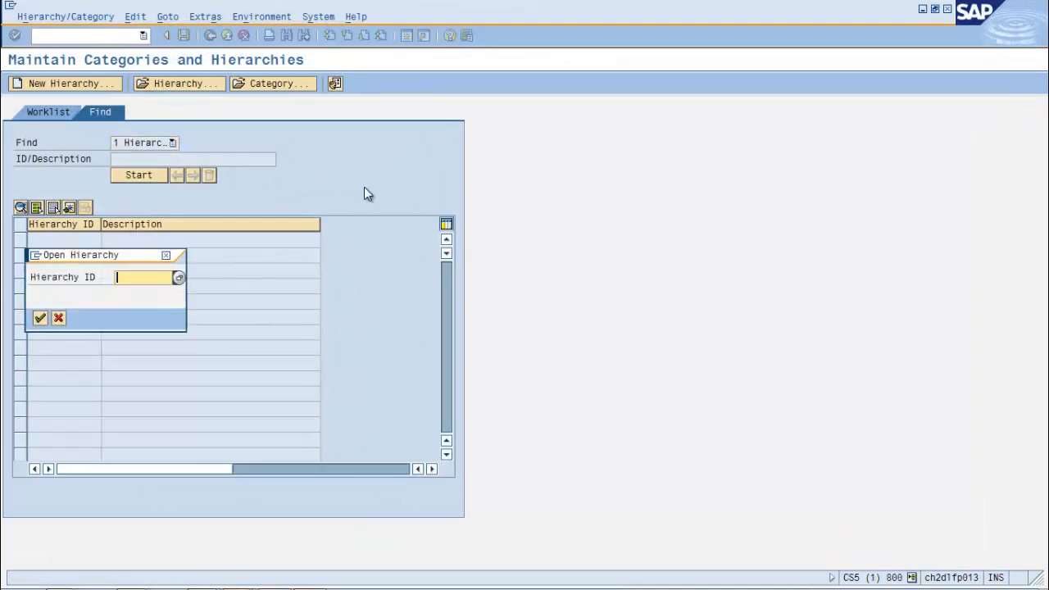
pyautogui.press('Return')
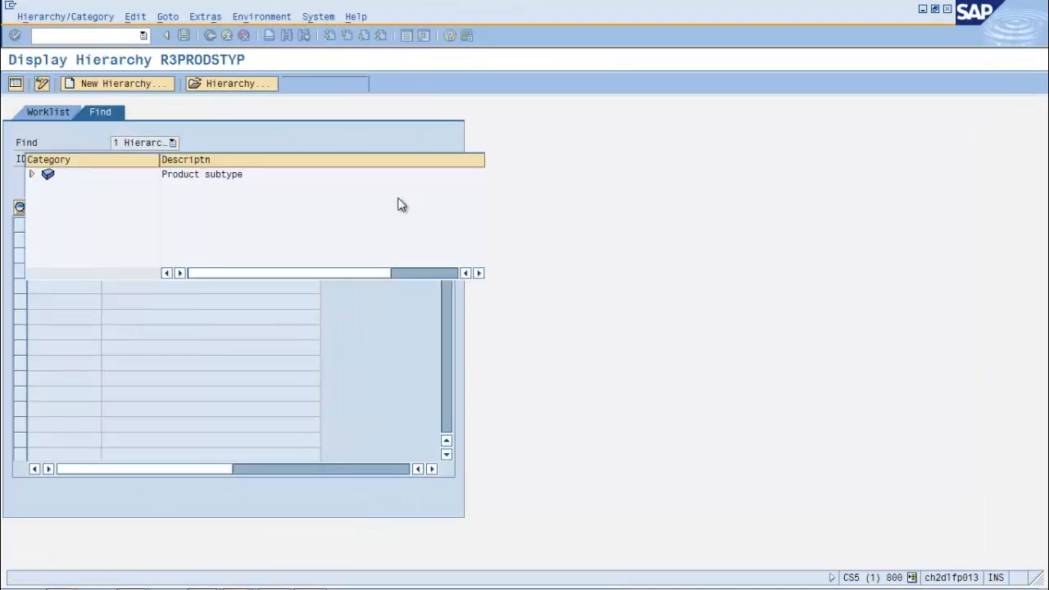
pyautogui.click(31, 174)
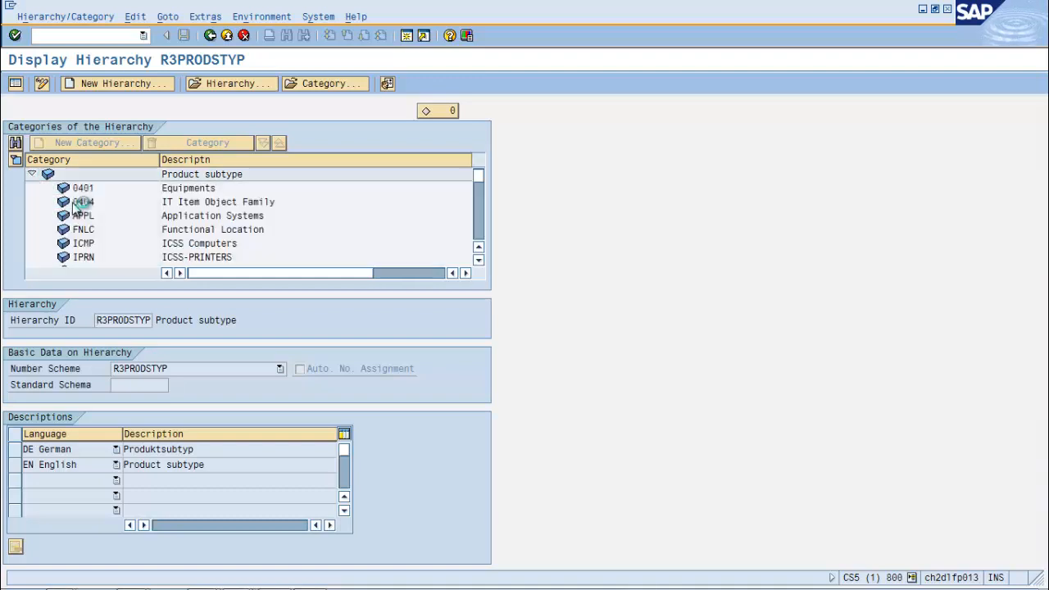
pyautogui.click(42, 84)
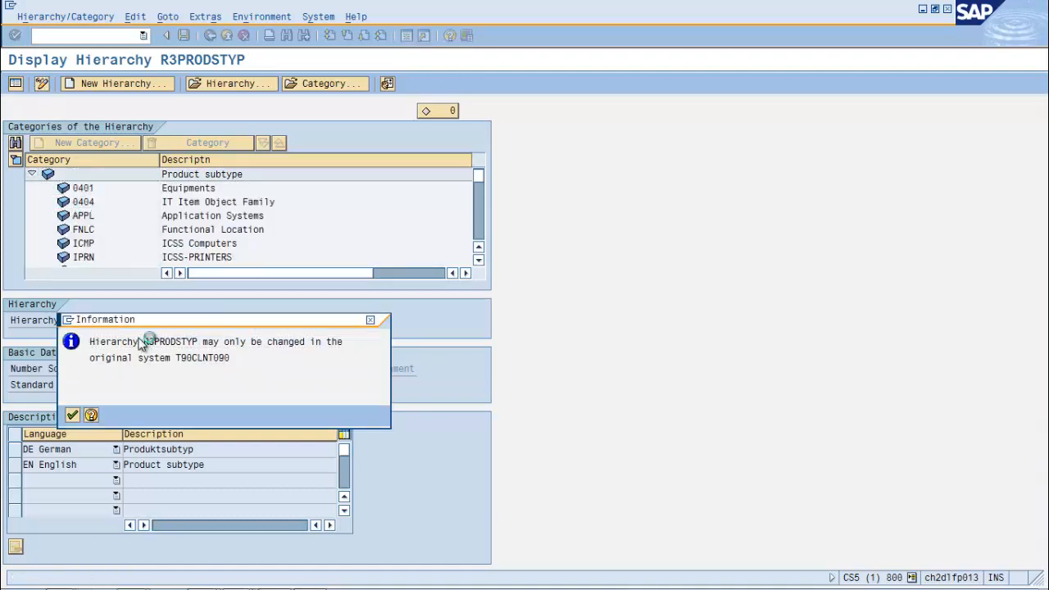
pyautogui.press('Return')
pyautogui.click(33, 175)
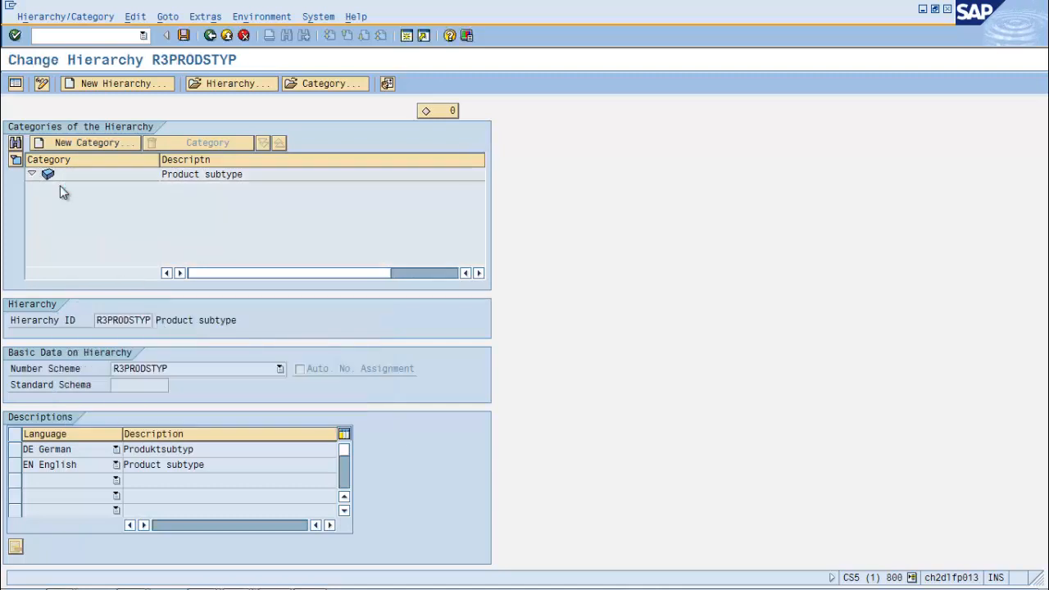
# Create category C100 below Product subtype with the short text "c100 for test category" and product type 01 Material.
pyautogui.doubleClick(57, 176)
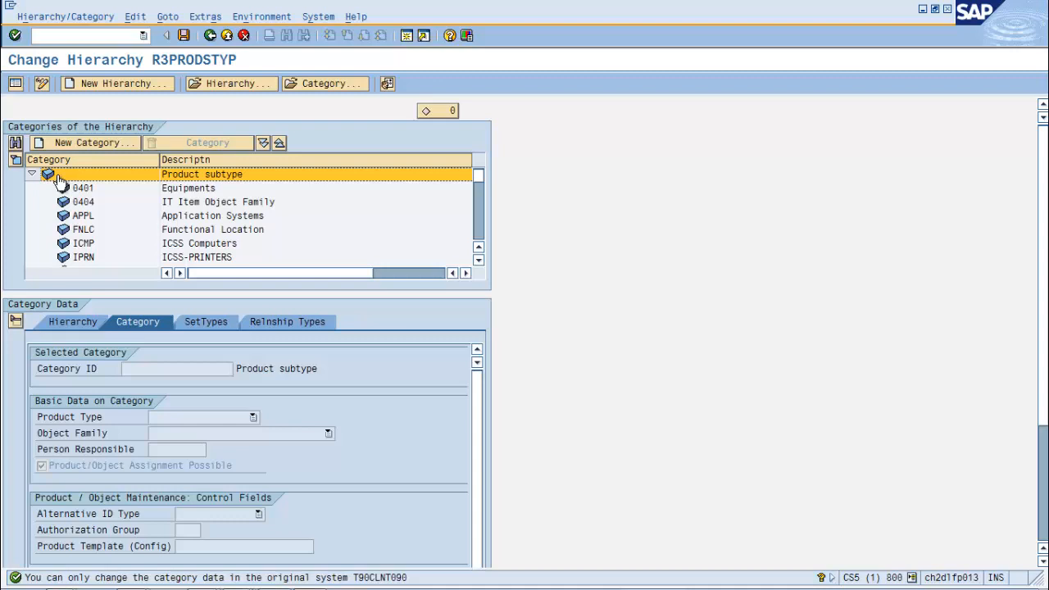
pyautogui.click(68, 144)
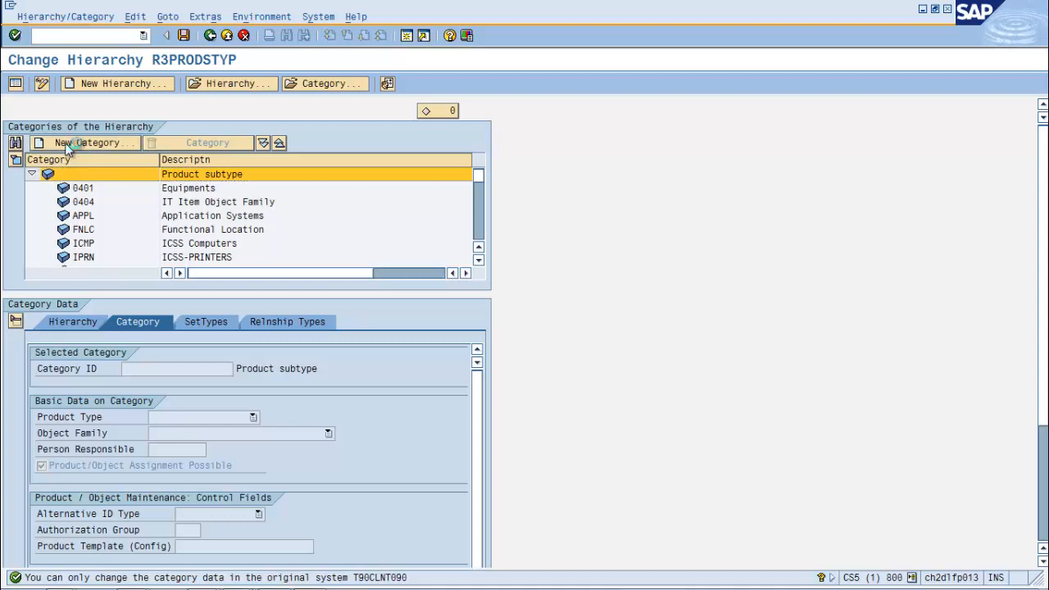
pyautogui.write('c100')
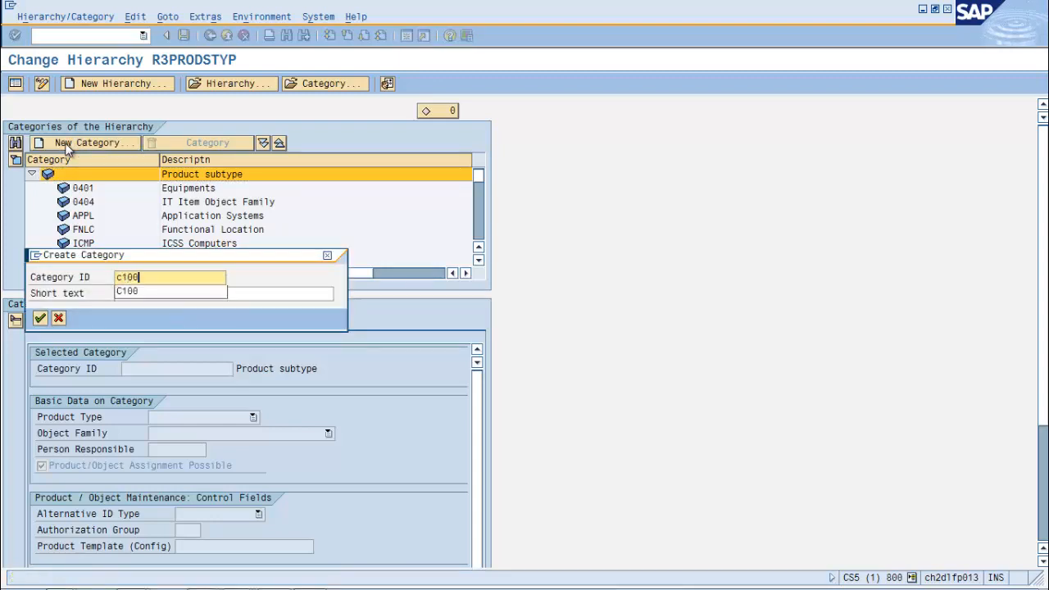
pyautogui.press('Tab')
pyautogui.write('c1')
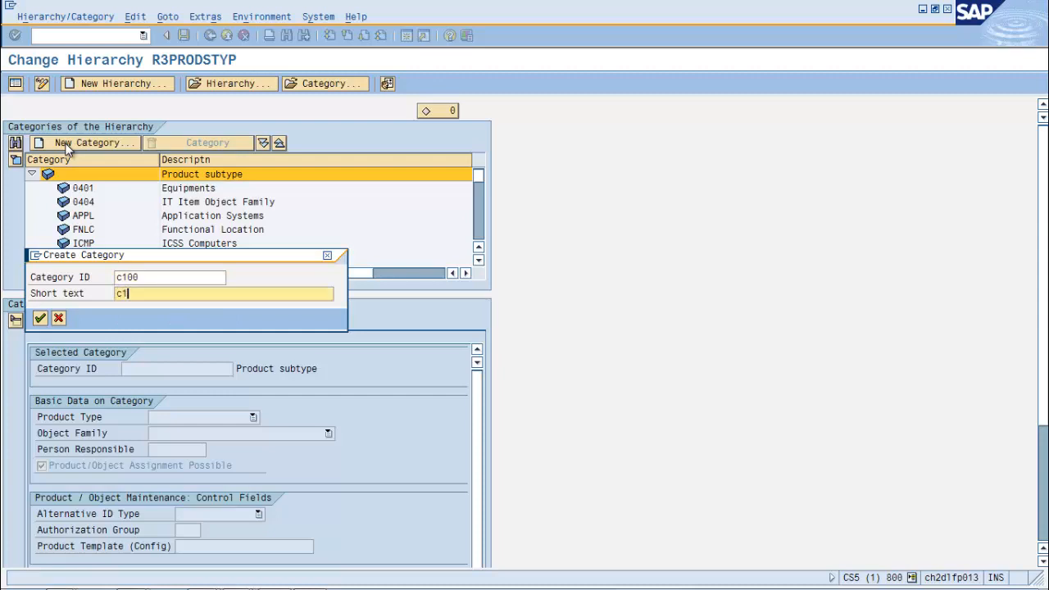
pyautogui.write('00 for test category')
pyautogui.press('Return')
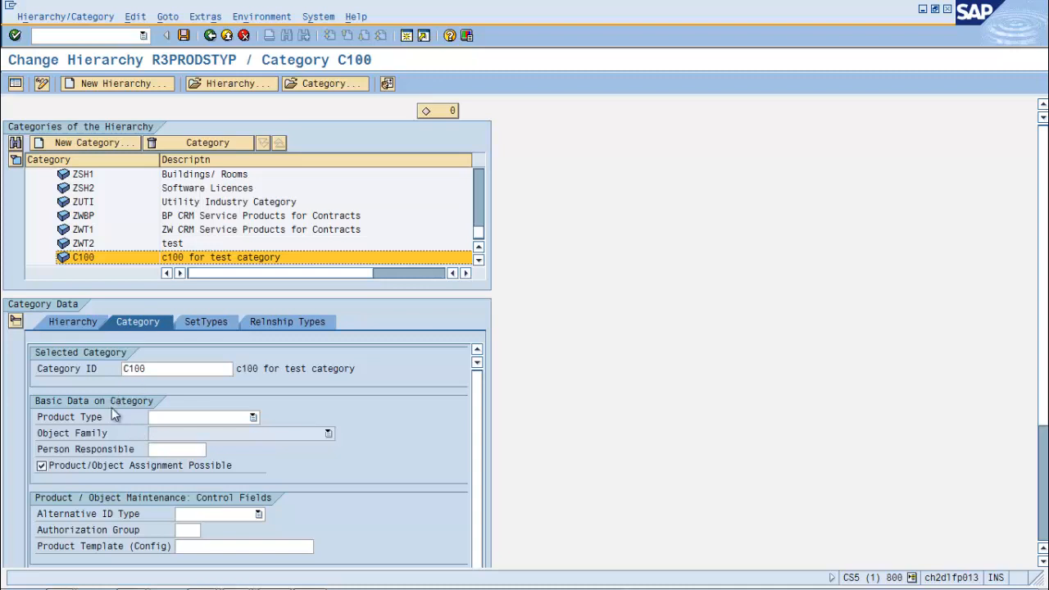
pyautogui.click(178, 419)
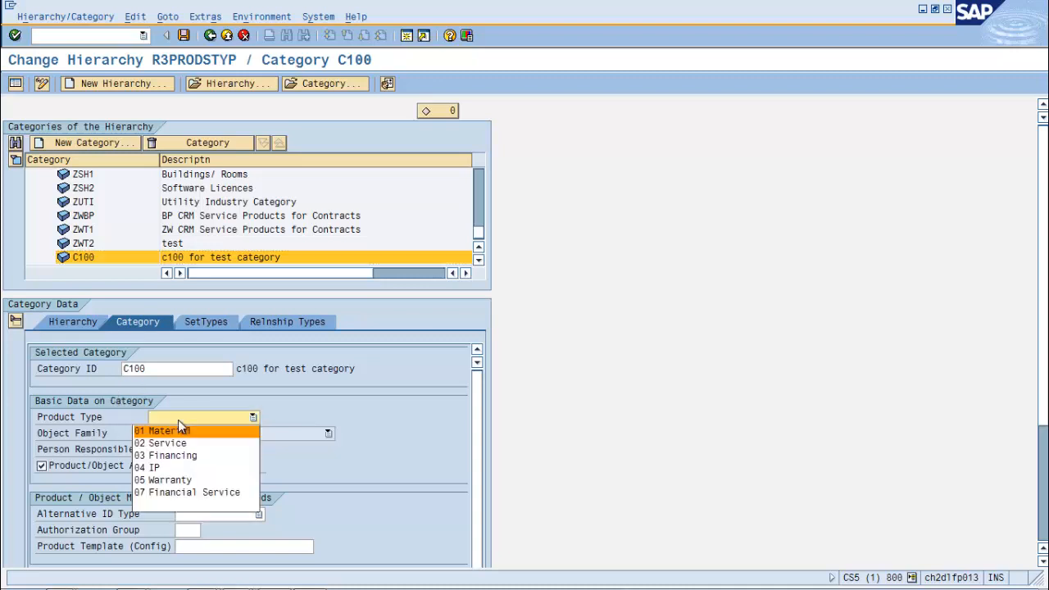
pyautogui.click(179, 432)
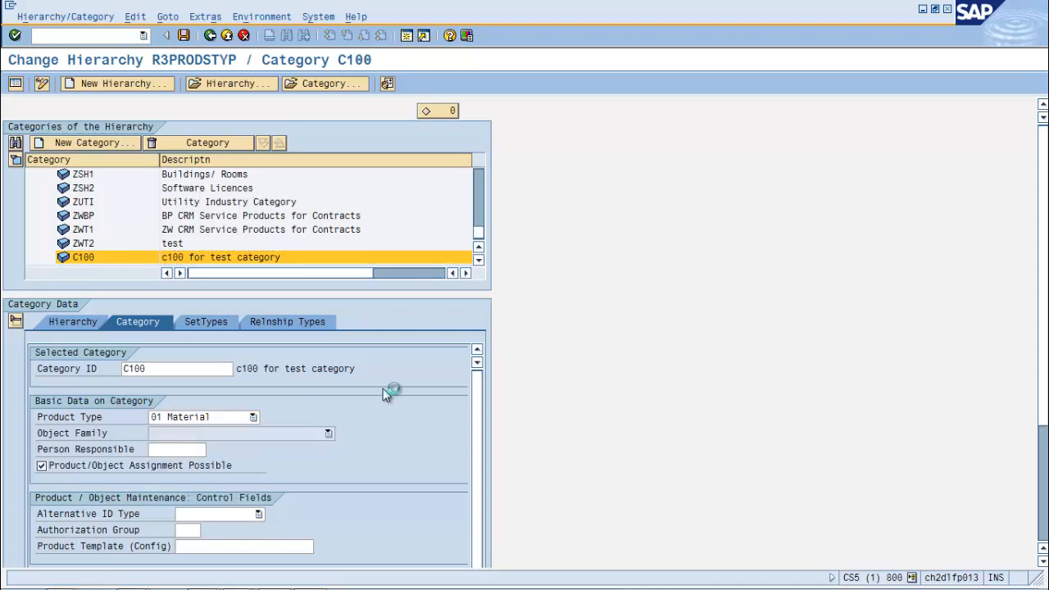
# Find set type ZSET10 and assign it to category C100.
pyautogui.click(216, 326)
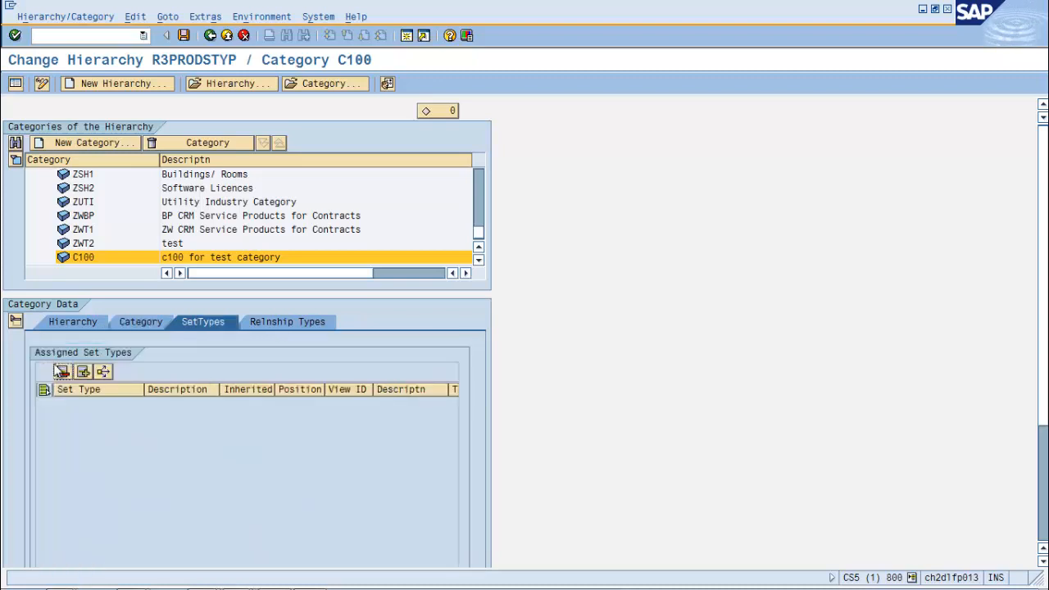
pyautogui.click(84, 373)
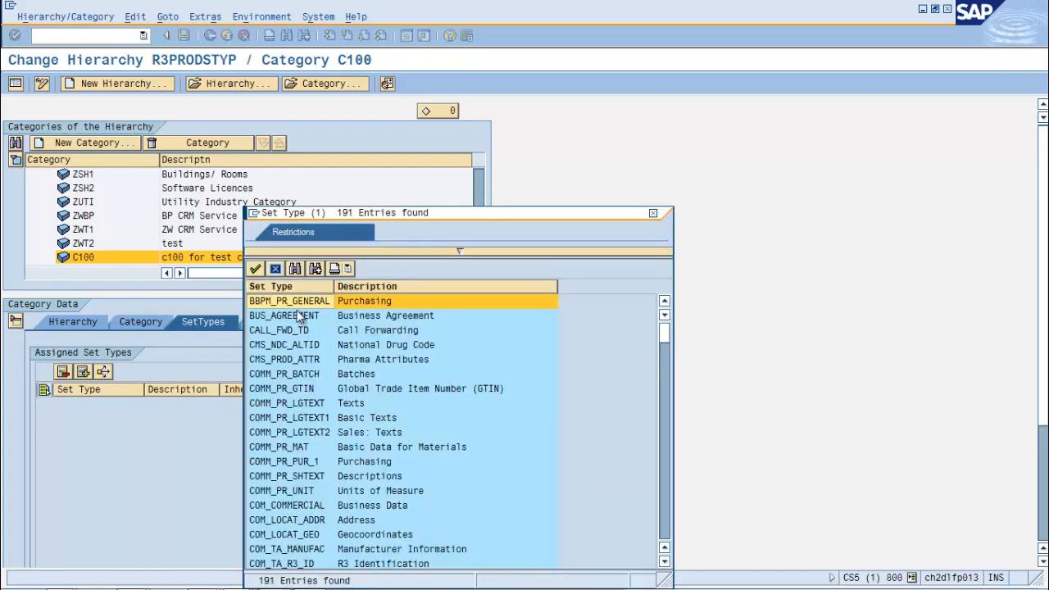
pyautogui.click(295, 270)
pyautogui.write('zset10')
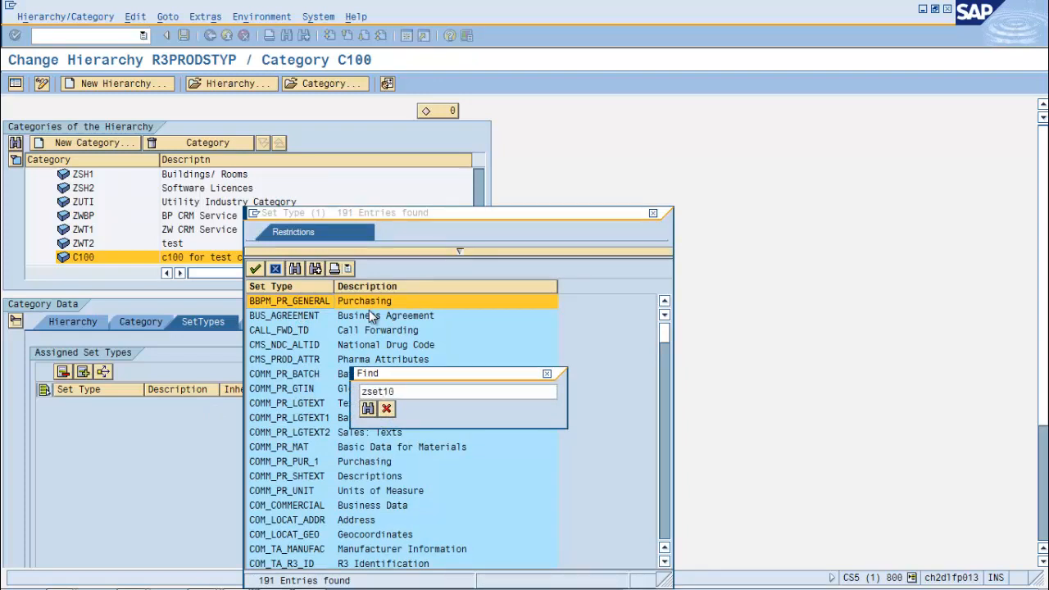
pyautogui.press('Return')
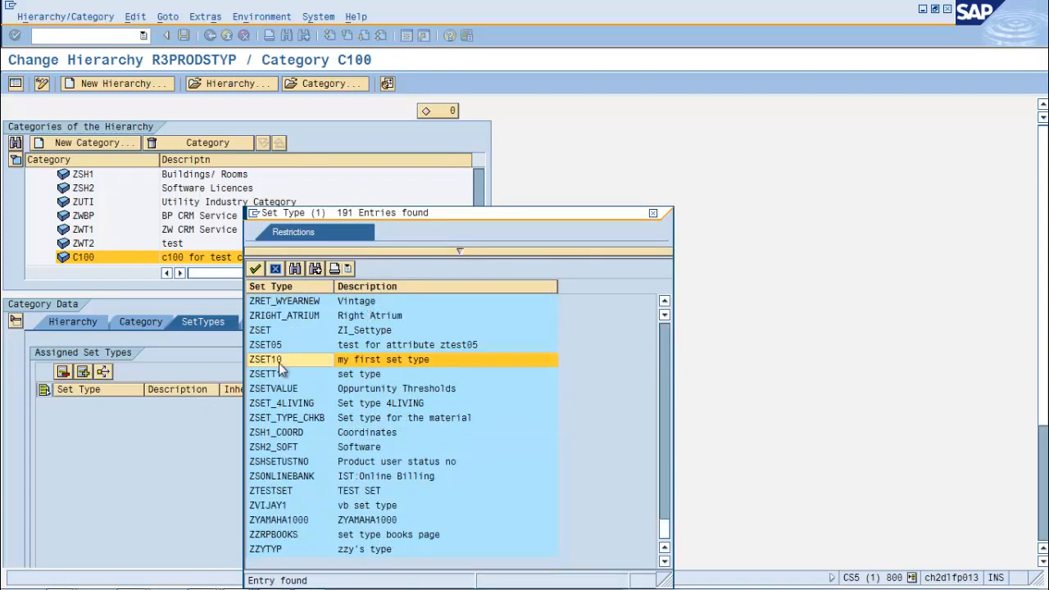
pyautogui.doubleClick(278, 362)
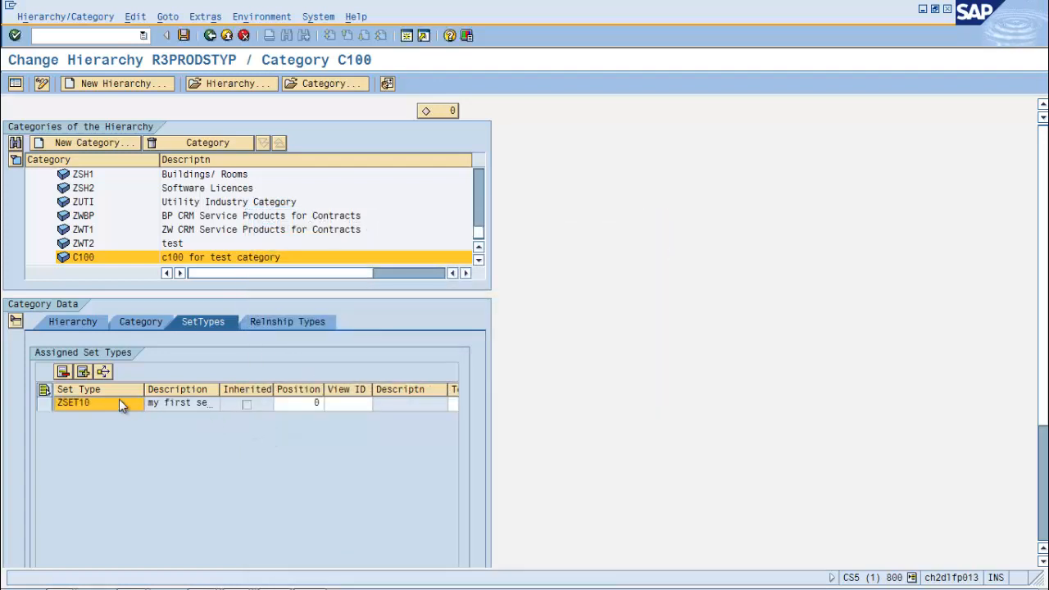
# Assign the mini-template ZSETTMOD to set type ZSET10 of category C100.
pyautogui.click(119, 401)
pyautogui.press('Tab')
pyautogui.press('Tab')
pyautogui.press('Tab')
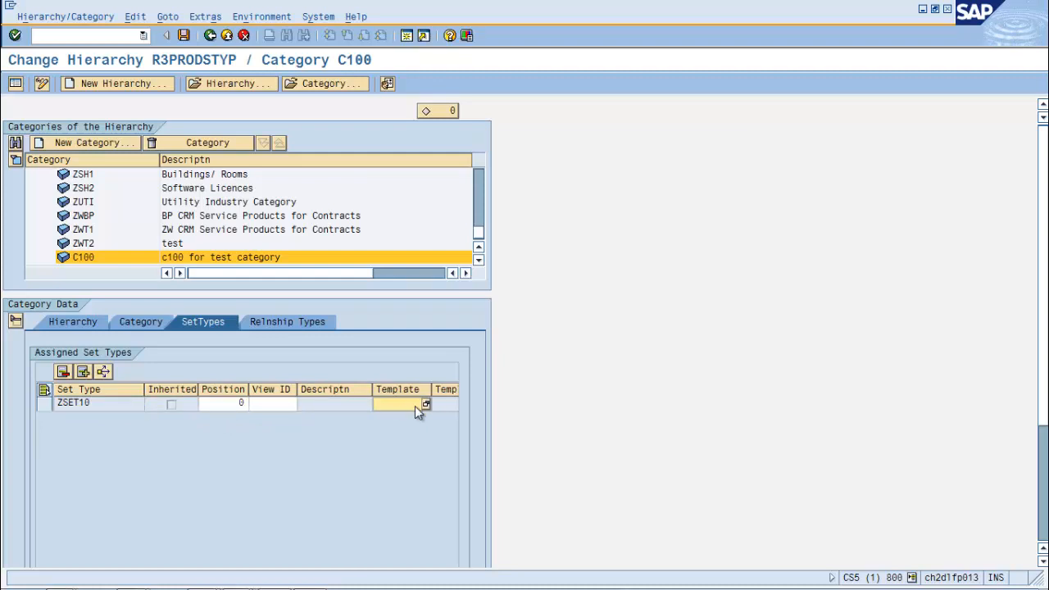
pyautogui.click(427, 405)
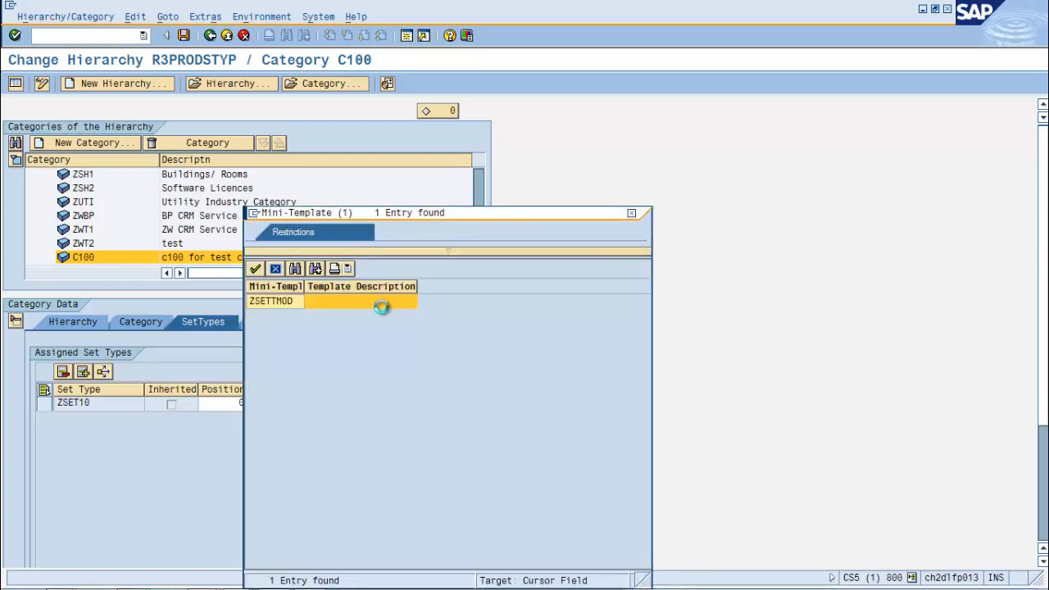
pyautogui.doubleClick(286, 302)
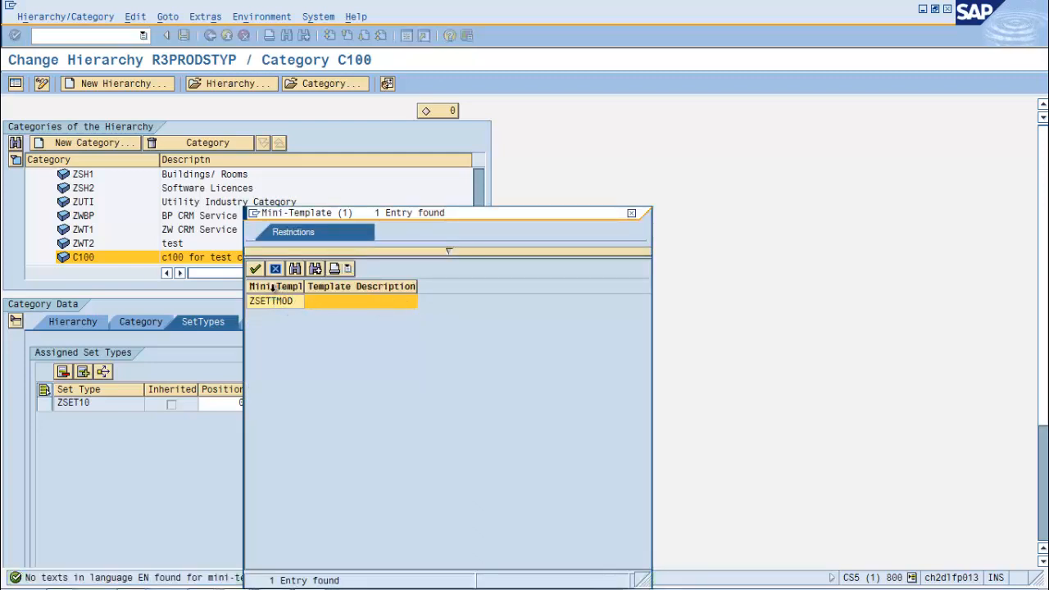
pyautogui.click(277, 302)
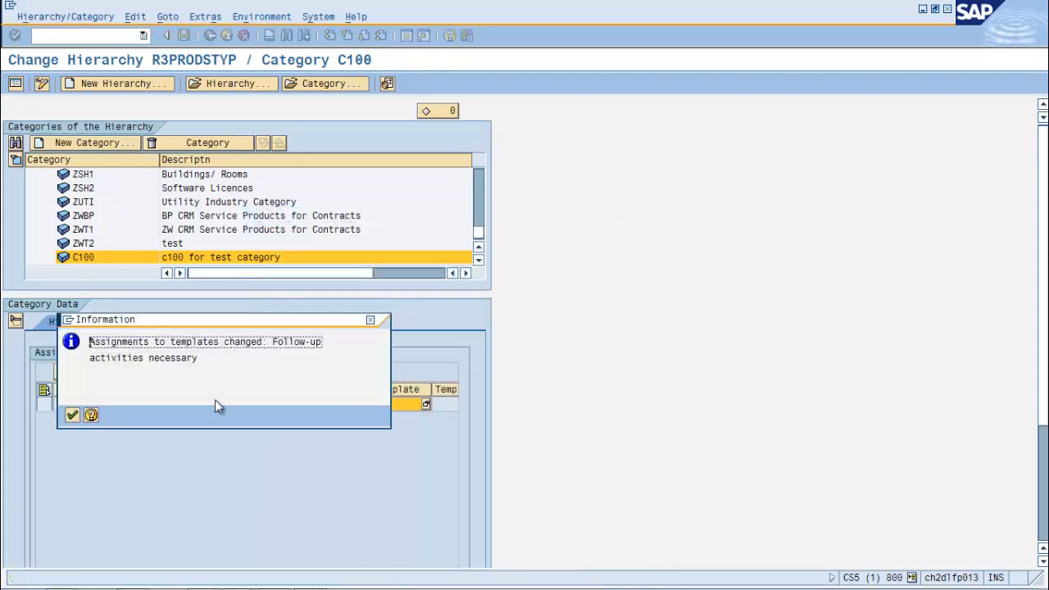
pyautogui.press('Return')
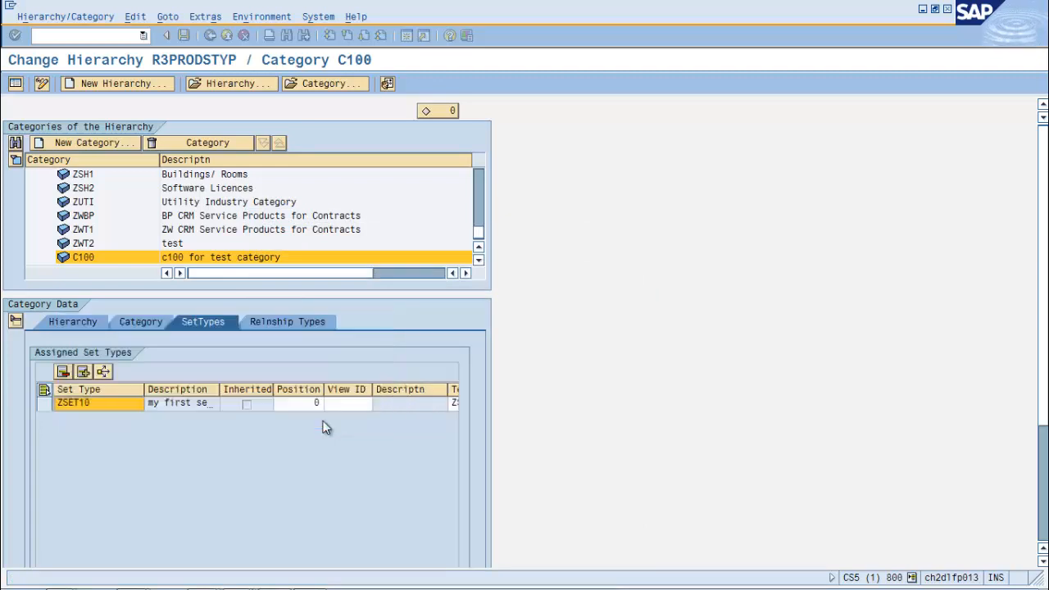
# Set the view ID of set type ZSET10 to BASIC and save the hierarchy.
pyautogui.click(345, 405)
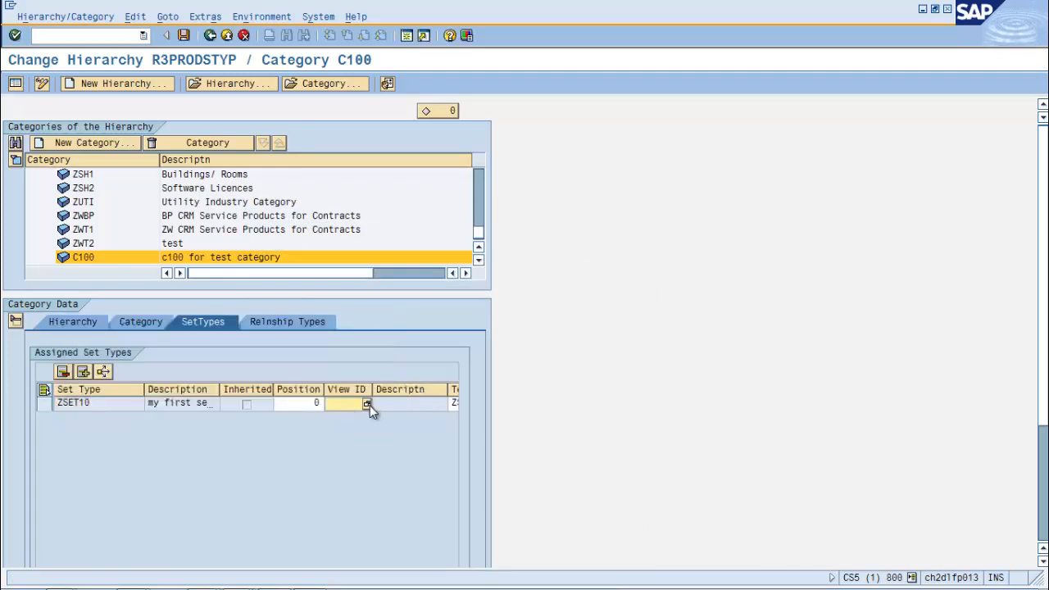
pyautogui.click(368, 405)
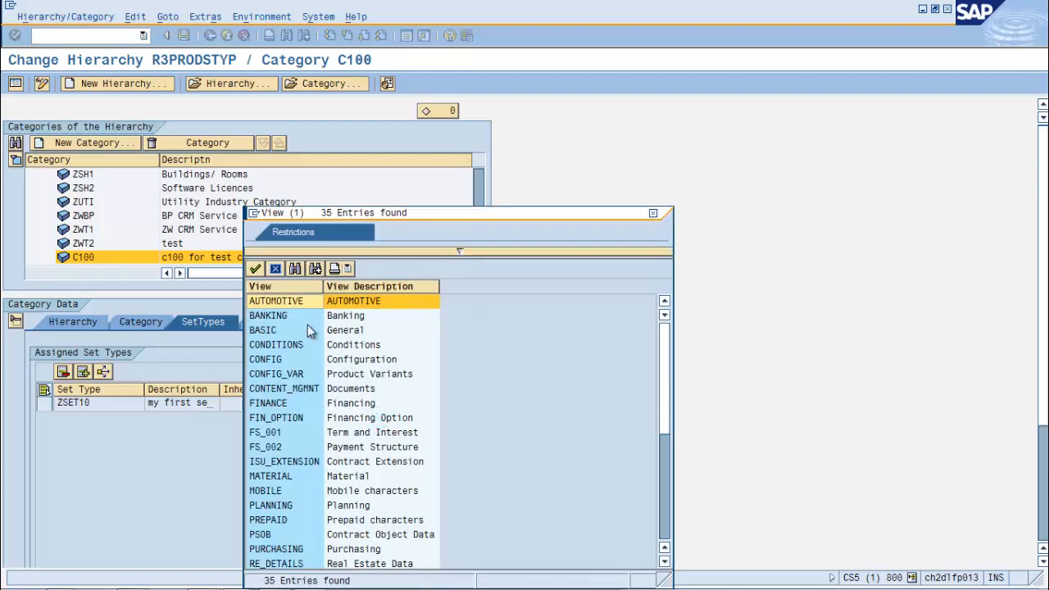
pyautogui.doubleClick(307, 330)
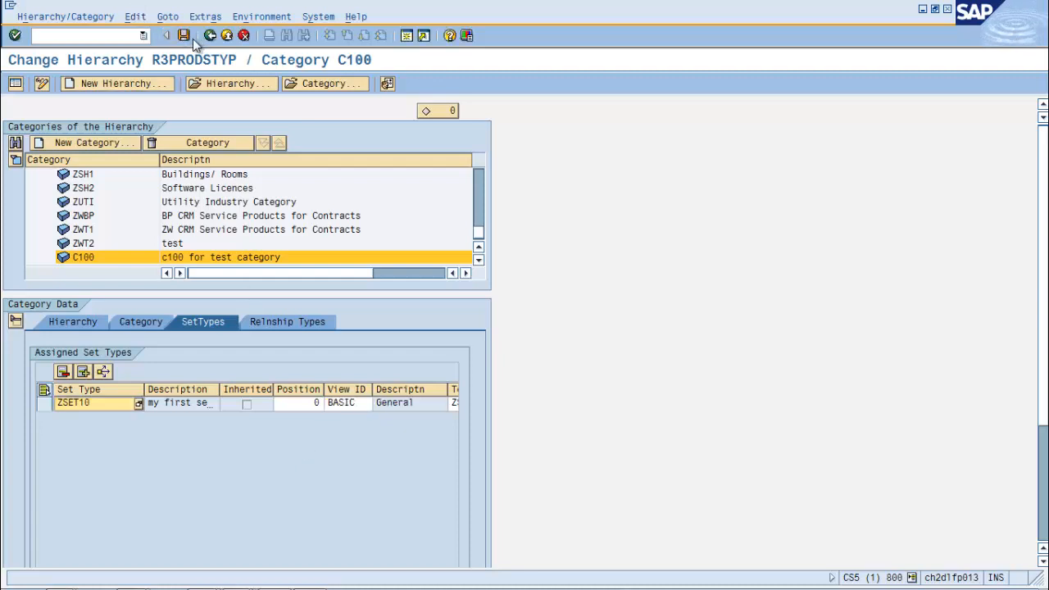
pyautogui.click(185, 36)
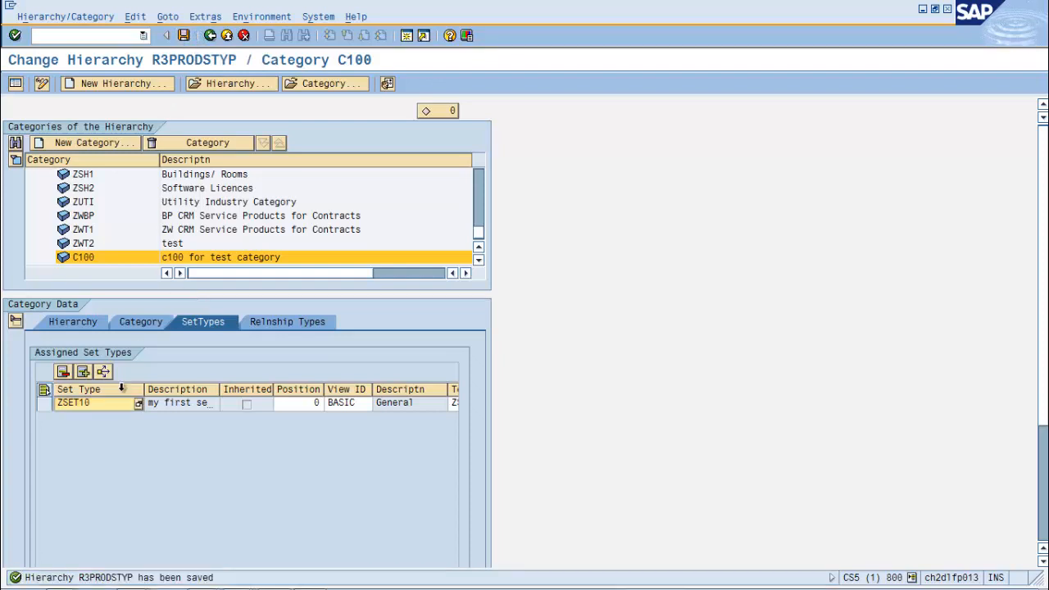
# Examine the basic category data, including the product type, of categories ZWT2 and ZWT1.
pyautogui.click(87, 244)
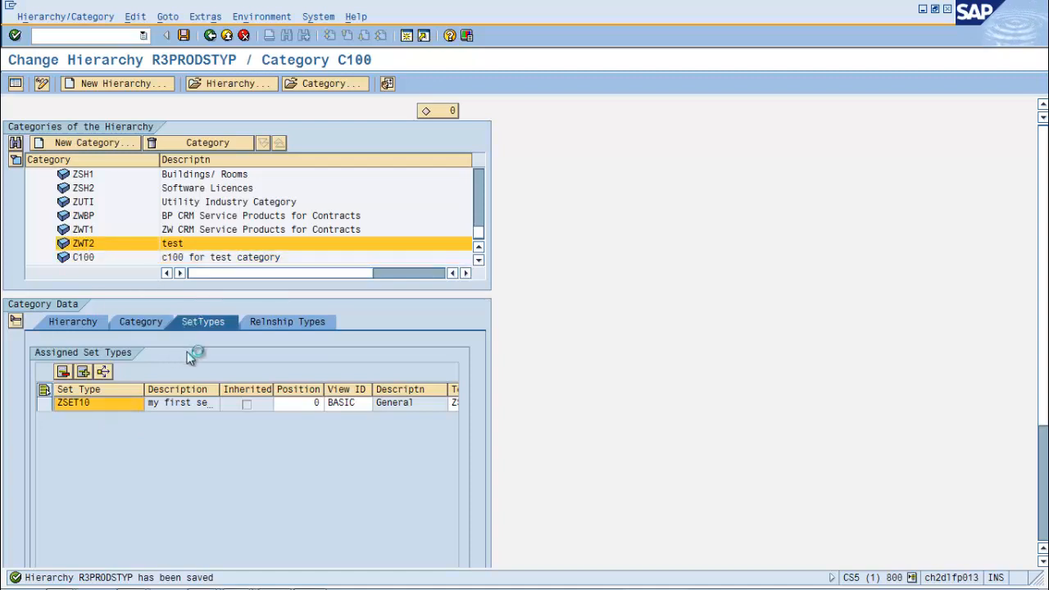
pyautogui.click(133, 322)
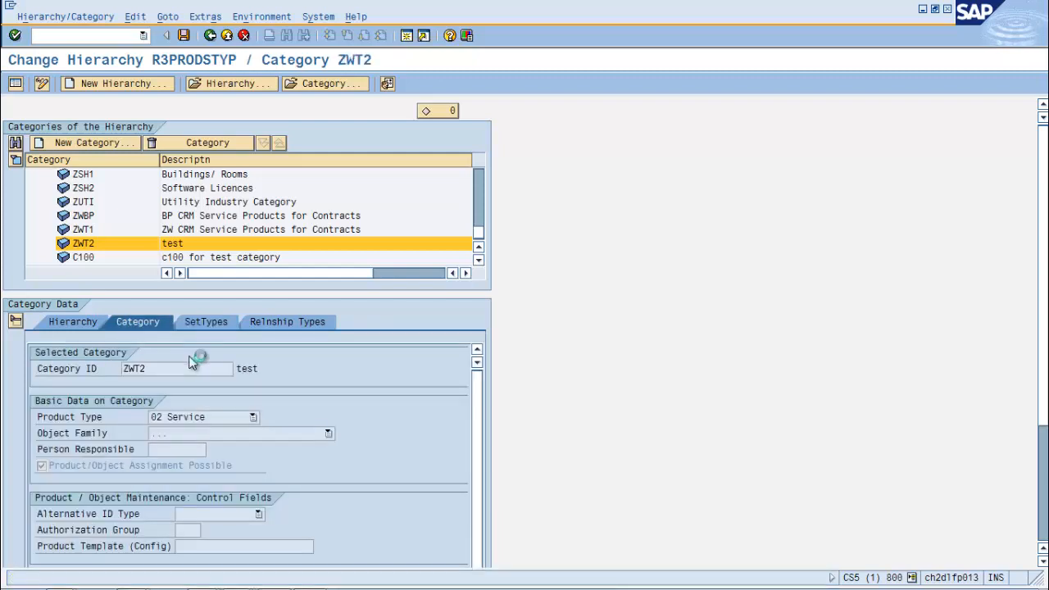
pyautogui.click(82, 230)
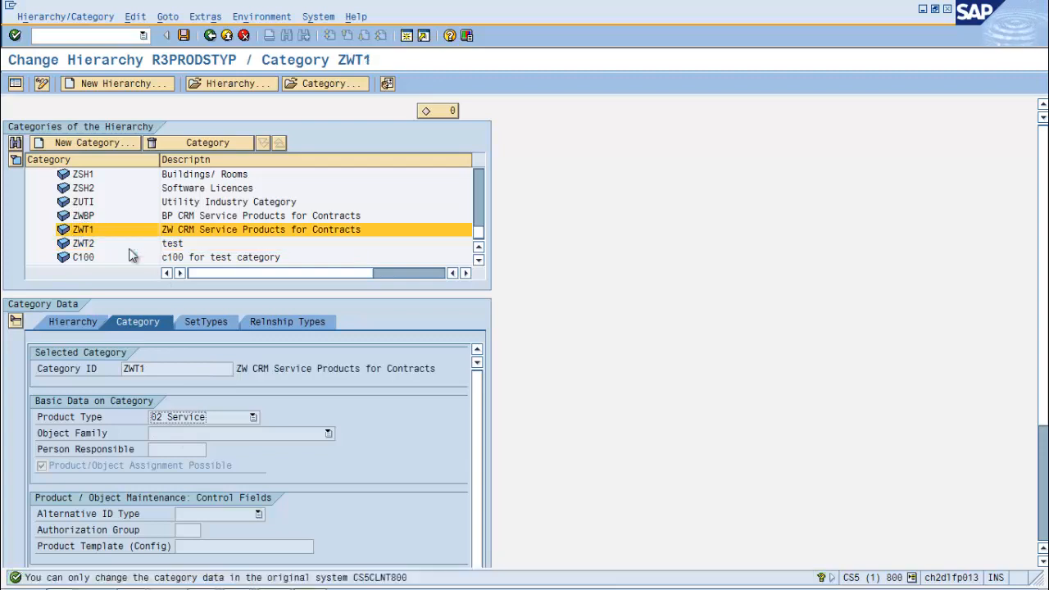
# Open the assigned set types of category 0401 Equipments in hierarchy R3PRODSTYP.
pyautogui.moveTo(480, 240); pyautogui.dragTo(479, 173)
pyautogui.click(80, 190)
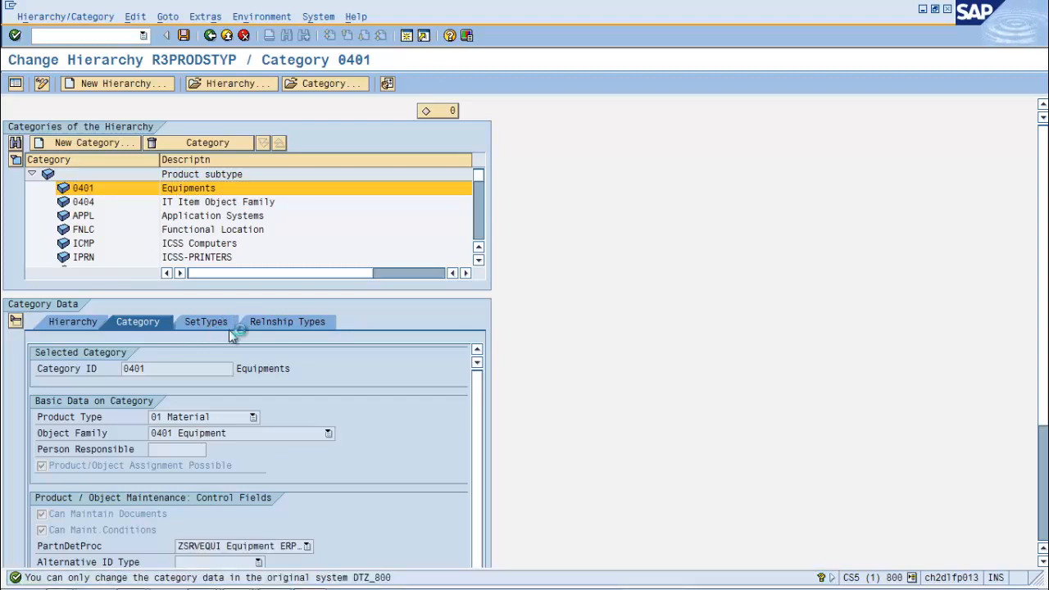
pyautogui.click(228, 326)
# Find set type ZSET10 among the available set types and assign it to category 0401 Equipments.
pyautogui.click(84, 373)
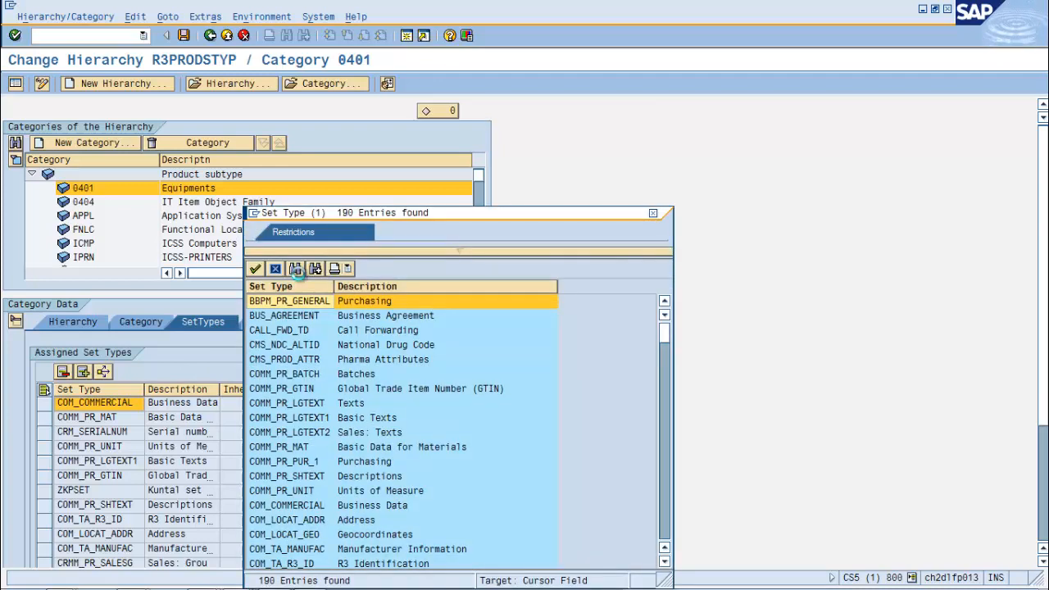
pyautogui.click(296, 269)
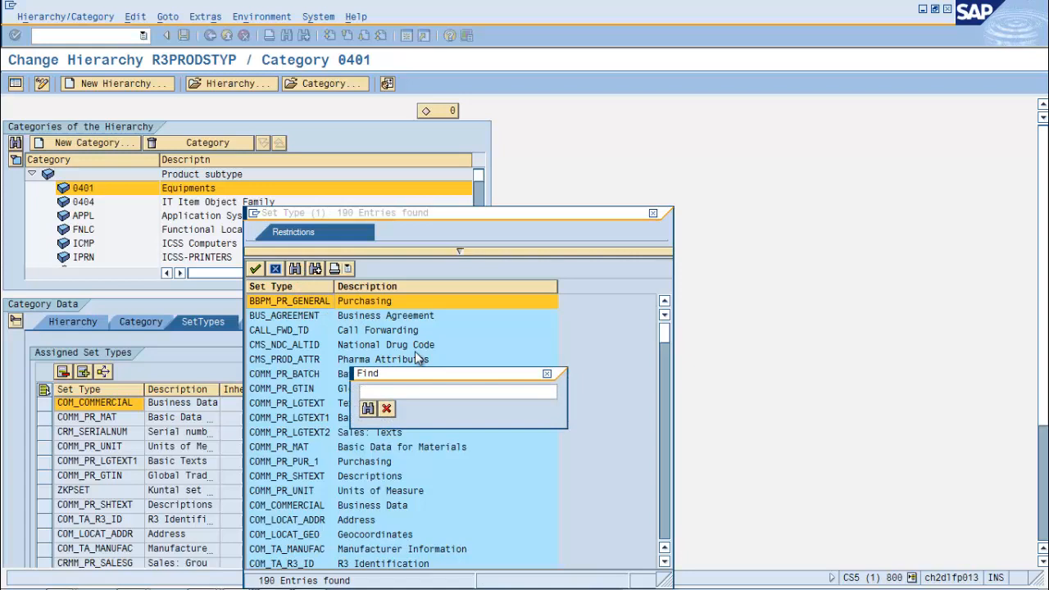
pyautogui.write('zsert')
pyautogui.press('BackSpace')
pyautogui.press('BackSpace')
pyautogui.write('t1')
pyautogui.press('Return')
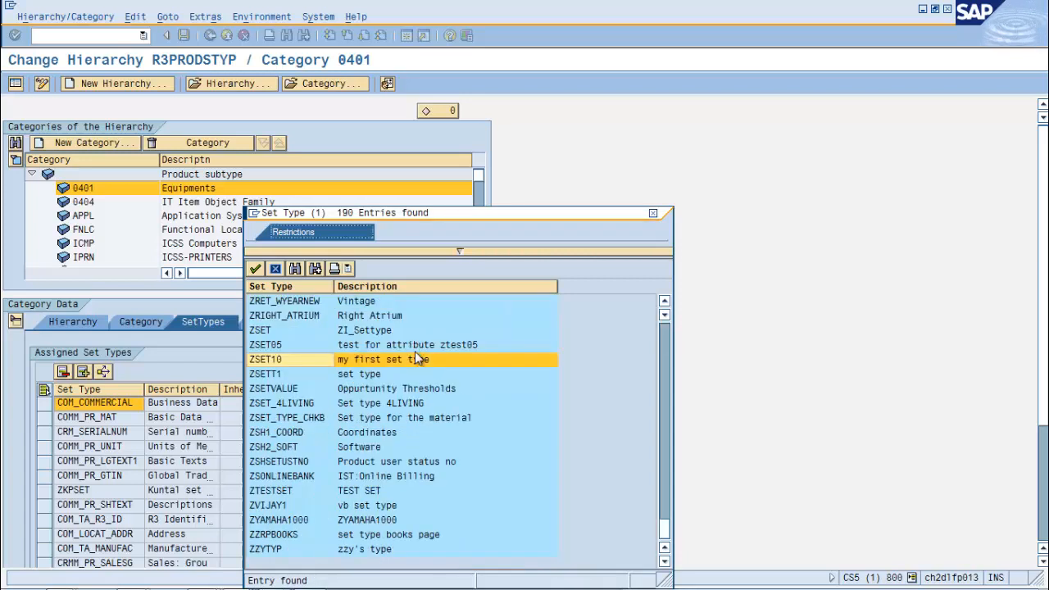
pyautogui.doubleClick(296, 361)
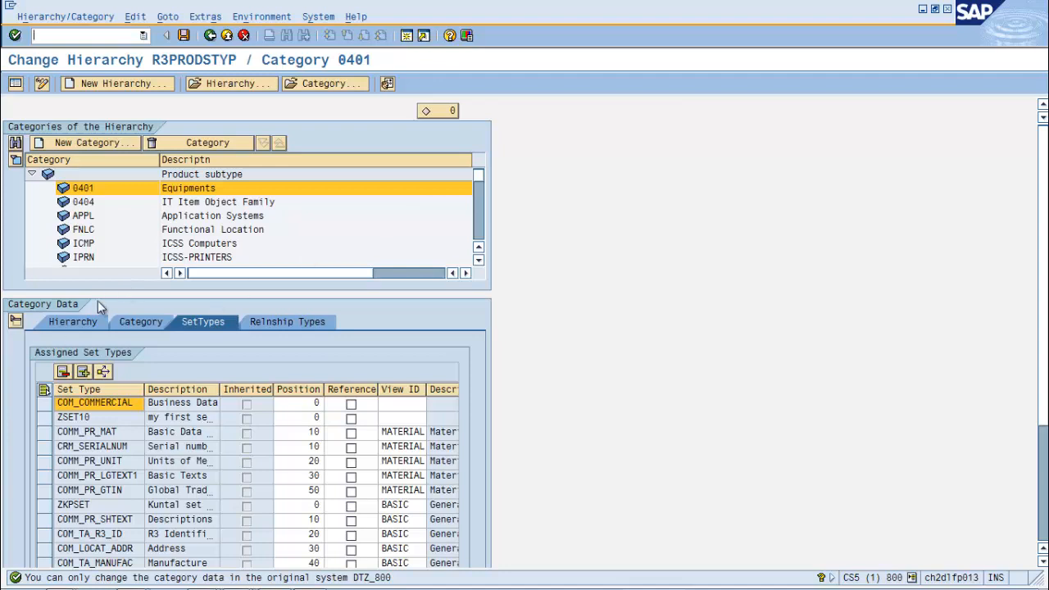
# View the hierarchy data of R3PRODSTYP and open the hierarchy BASE_MAT instead.
pyautogui.click(69, 325)
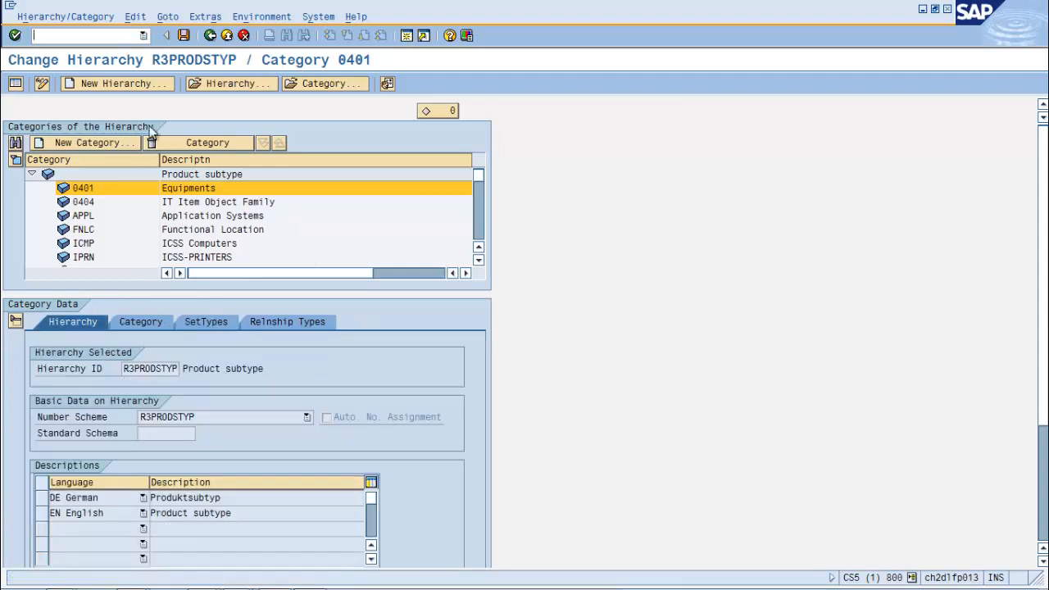
pyautogui.click(216, 87)
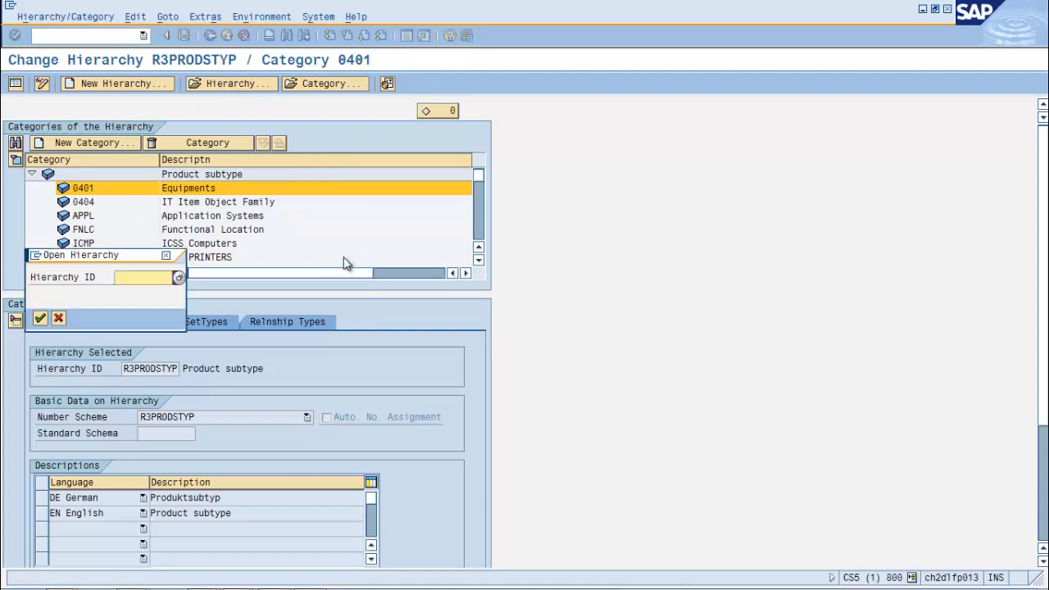
pyautogui.click(179, 278)
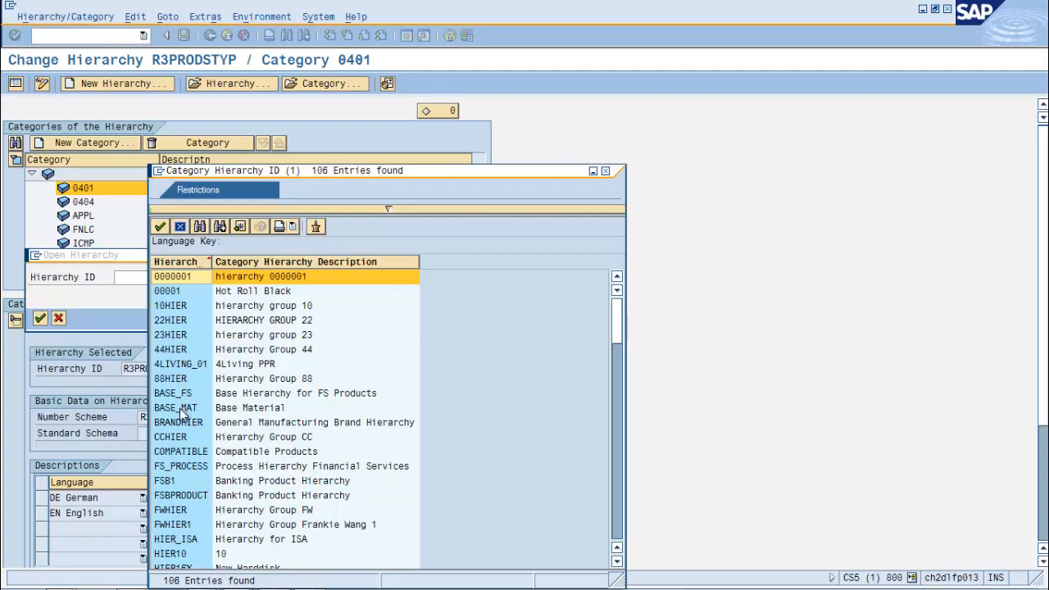
pyautogui.doubleClick(182, 413)
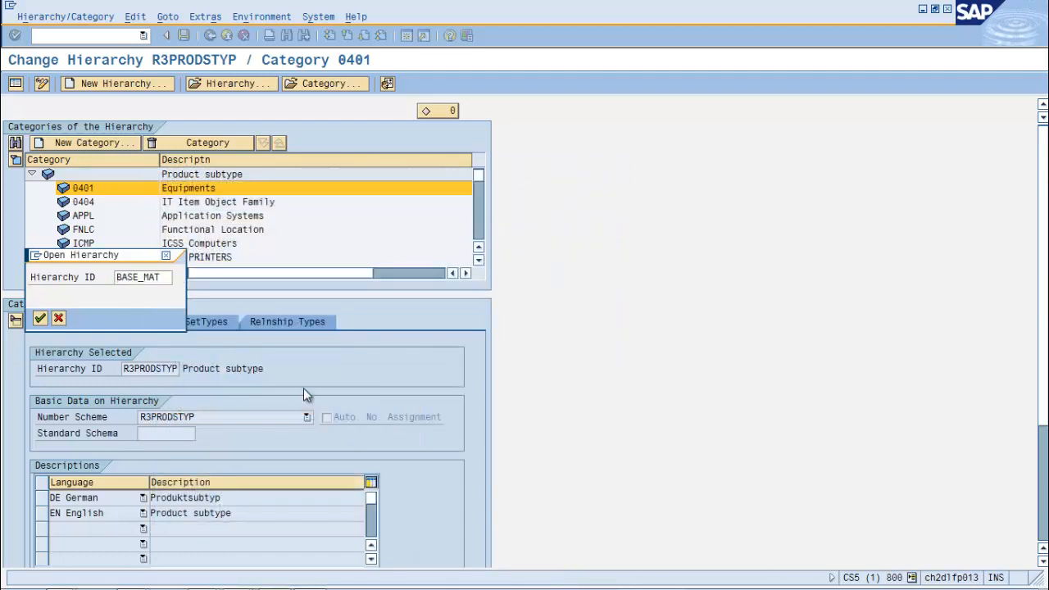
pyautogui.press('Return')
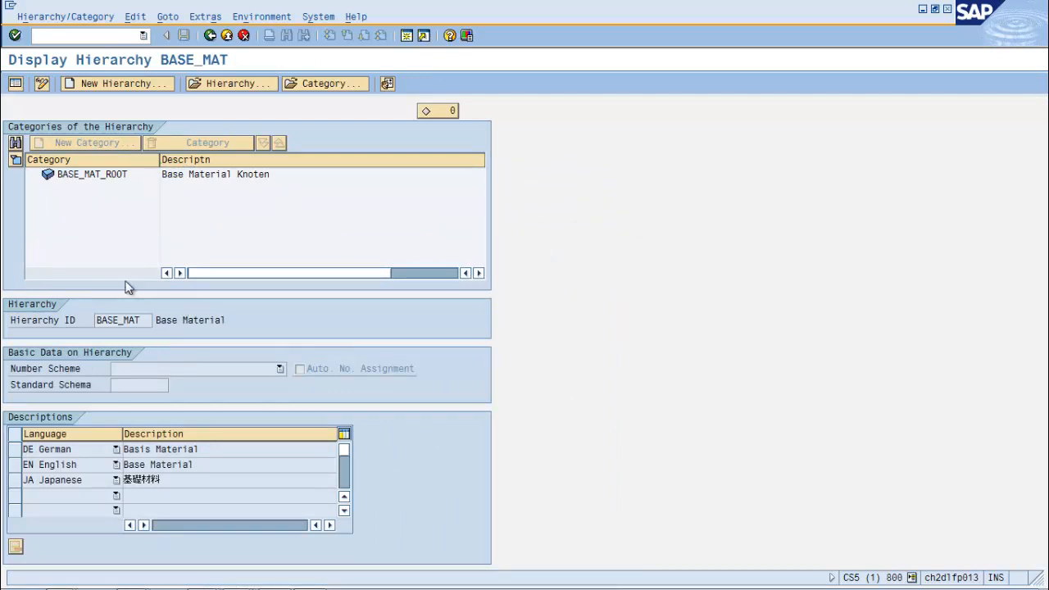
# Select category BASE_MAT_ROOT and switch the BASE_MAT hierarchy to change mode.
pyautogui.click(86, 179)
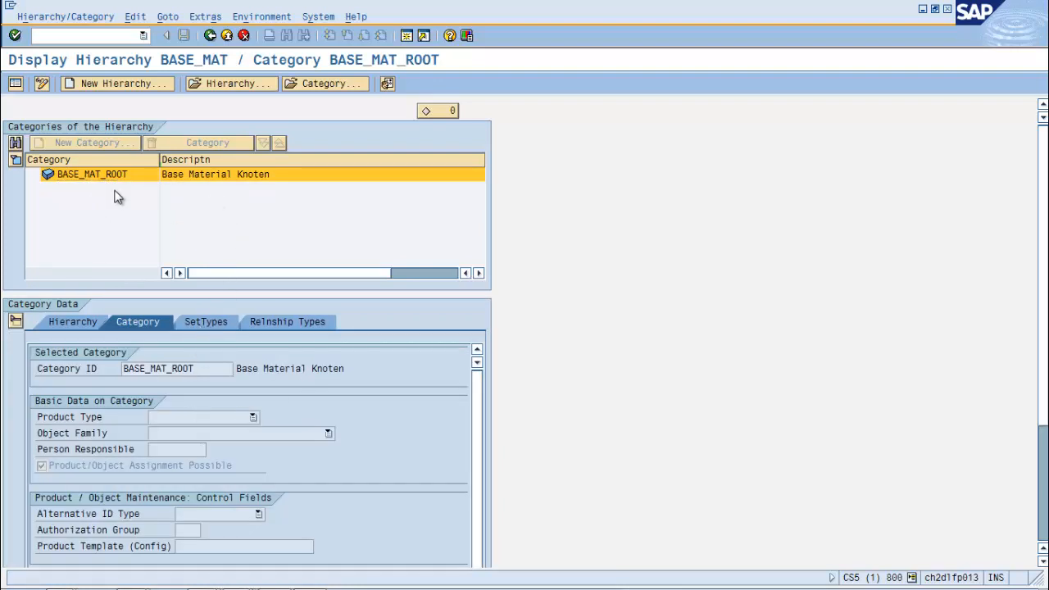
pyautogui.click(44, 82)
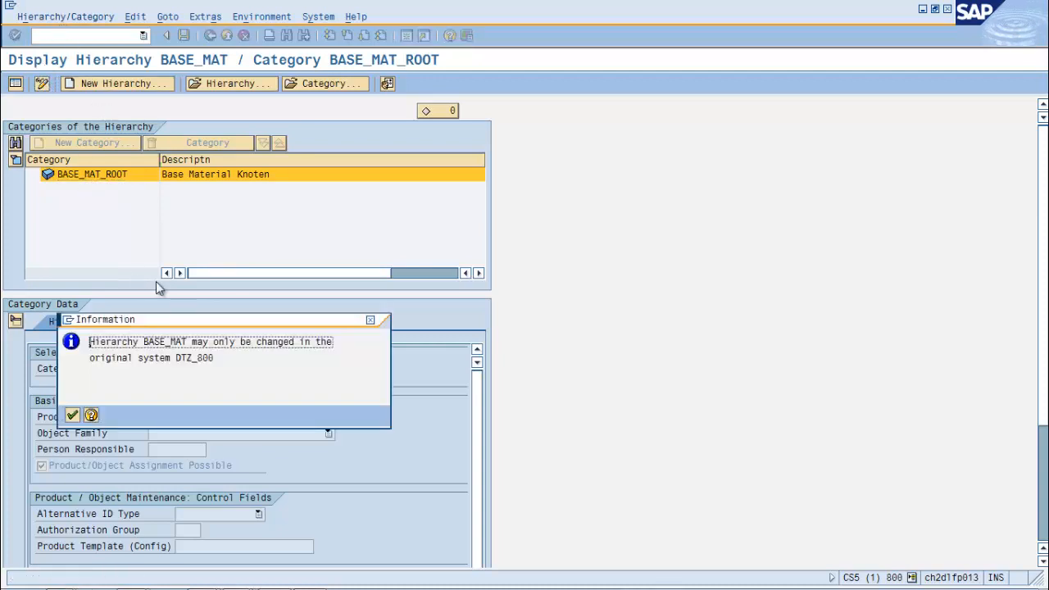
pyautogui.press('Return')
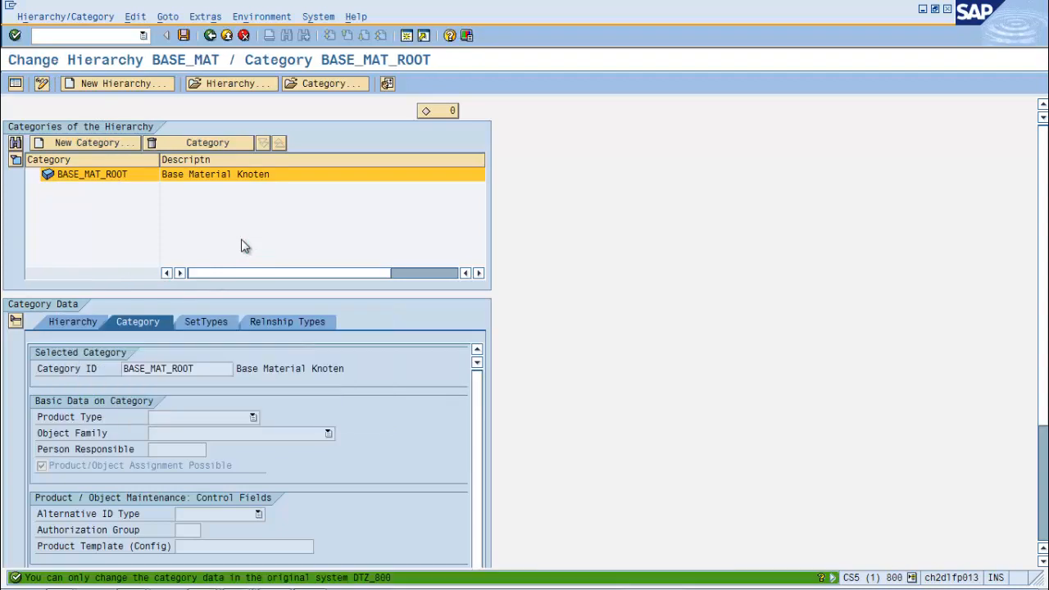
# Create category z100test with short text z100test under BASE_MAT_ROOT and set its product type to 01 Material.
pyautogui.click(81, 143)
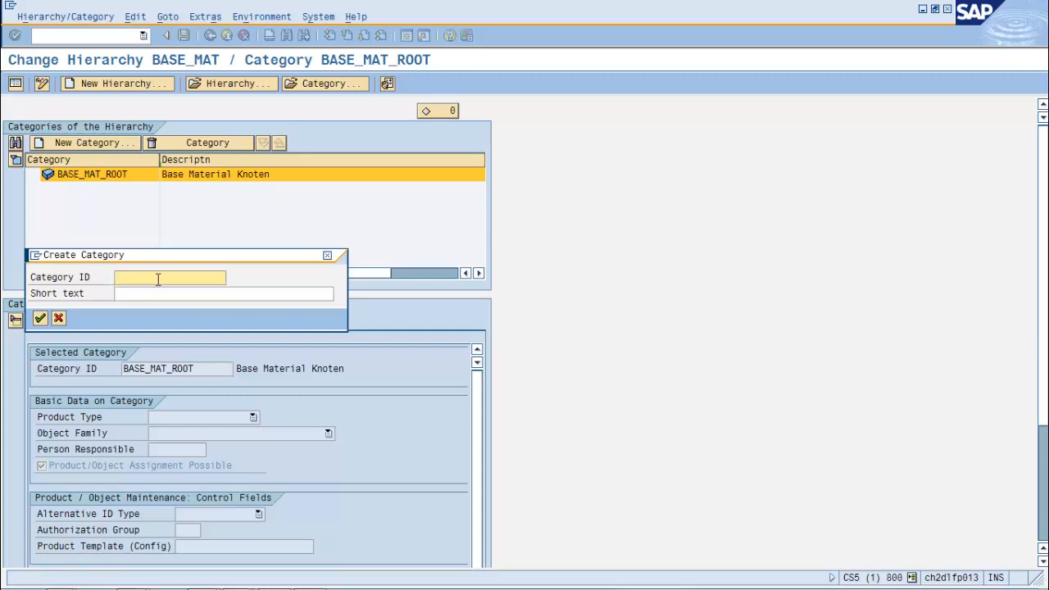
pyautogui.write('z100test')
pyautogui.press('Tab')
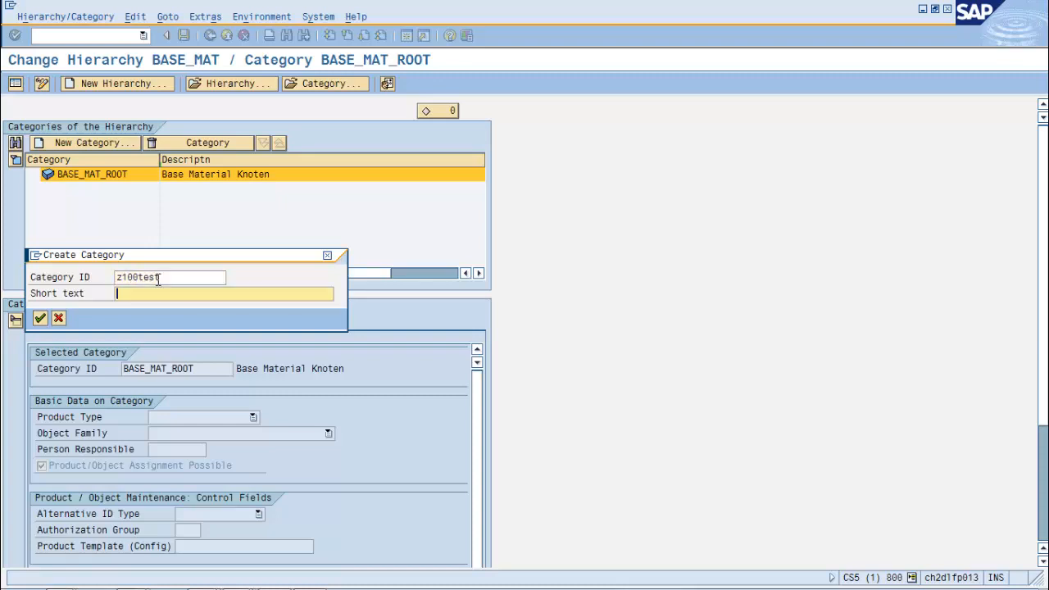
pyautogui.write('z100test')
pyautogui.press('Return')
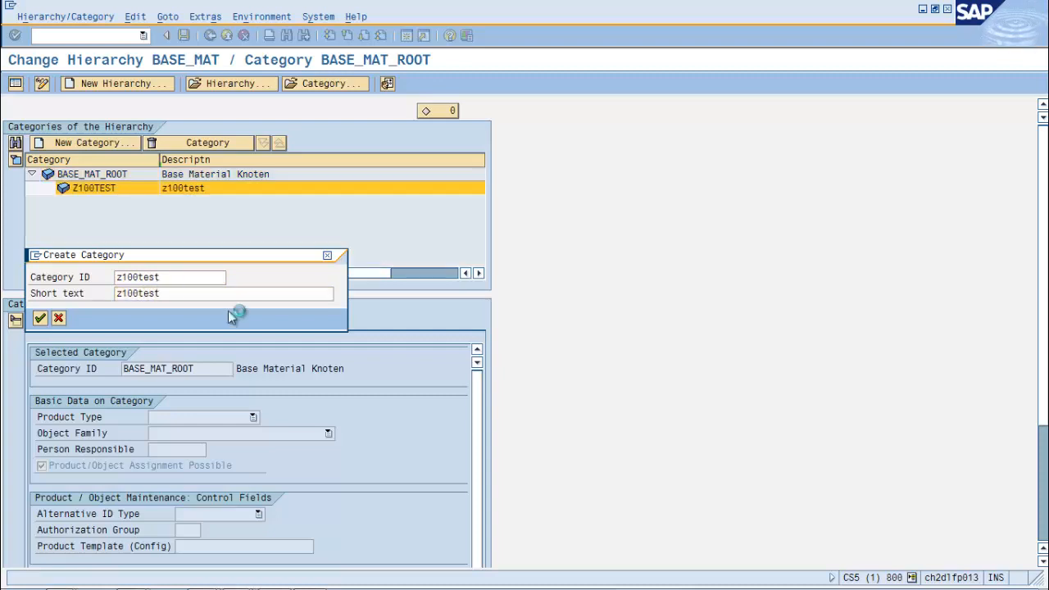
pyautogui.click(193, 420)
pyautogui.click(194, 432)
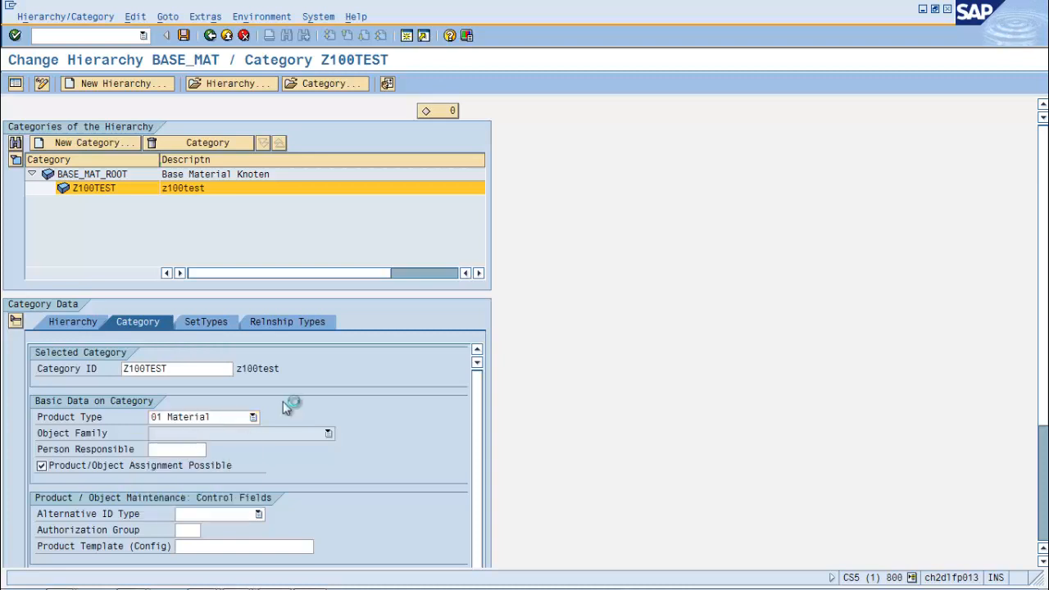
# Search the set types available for category Z100TEST for zset10 and look through the end of the list.
pyautogui.click(218, 324)
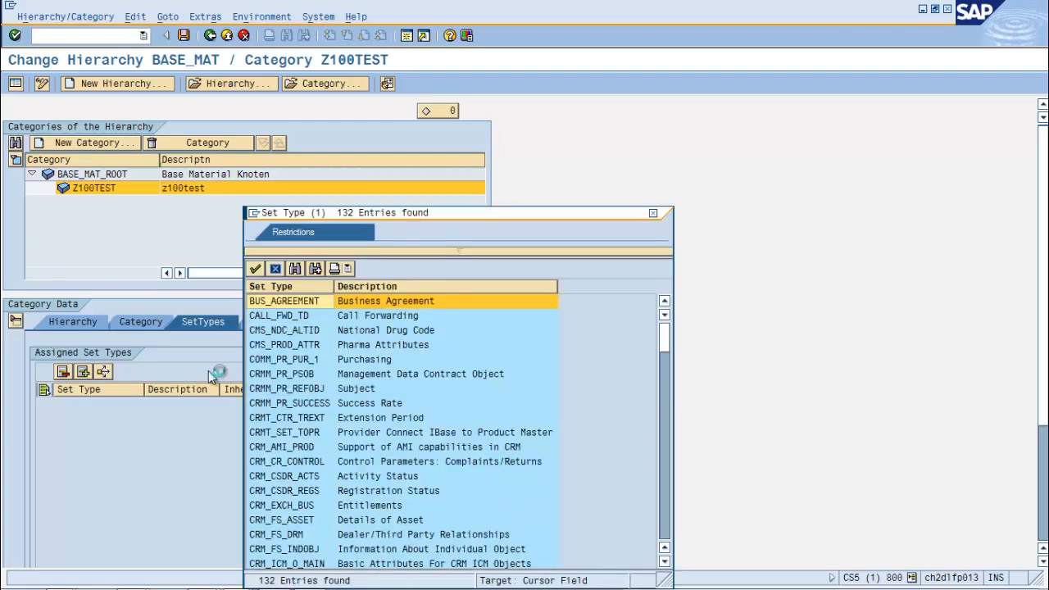
pyautogui.click(296, 269)
pyautogui.write('zs')
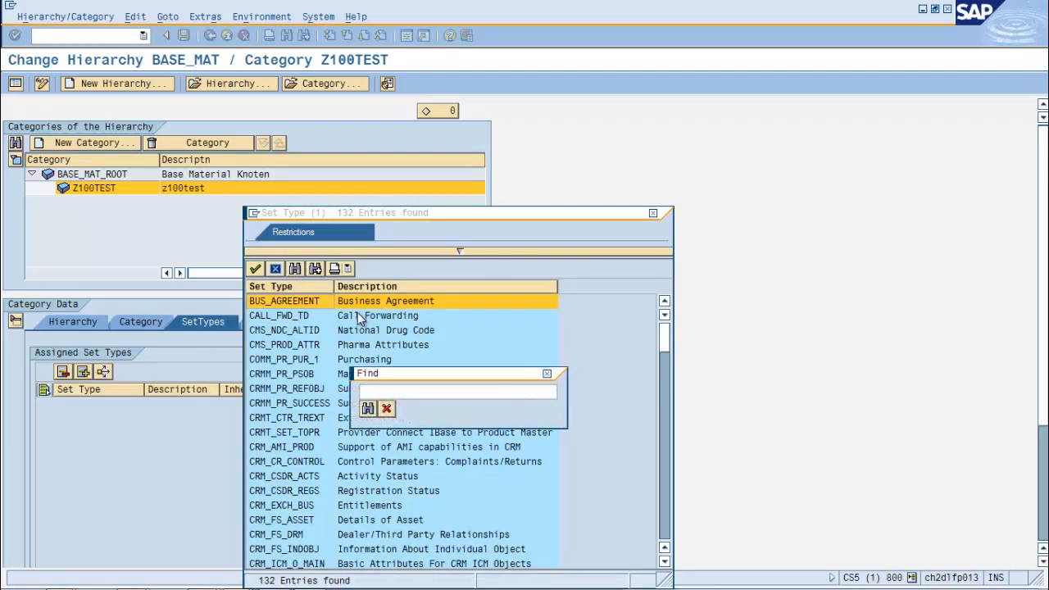
pyautogui.write('et10')
pyautogui.press('Return')
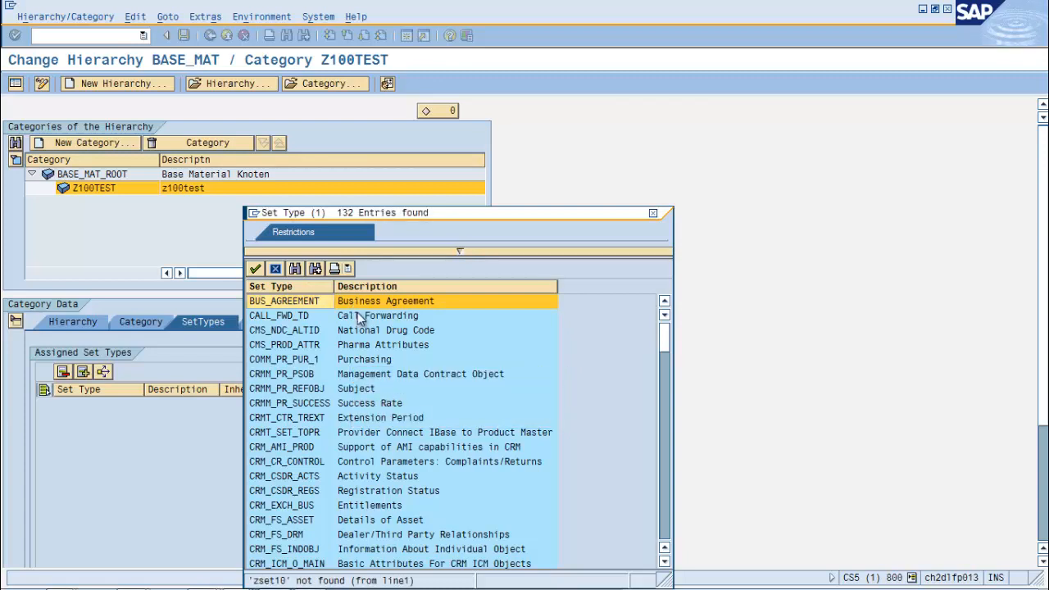
pyautogui.click(314, 269)
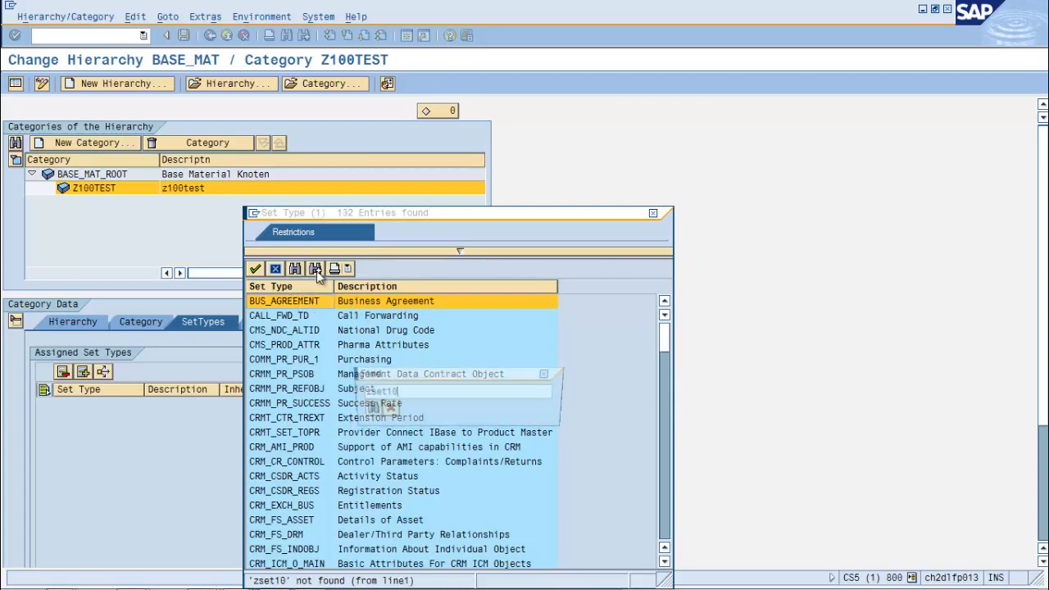
pyautogui.press('Return')
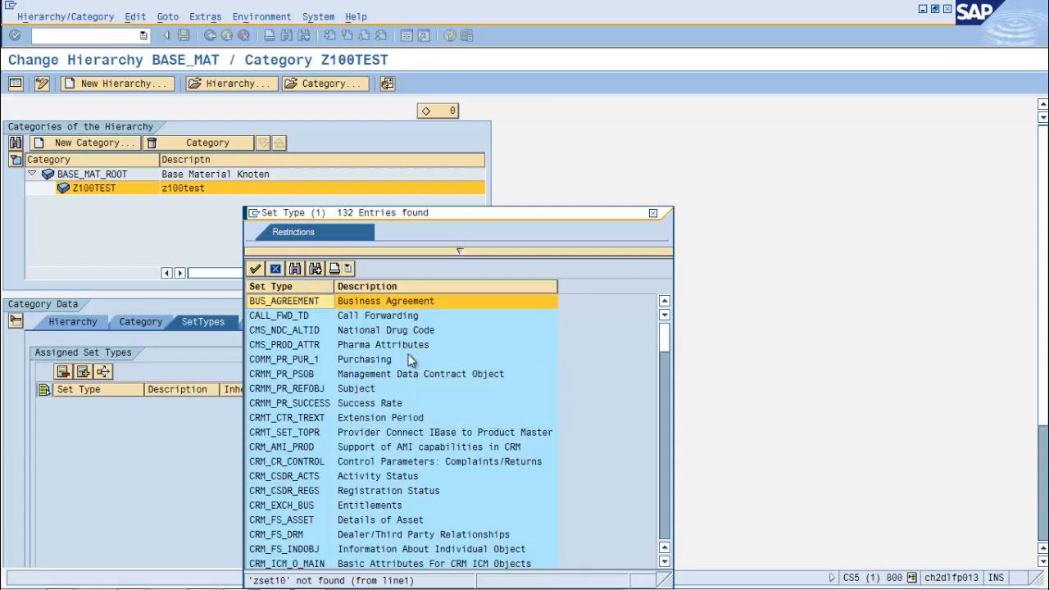
pyautogui.moveTo(665, 348); pyautogui.dragTo(665, 526)
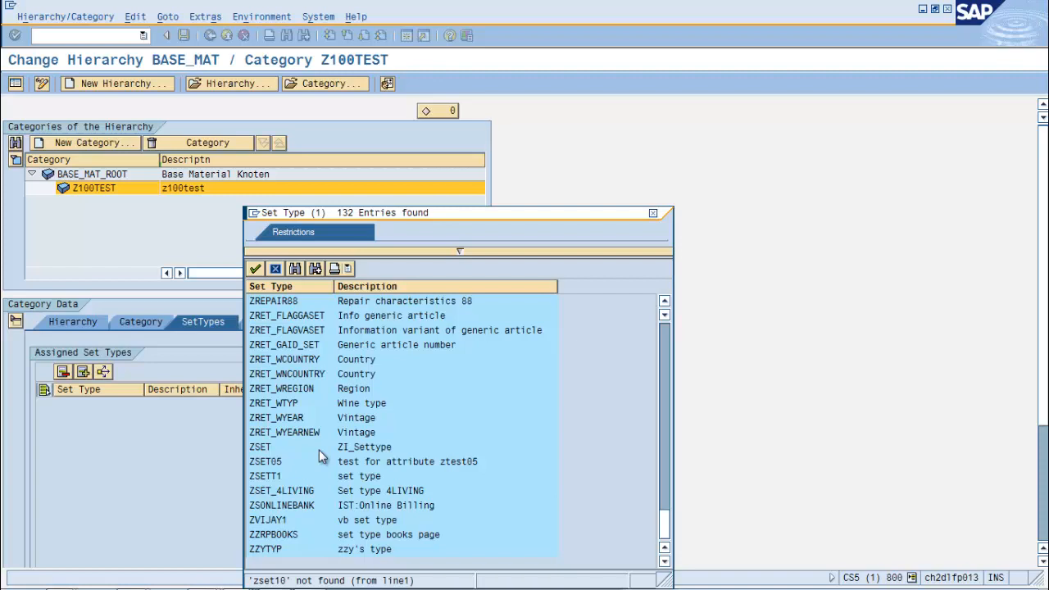
# Close the set type list and leave hierarchy maintenance, saving the changed hierarchy BASE_MAT.
pyautogui.click(653, 213)
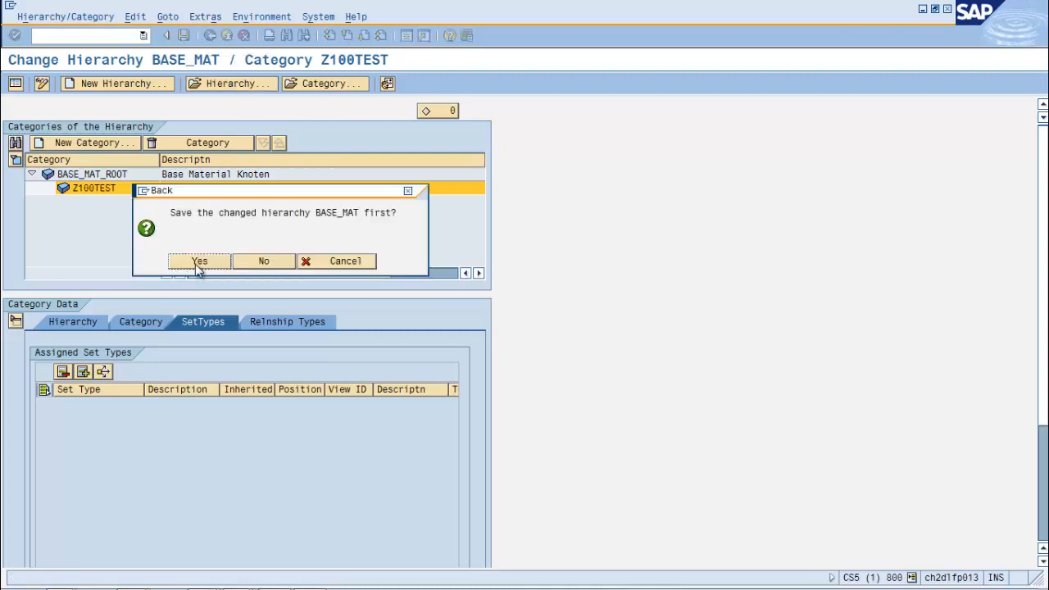
pyautogui.click(197, 267)
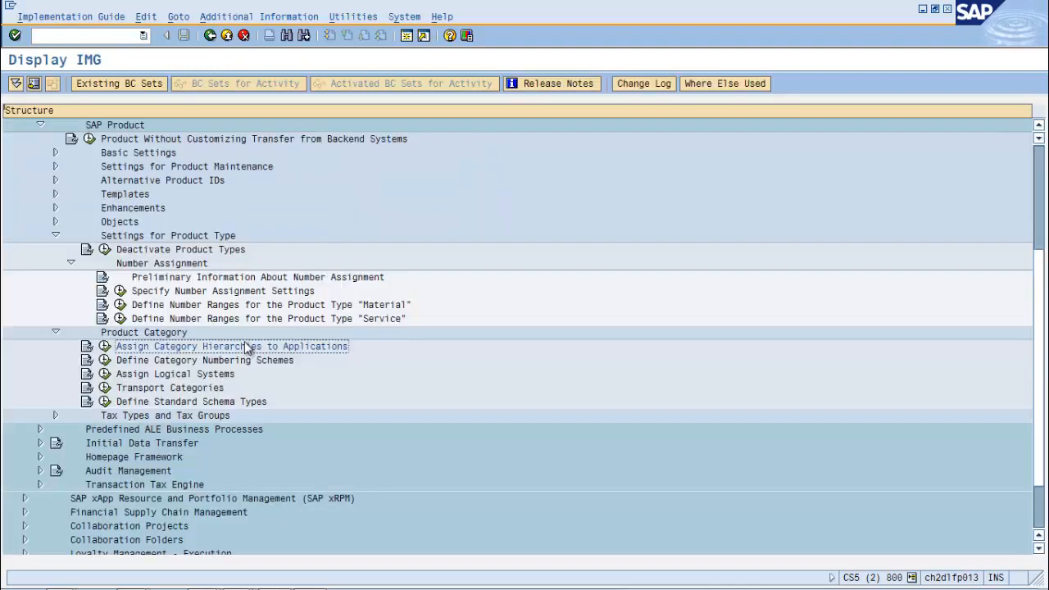
# Open number range group maintenance for the product type Material and start a new group with the text c100.
pyautogui.click(120, 306)
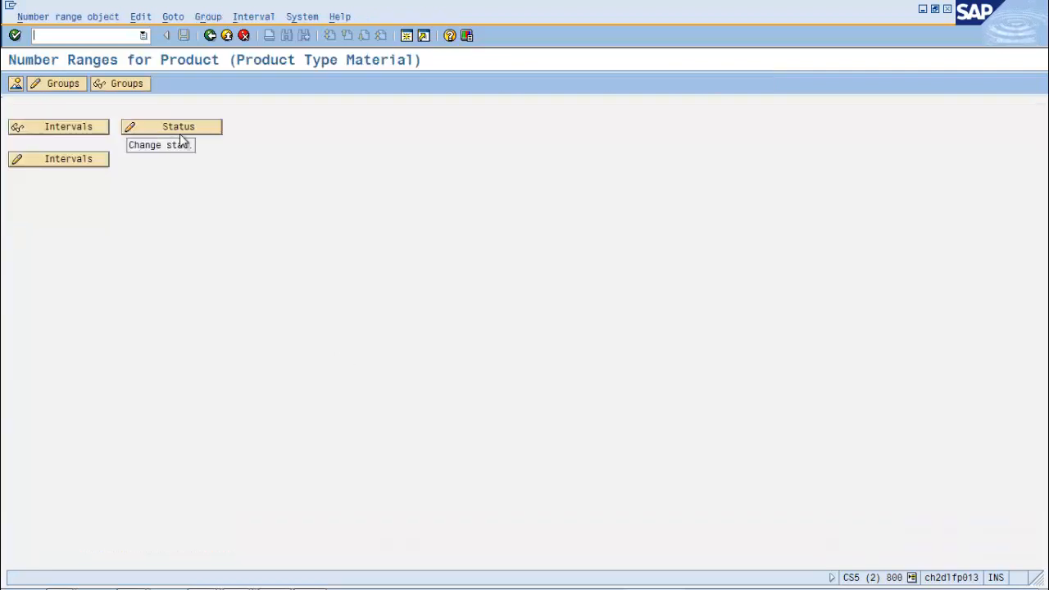
pyautogui.click(48, 84)
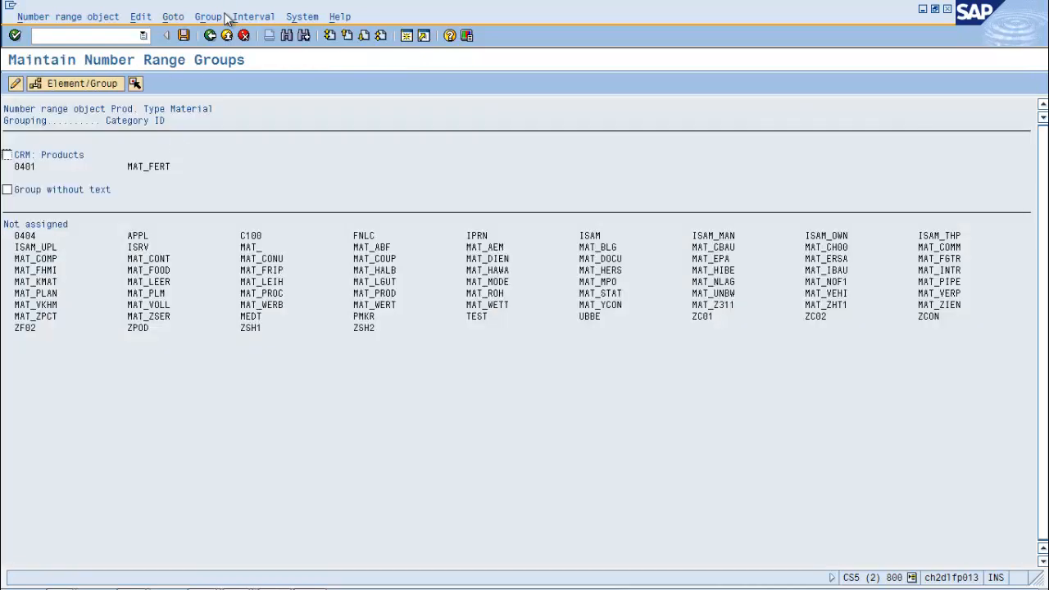
pyautogui.click(208, 16)
pyautogui.click(216, 33)
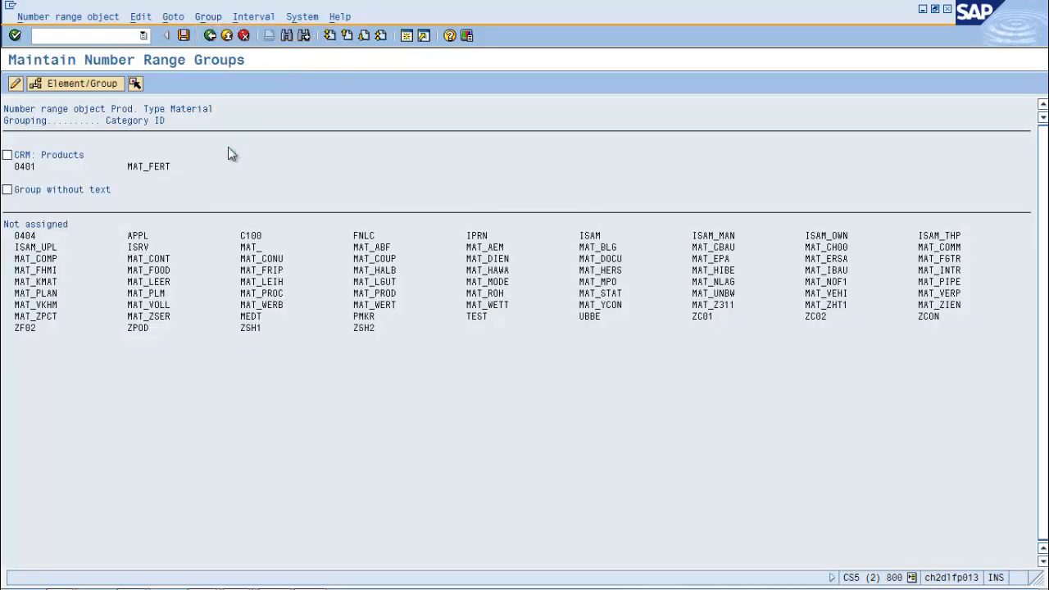
pyautogui.click(159, 155)
pyautogui.write('c100')
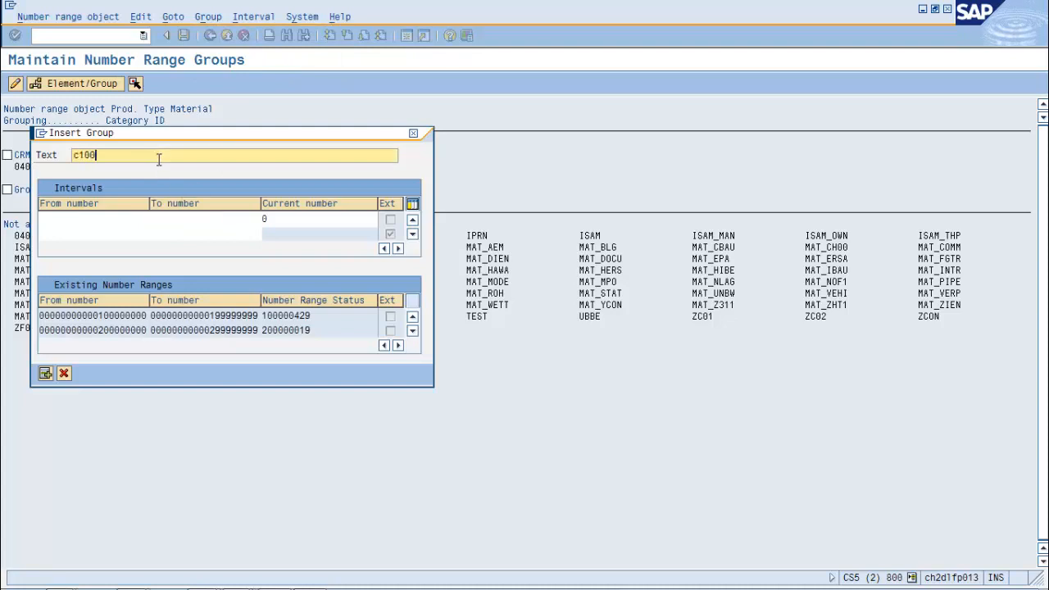
# Give group c100 a number interval from 1 to 2, insert the group and save the number range groups.
pyautogui.click(127, 218)
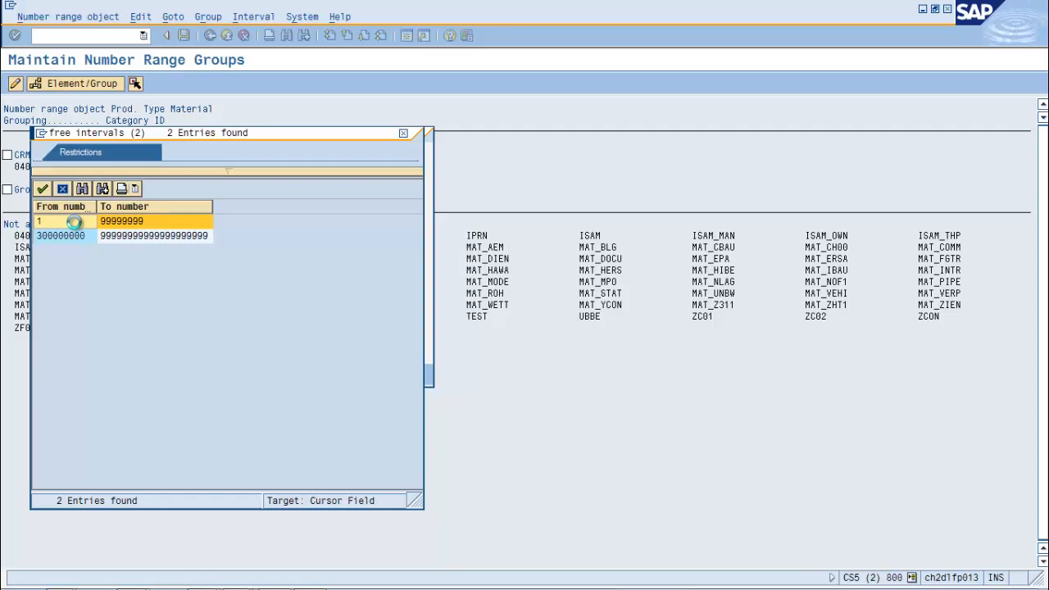
pyautogui.doubleClick(75, 222)
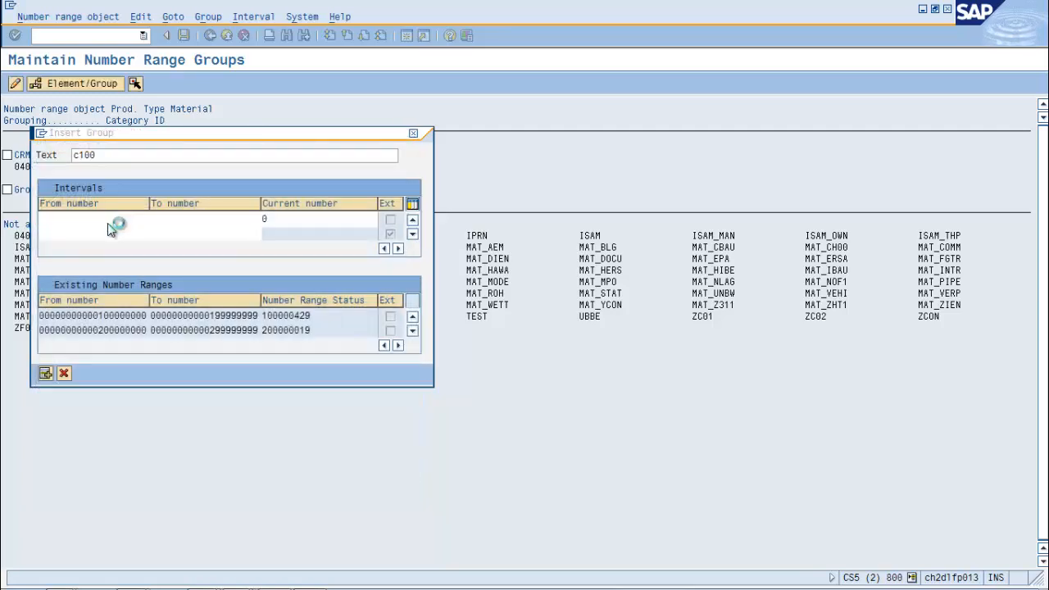
pyautogui.doubleClick(197, 219)
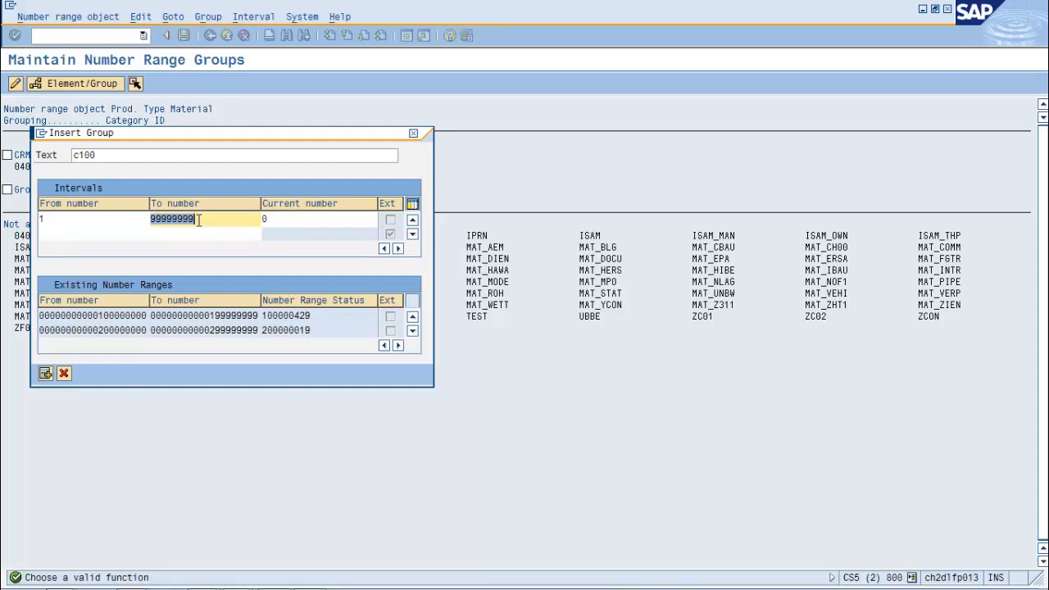
pyautogui.write('2')
pyautogui.press('Return')
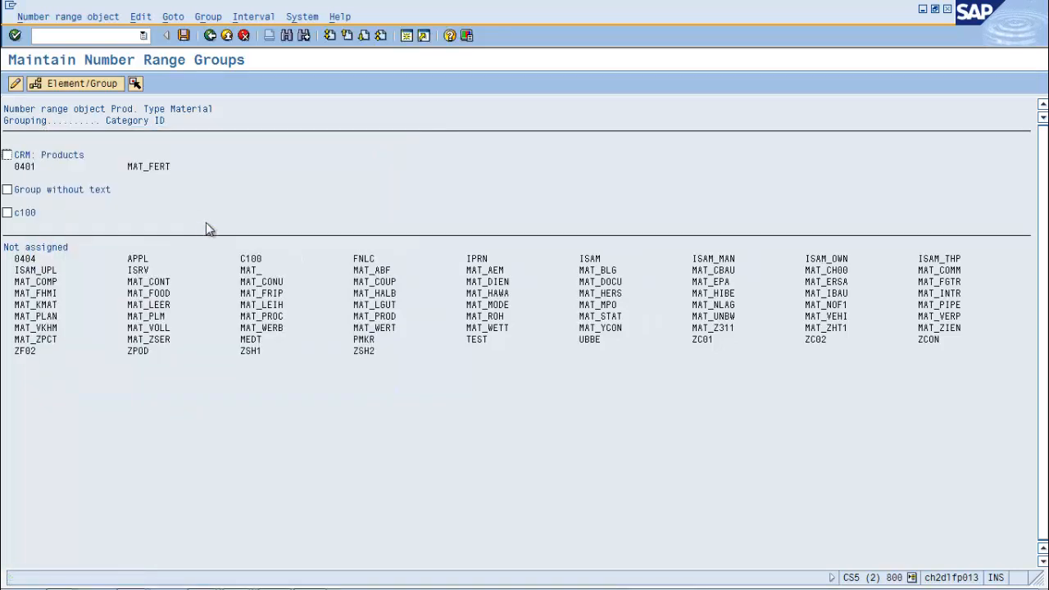
pyautogui.click(184, 35)
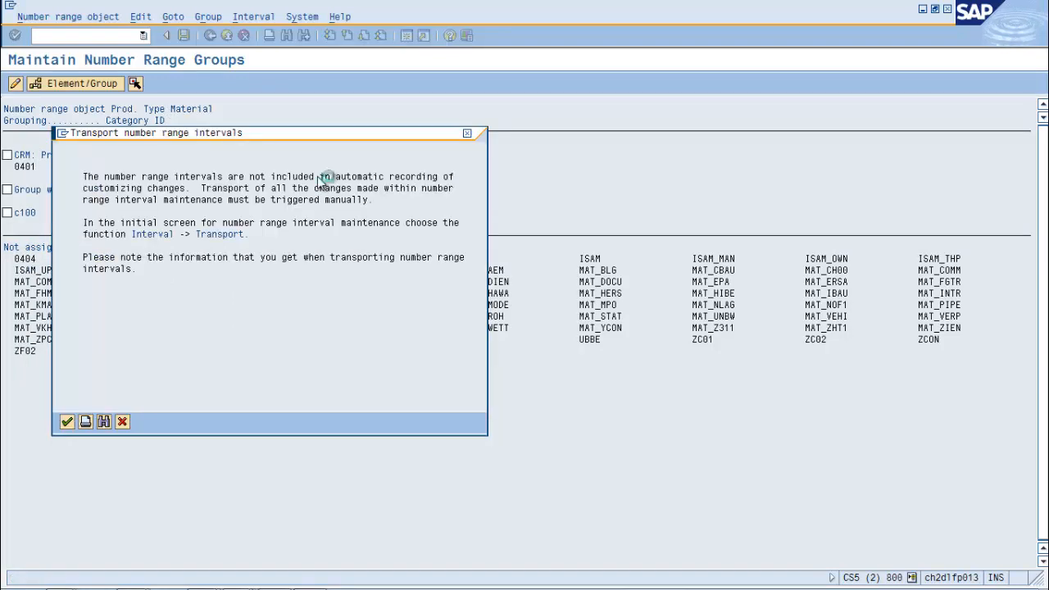
pyautogui.press('Return')
# Check the number interval of group c100, return to the number range groups and assign category C100 to the group.
pyautogui.click(7, 213)
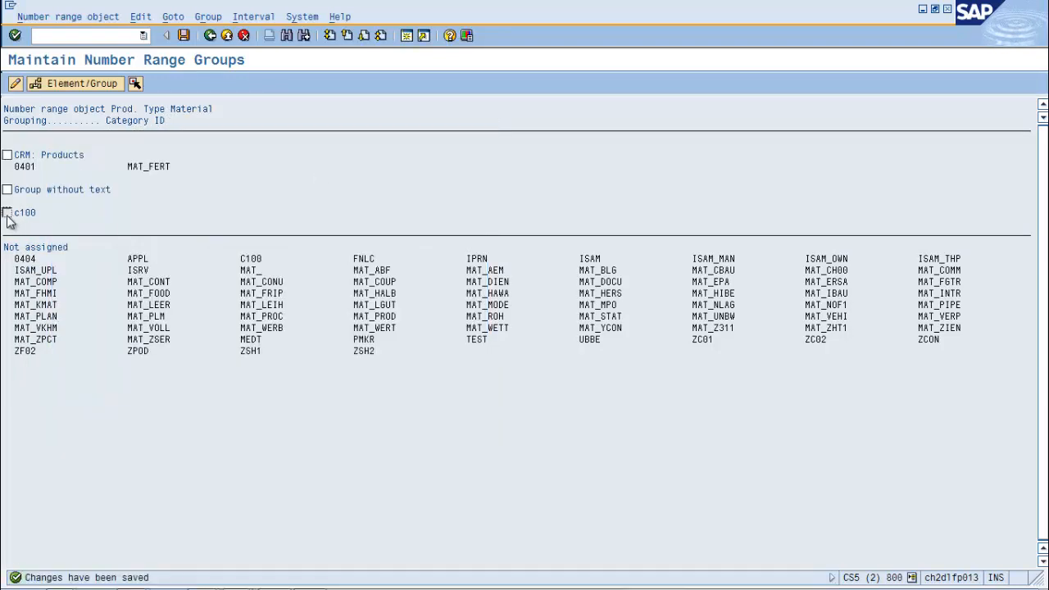
pyautogui.click(251, 17)
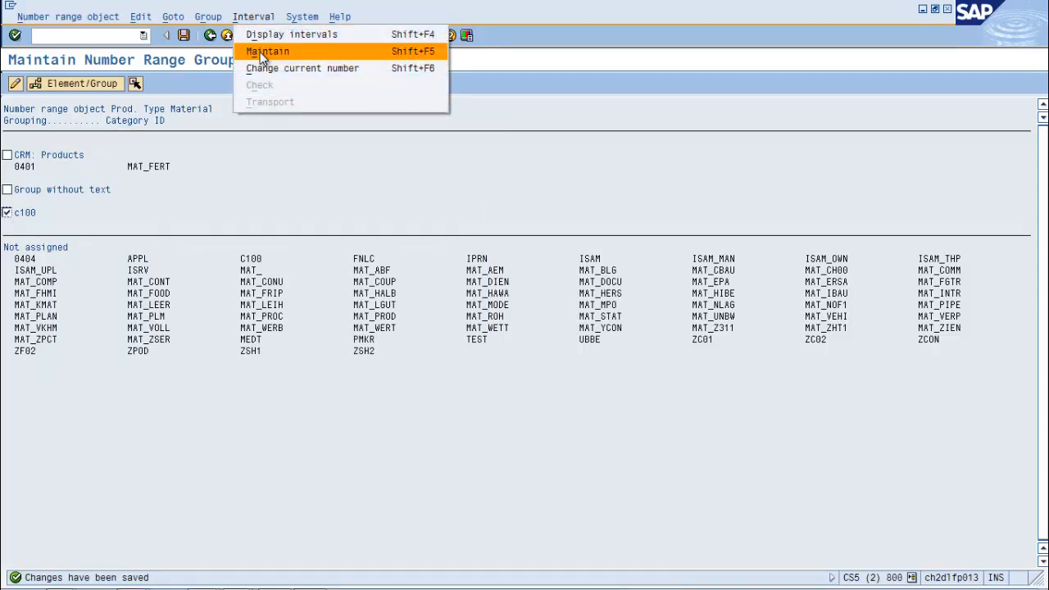
pyautogui.click(260, 51)
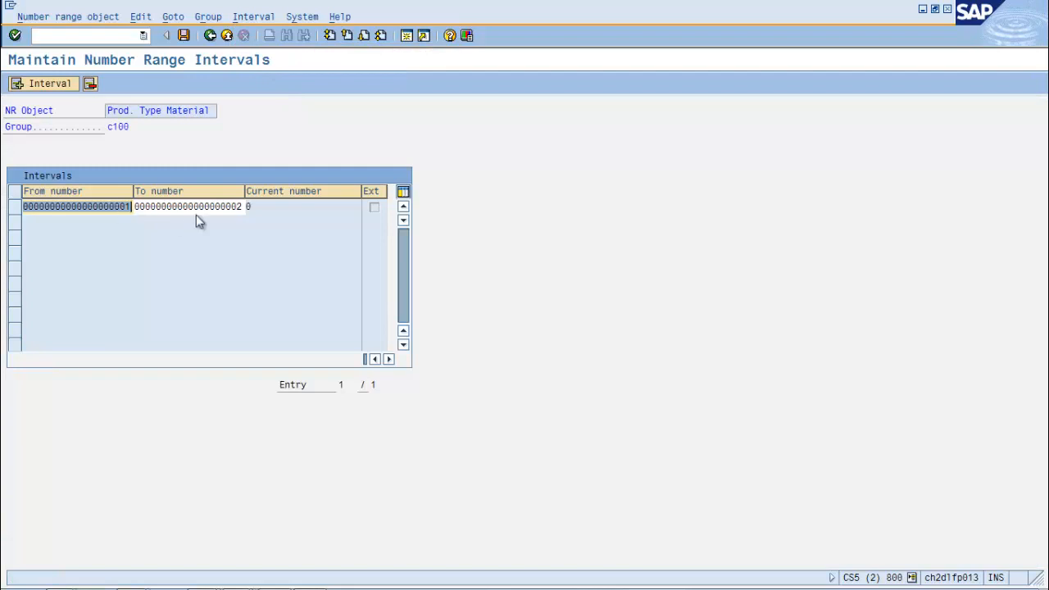
pyautogui.click(210, 35)
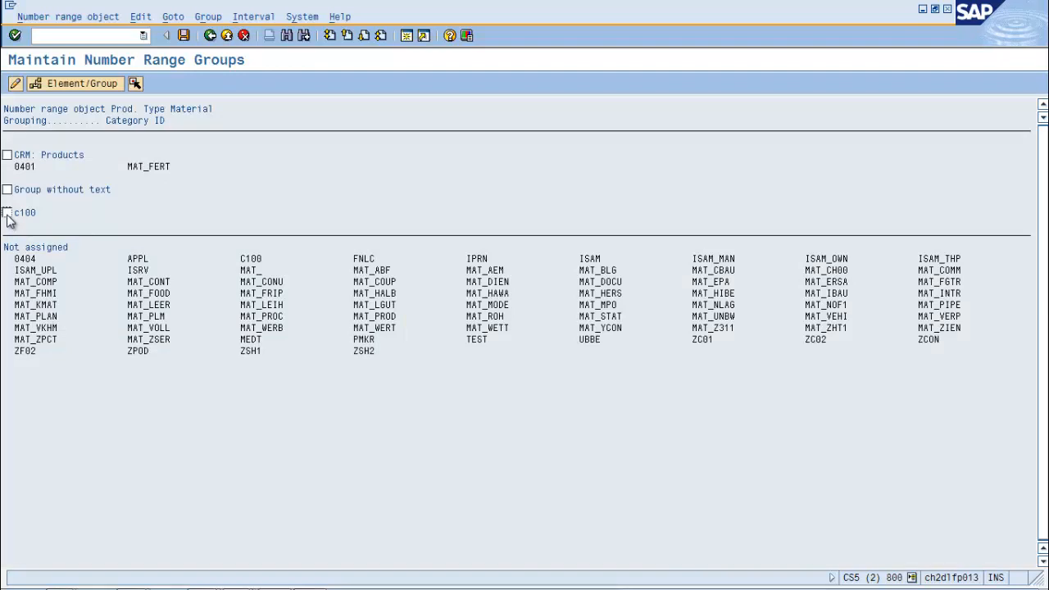
pyautogui.click(7, 213)
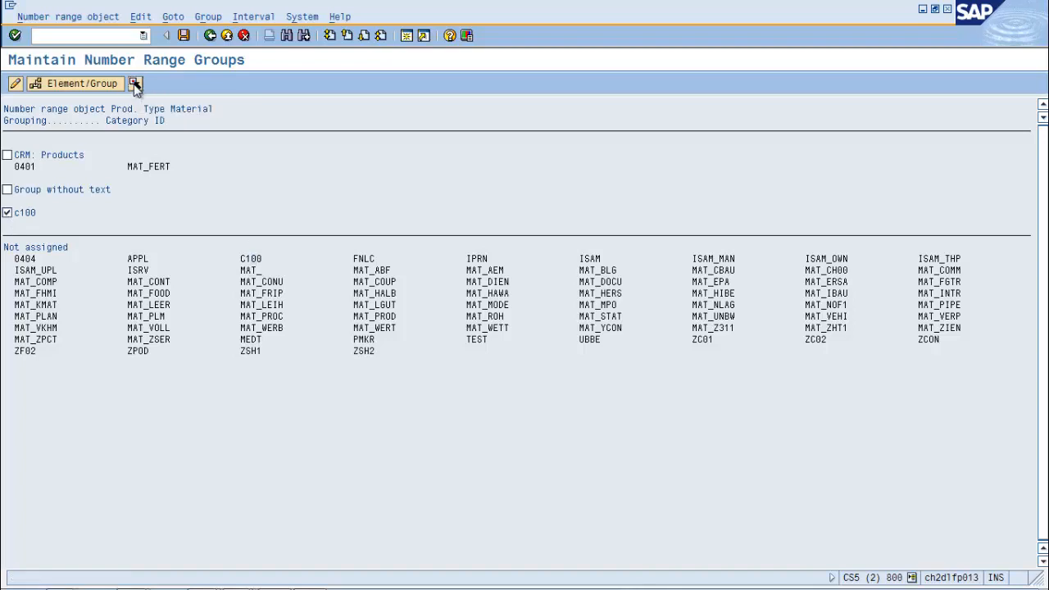
pyautogui.click(62, 85)
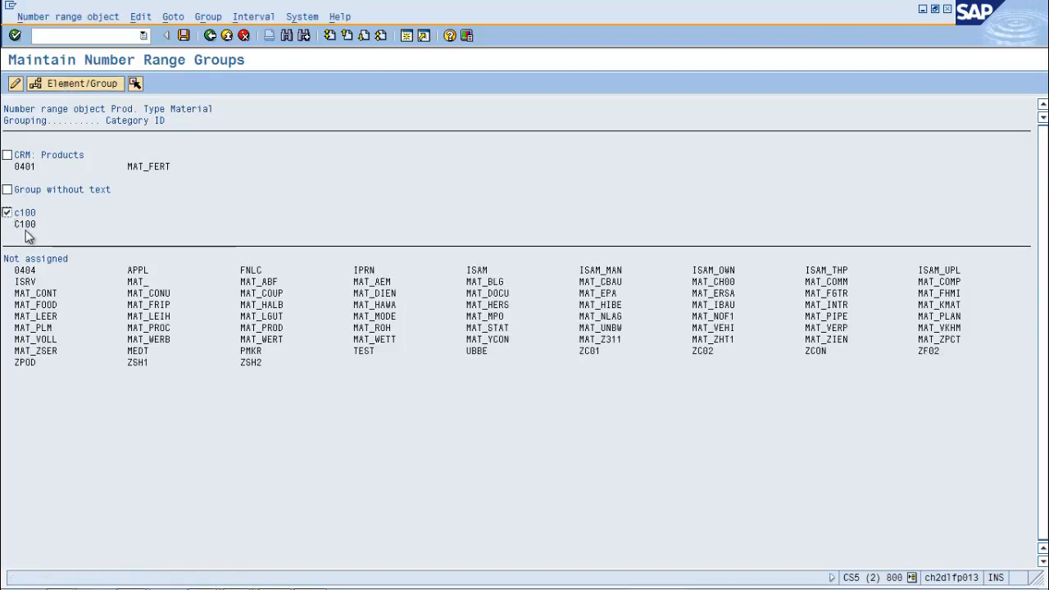
# Open the product maintenance transaction COMMPR01 in a new session.
pyautogui.click(53, 38)
pyautogui.write('/oco')
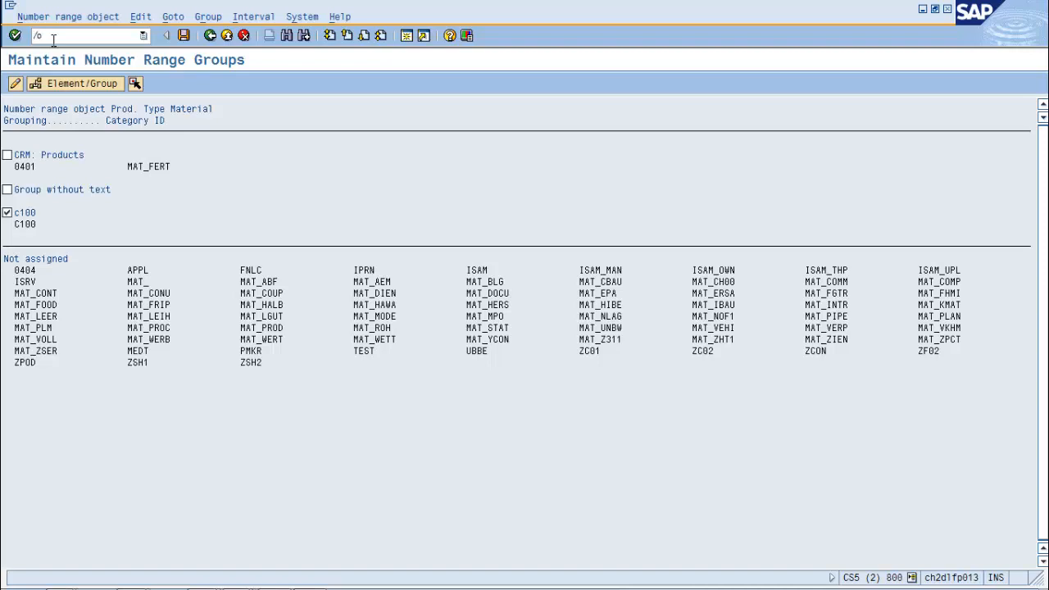
pyautogui.write('mmpr01')
pyautogui.press('Return')
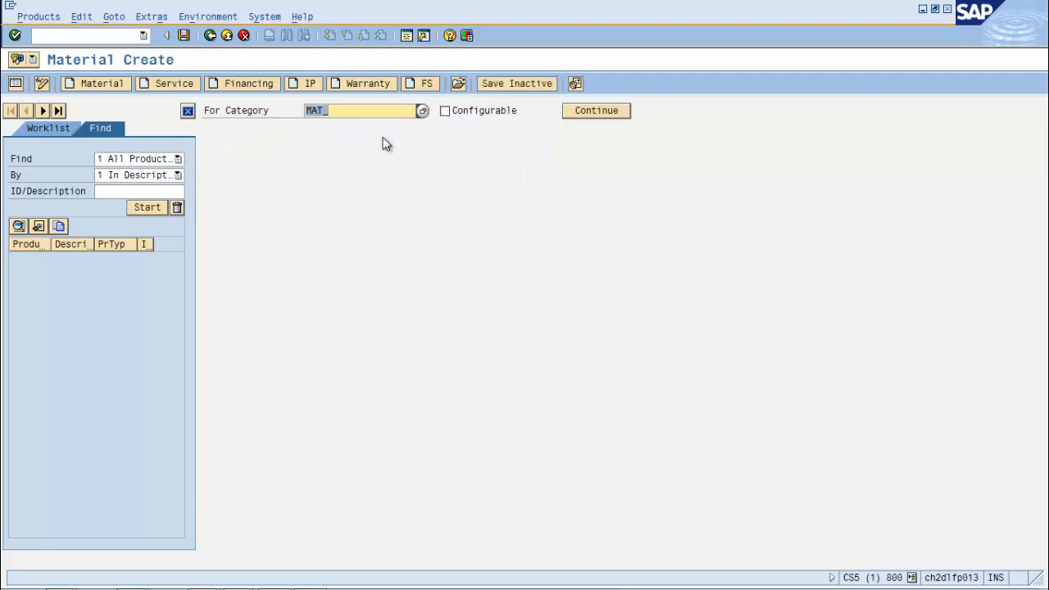
# Start a new material for category C100 and give it the description "my first product".
pyautogui.write('cr')
pyautogui.press('BackSpace')
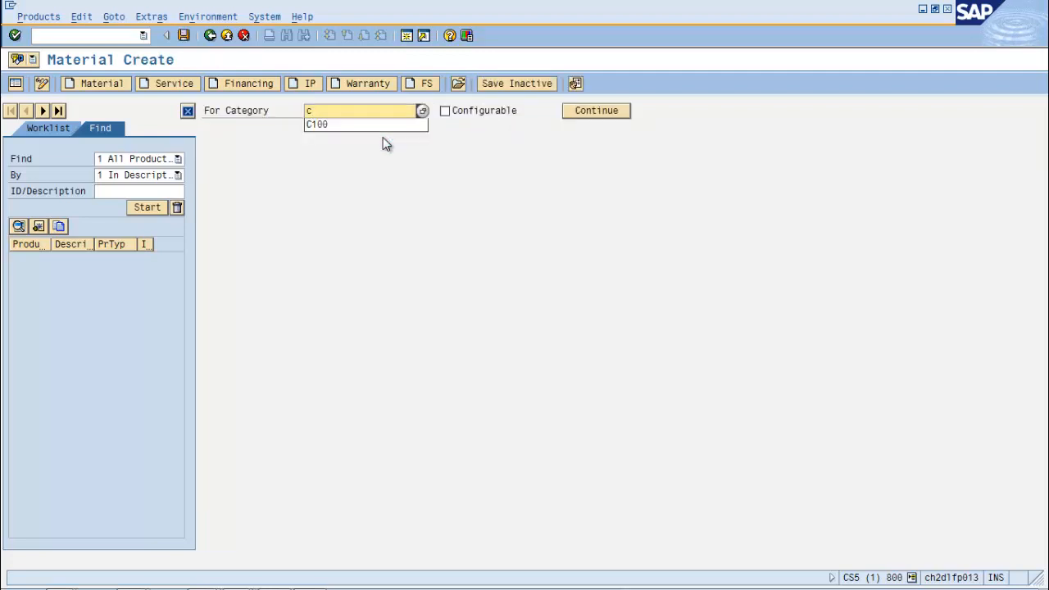
pyautogui.press('Return')
pyautogui.click(616, 115)
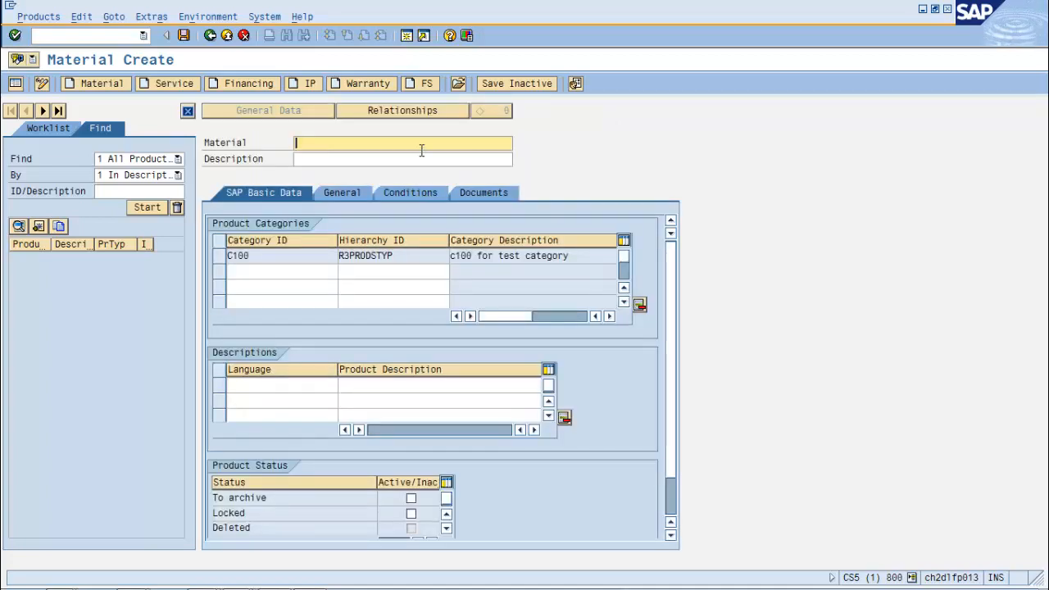
pyautogui.click(401, 159)
pyautogui.write('my ')
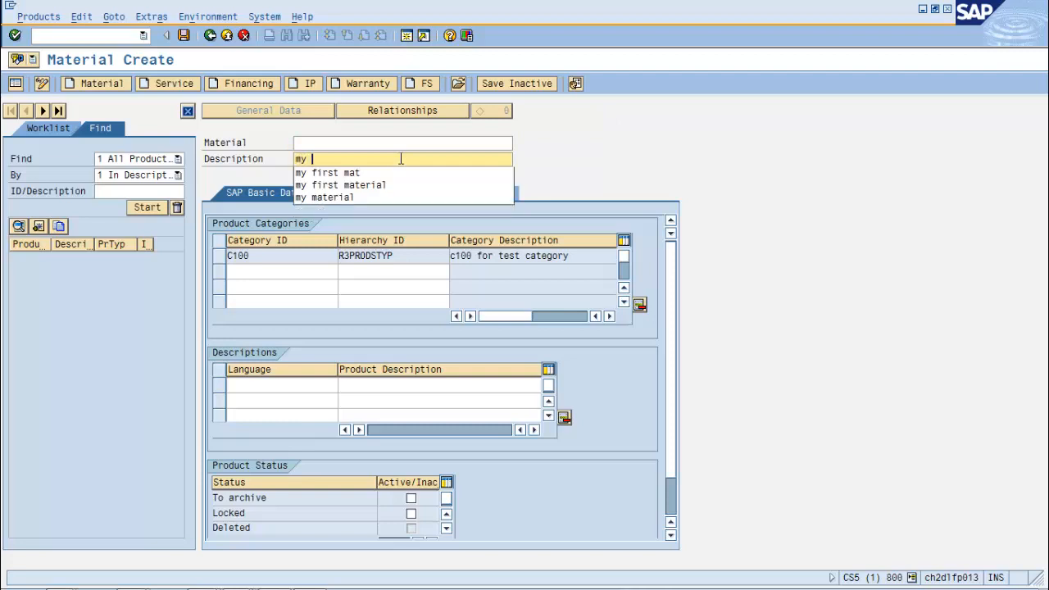
pyautogui.write('first product')
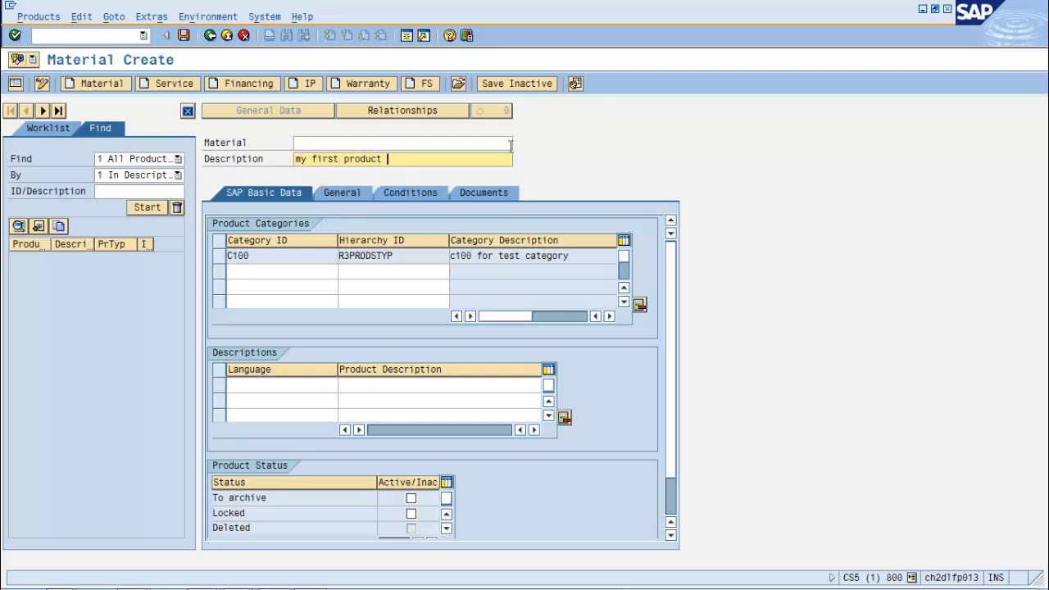
pyautogui.press('Return')
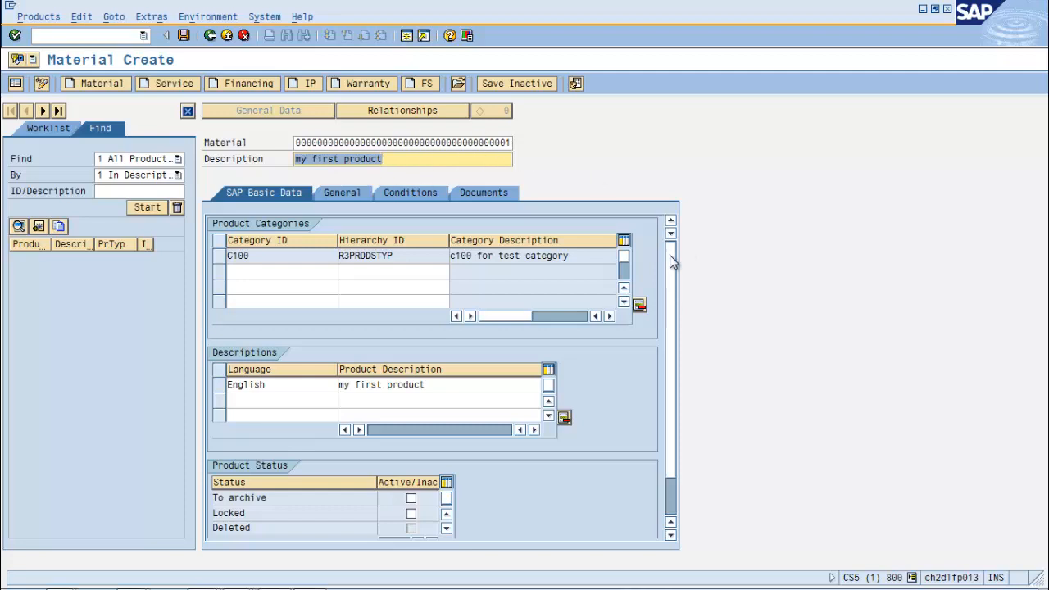
# Try own data for my first set type with 3 as the second attribute's first value, and delete the own data again.
pyautogui.moveTo(670, 255)
pyautogui.mouseDown()
pyautogui.moveTo(675, 319)
pyautogui.moveTo(673, 273)
pyautogui.mouseUp()
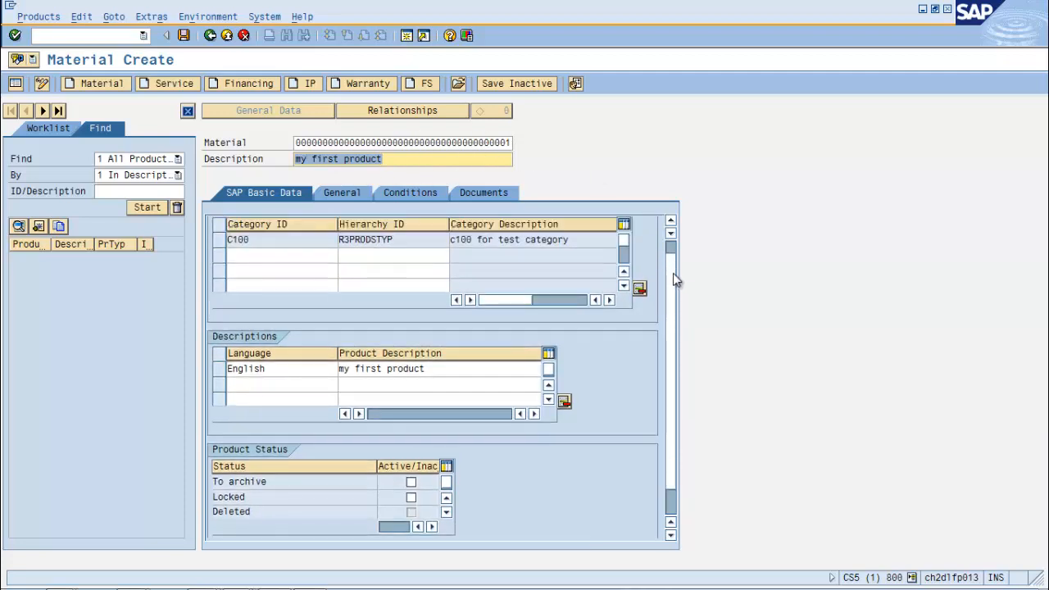
pyautogui.click(341, 203)
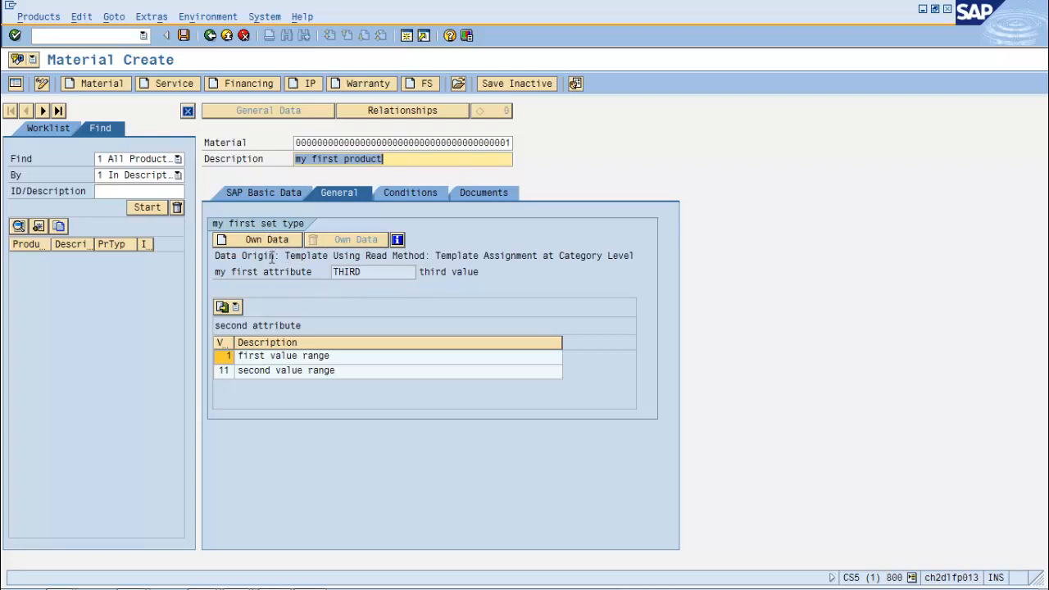
pyautogui.click(254, 240)
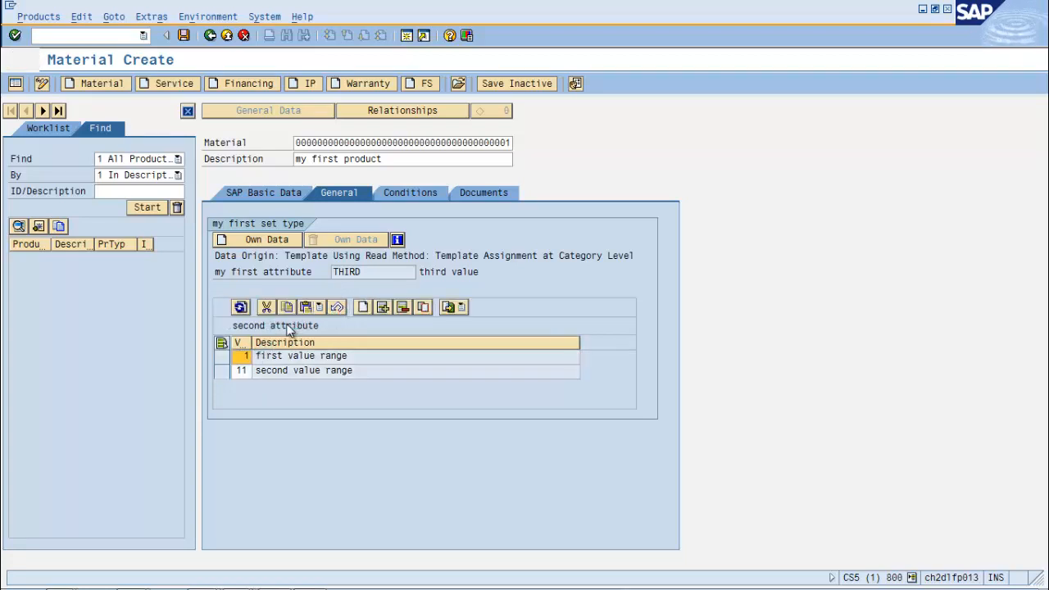
pyautogui.click(379, 273)
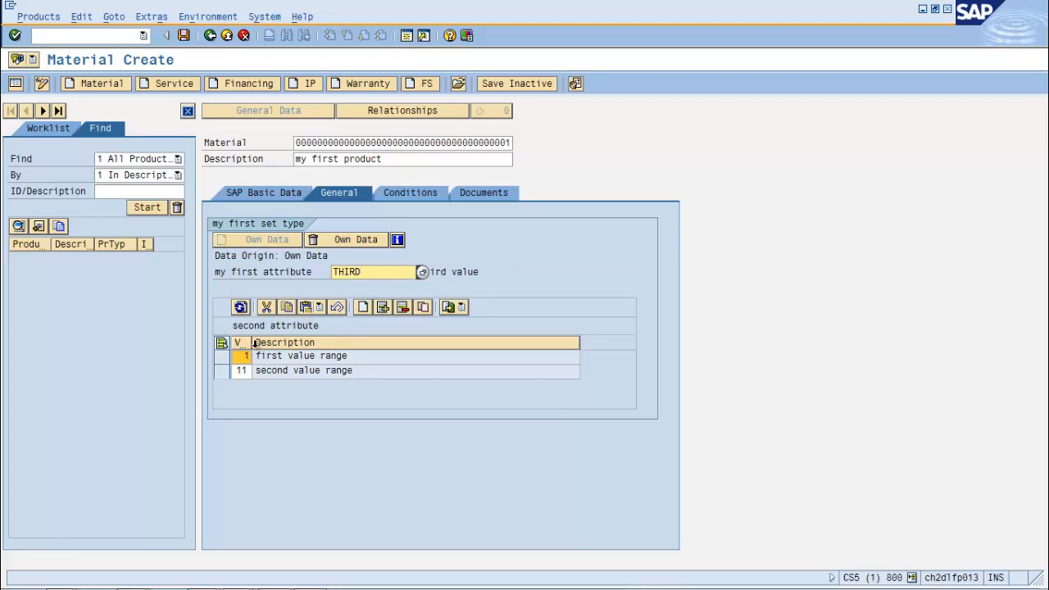
pyautogui.click(245, 358)
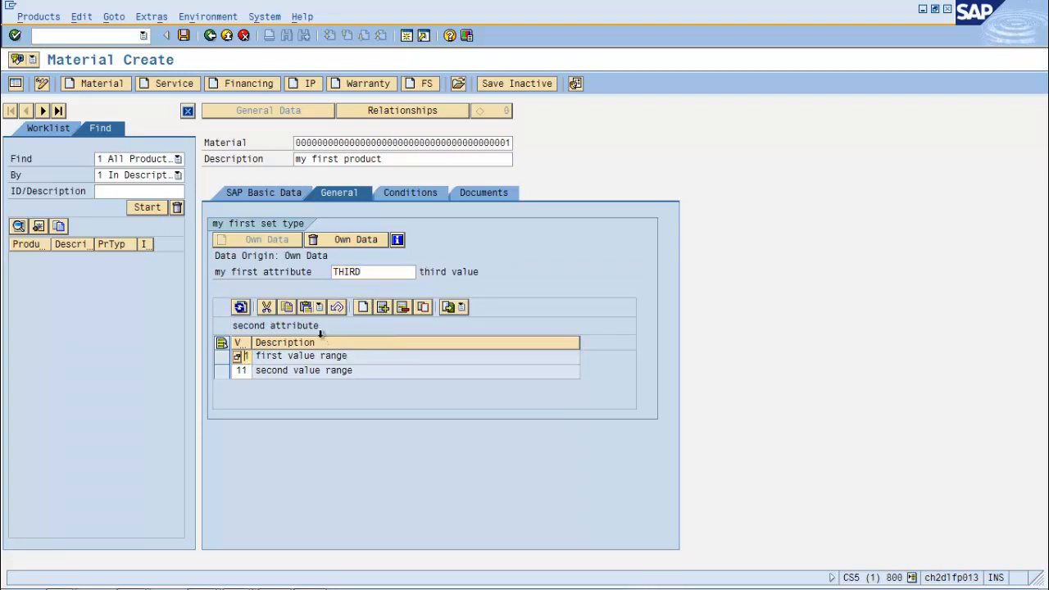
pyautogui.write('3')
pyautogui.press('Return')
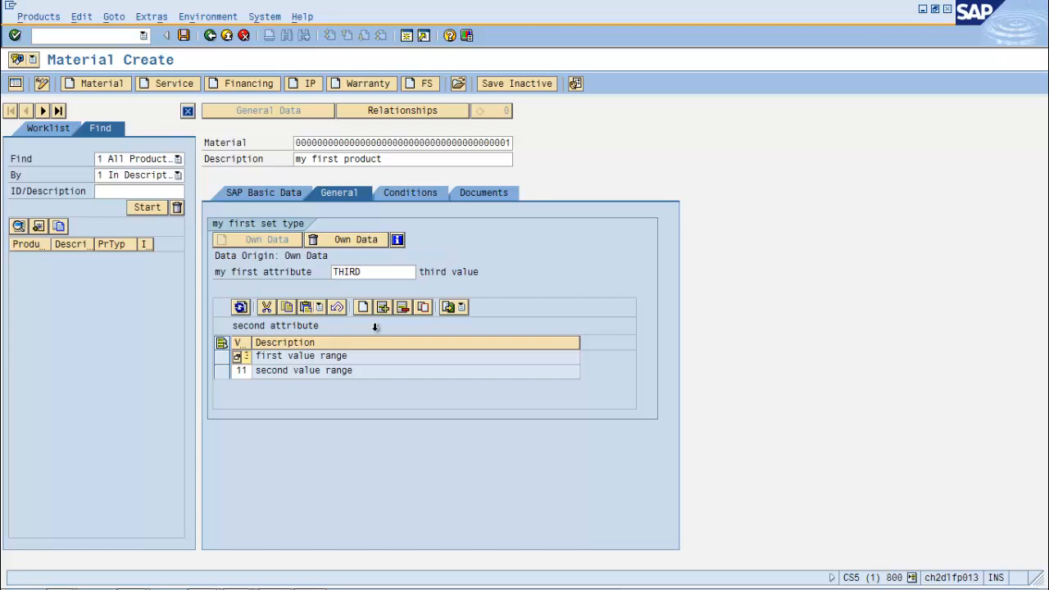
pyautogui.click(332, 245)
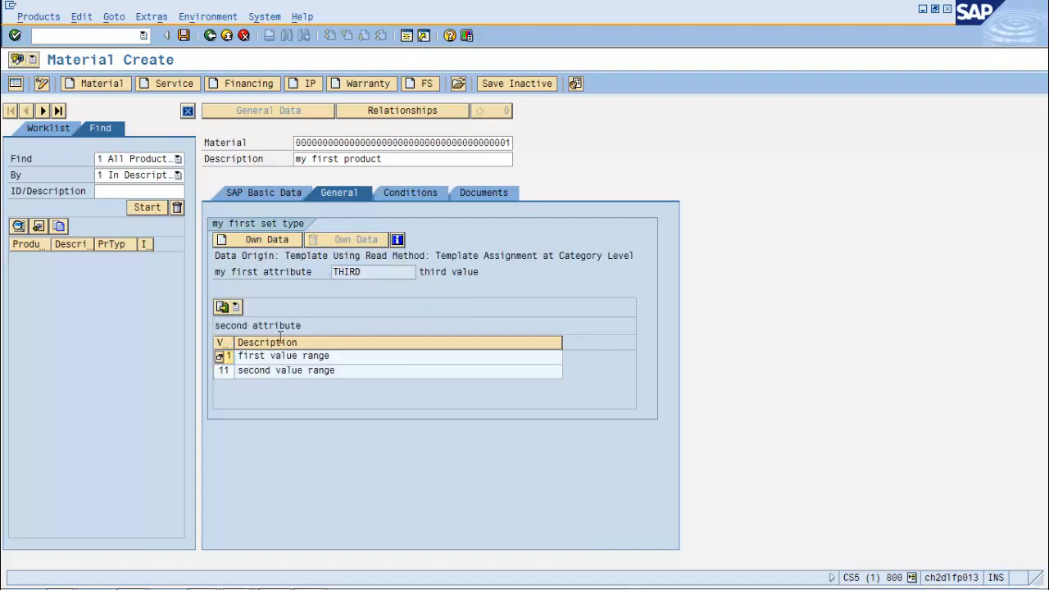
# Save the new material.
pyautogui.click(185, 36)
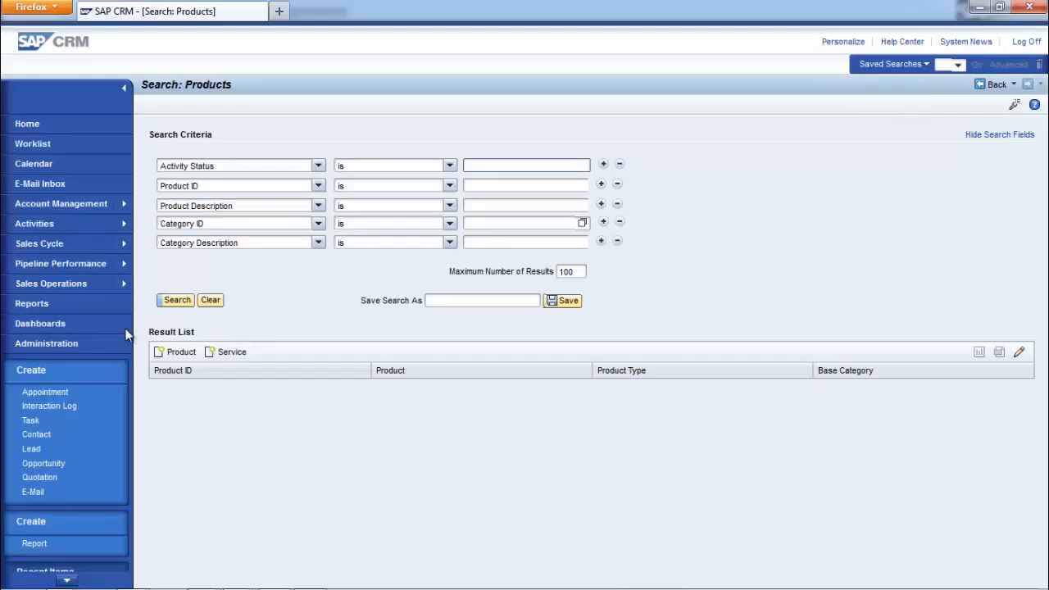
# Switch to the SAP CRM web interface, open the product search under Sales Operations and start a new product.
pyautogui.click(84, 286)
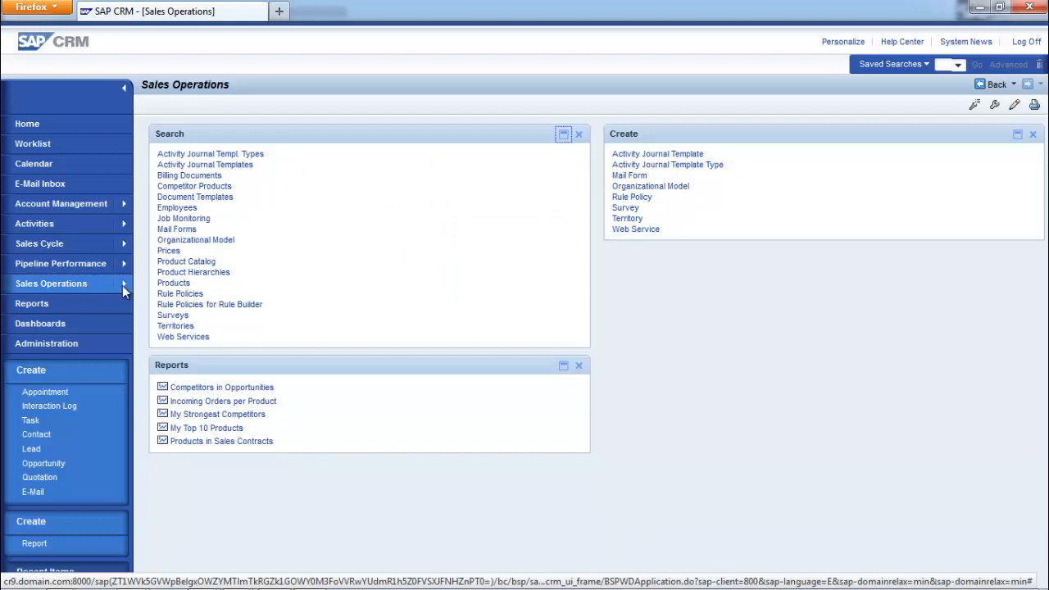
pyautogui.moveTo(123, 286)
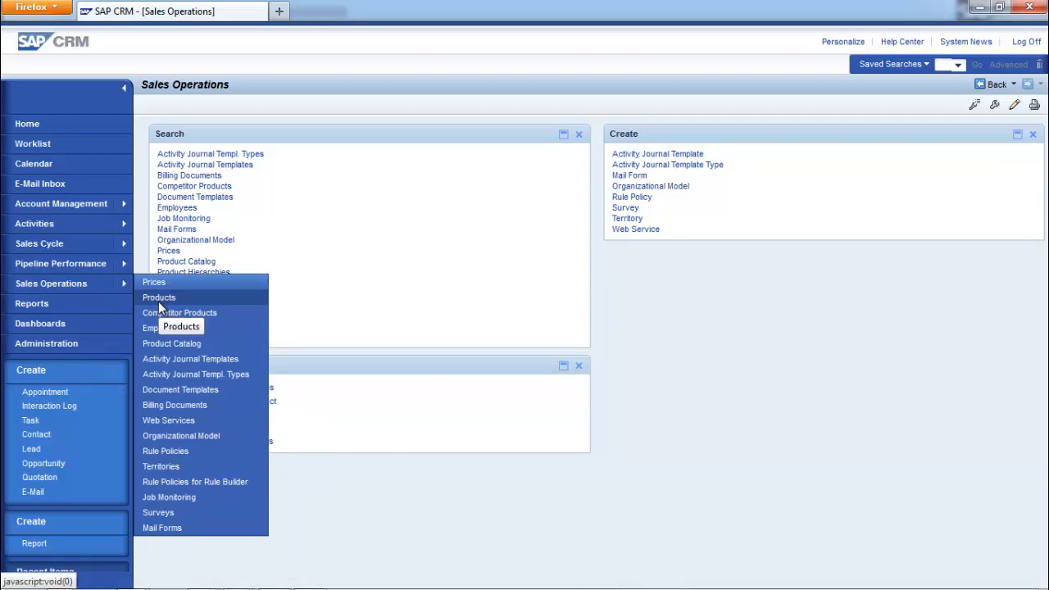
pyautogui.click(159, 299)
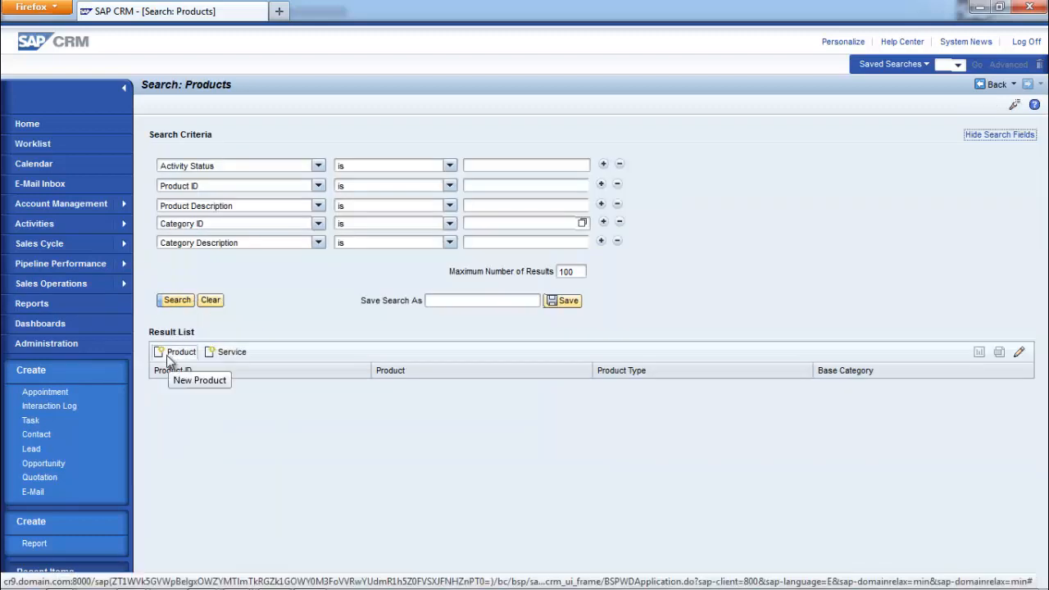
pyautogui.click(167, 355)
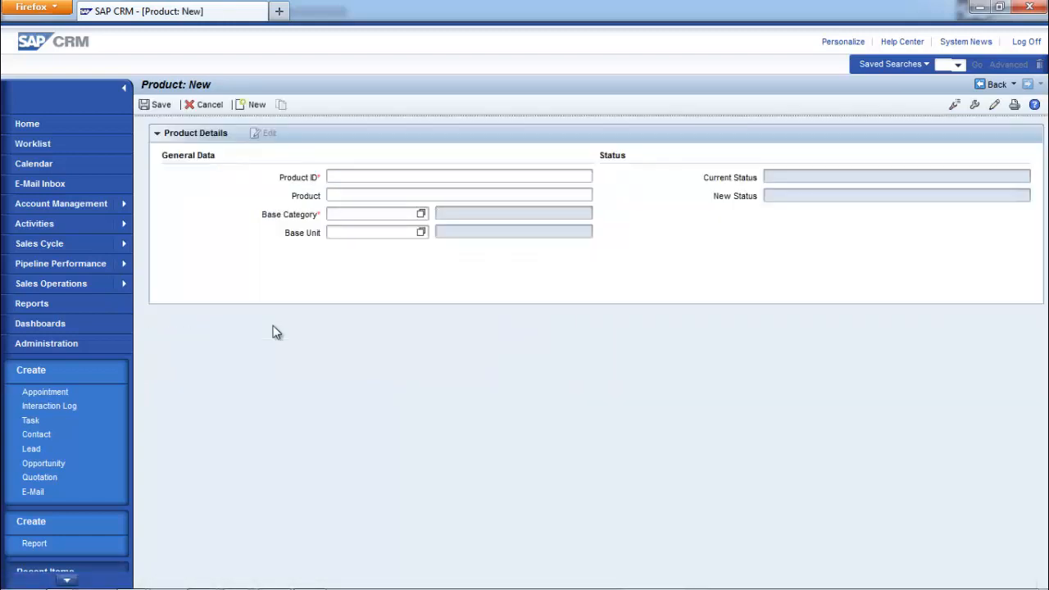
# Enter "my second product" as the product description with base category C100, and save the product.
pyautogui.click(398, 194)
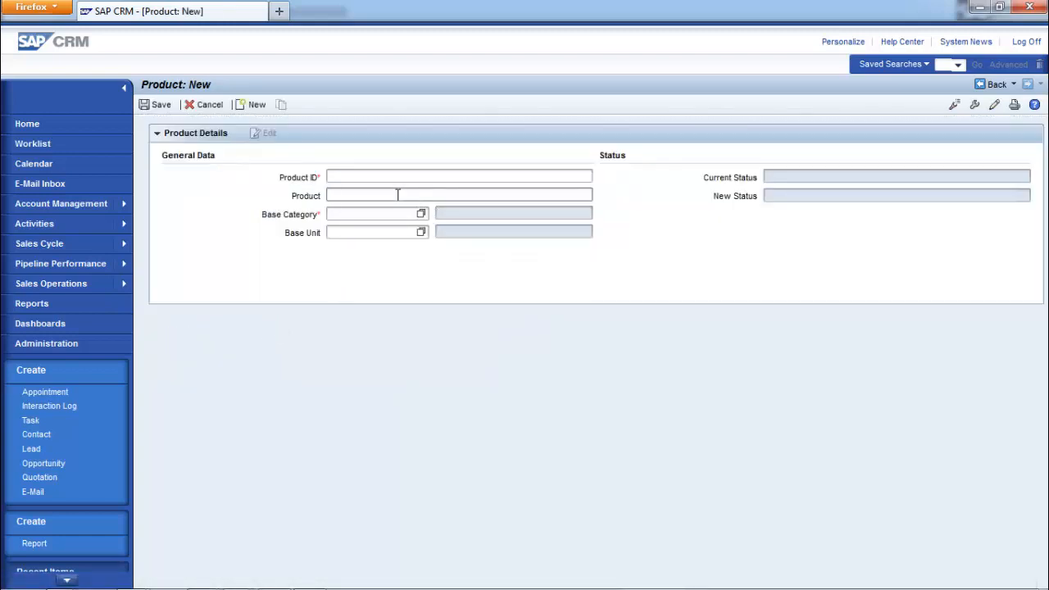
pyautogui.write('my second product')
pyautogui.click(390, 215)
pyautogui.write('c')
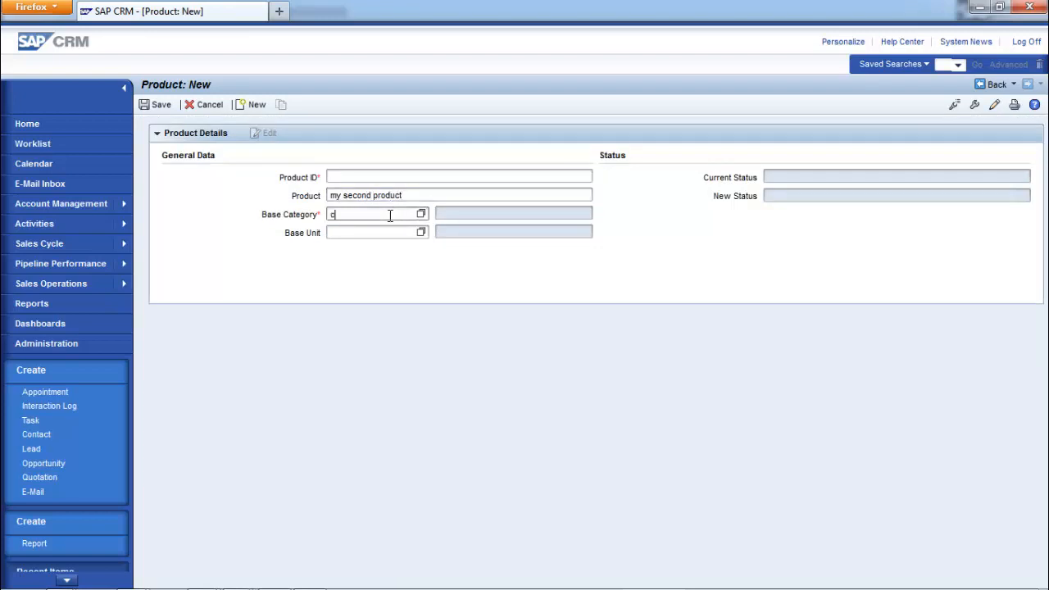
pyautogui.write('100')
pyautogui.press('BackSpace')
pyautogui.write('0')
pyautogui.click(387, 226)
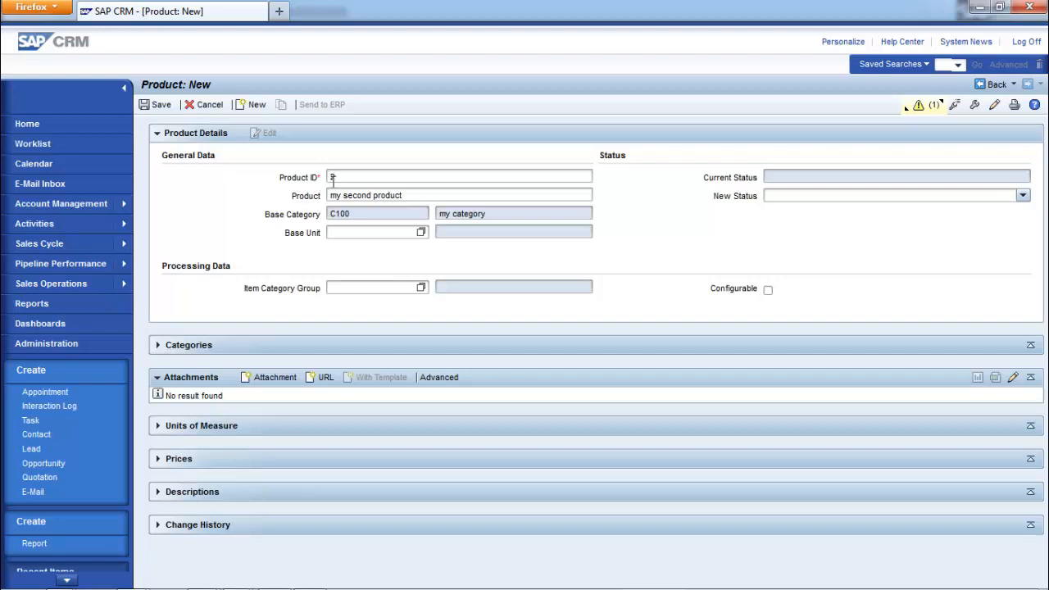
pyautogui.click(154, 109)
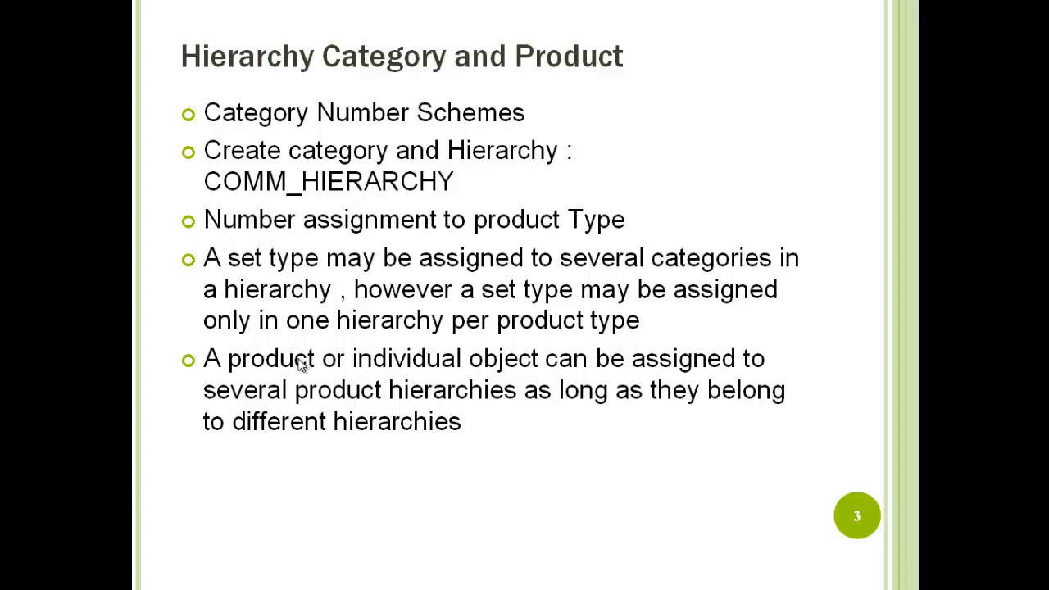
# Switch to the CRM system's SAP Easy Access screen and open the Data Browser with transaction SE16.
pyautogui.click(966, 93)
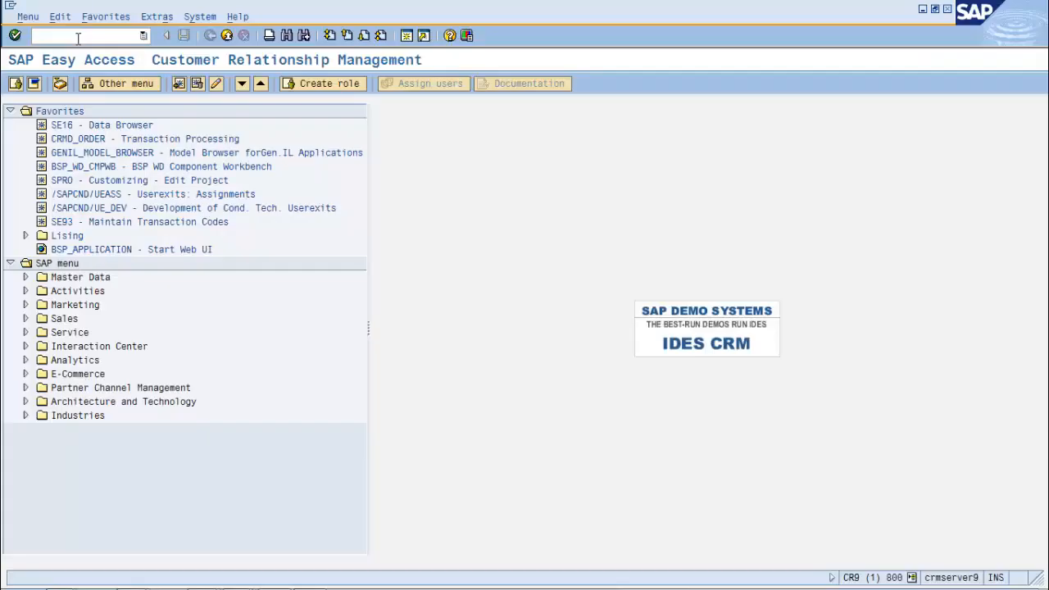
pyautogui.write('s')
pyautogui.write('e16')
pyautogui.press('Return')
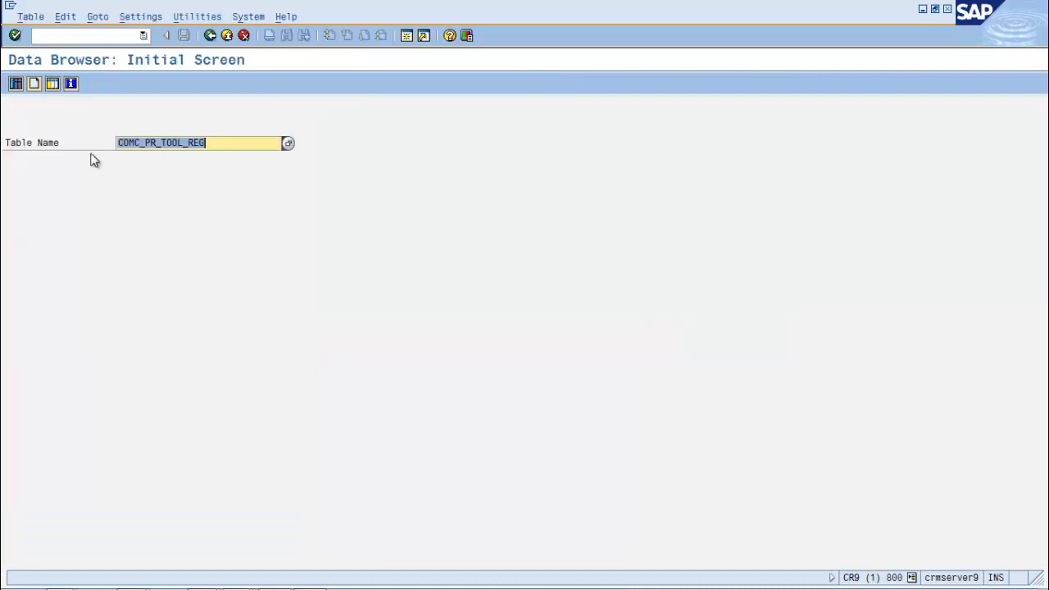
# Display all entries of table COMC_PR_TOOL_REG and select the COM_PRODUCT_DELETE_SINGLE entry that has no execution date.
pyautogui.click(231, 144)
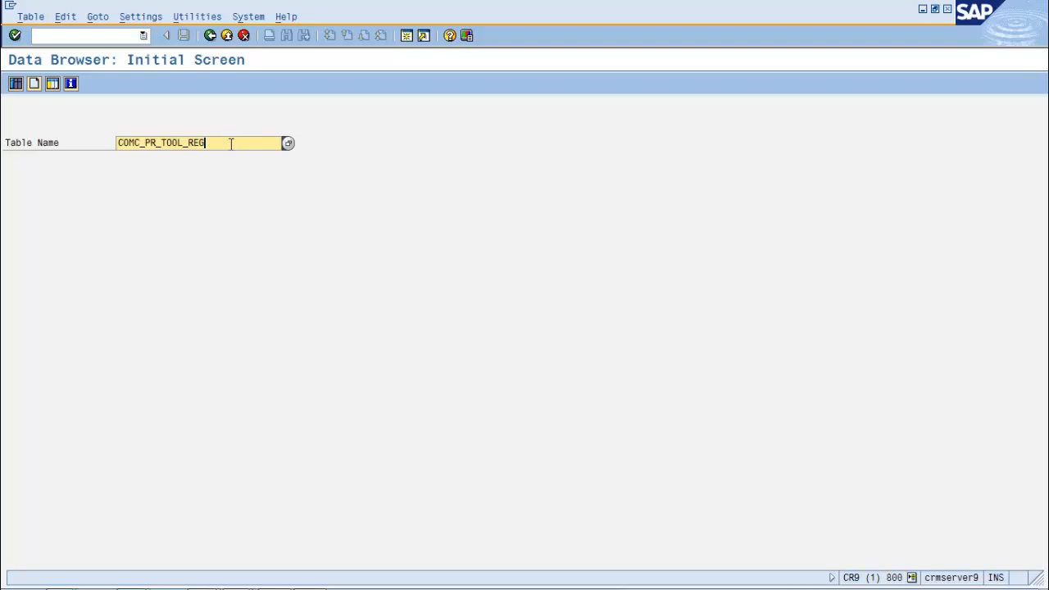
pyautogui.press('Return')
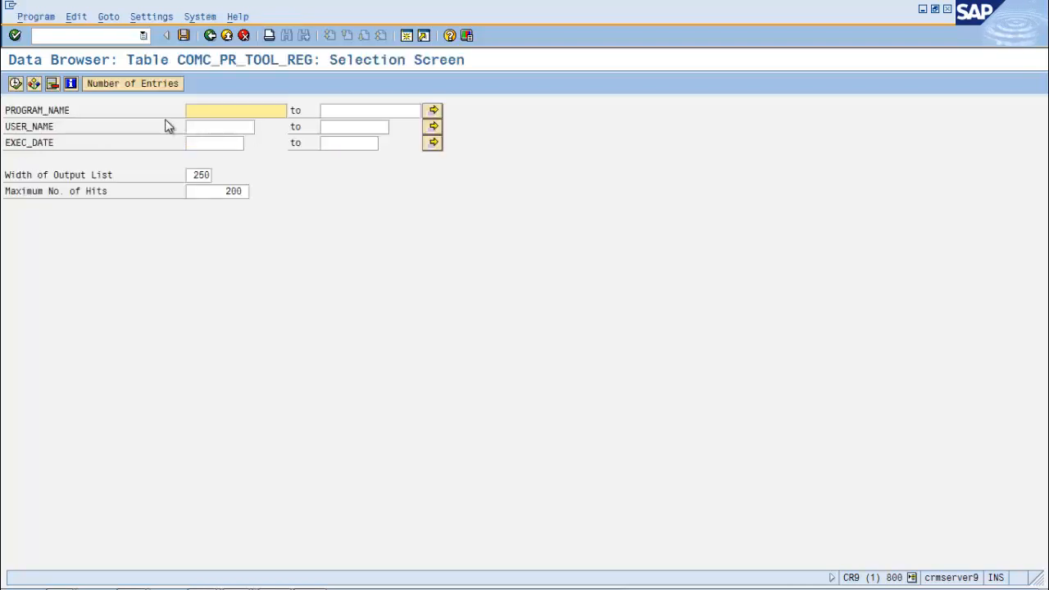
pyautogui.press('F8')
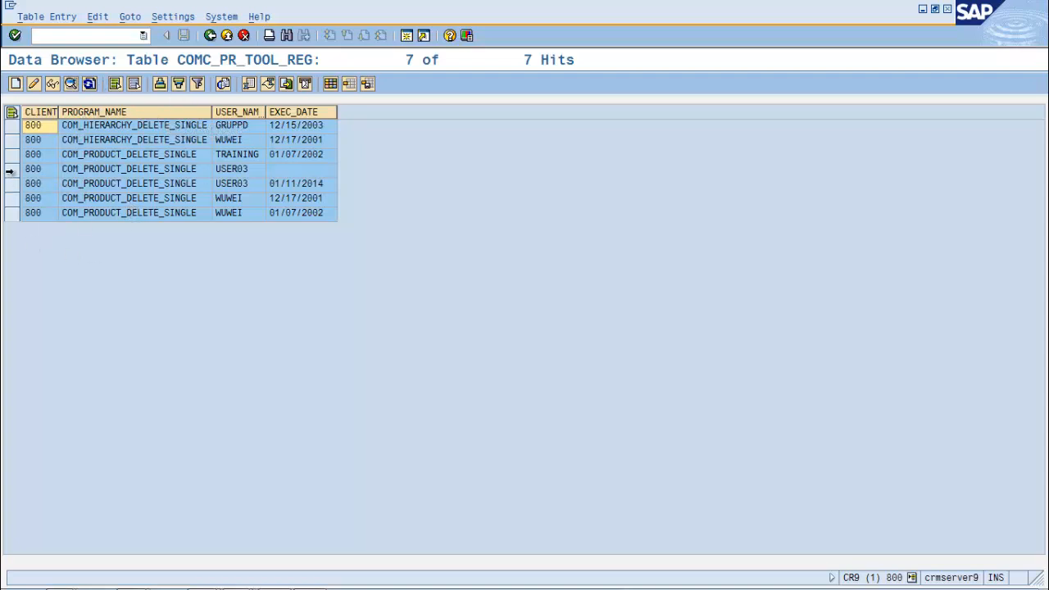
pyautogui.click(11, 169)
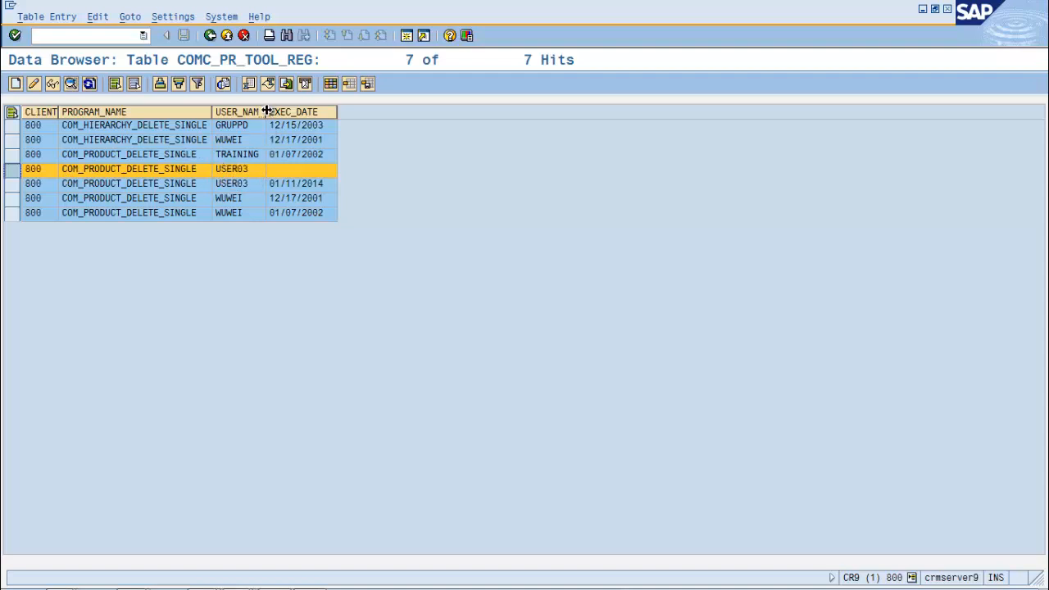
# Widen the USER_NAME column in the COMC_PR_TOOL_REG entry list, and leave the Data Browser for the SAP Easy Access screen.
pyautogui.moveTo(266, 107); pyautogui.dragTo(329, 110)
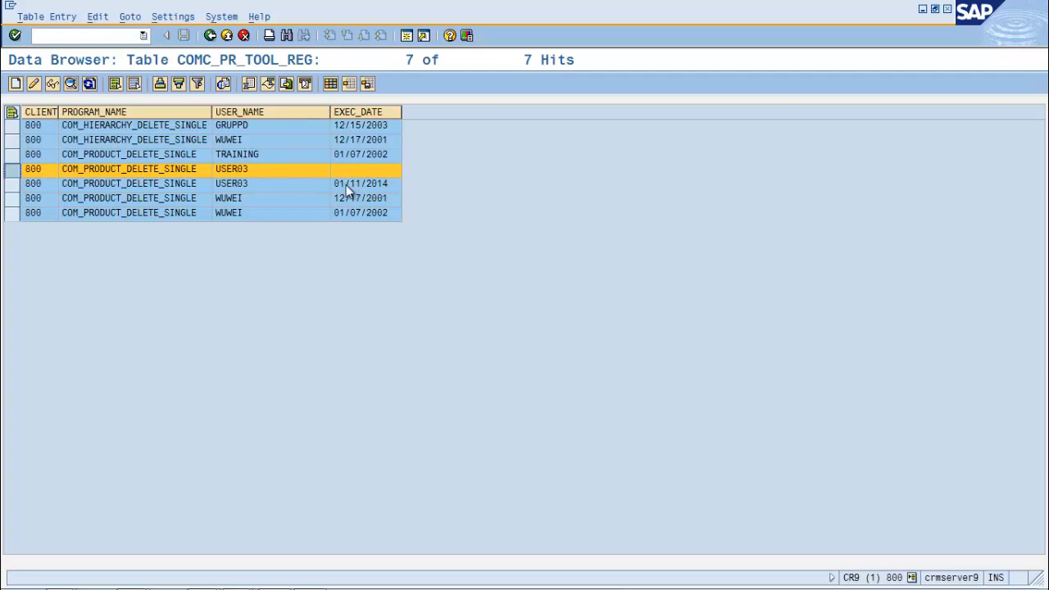
pyautogui.click(211, 36)
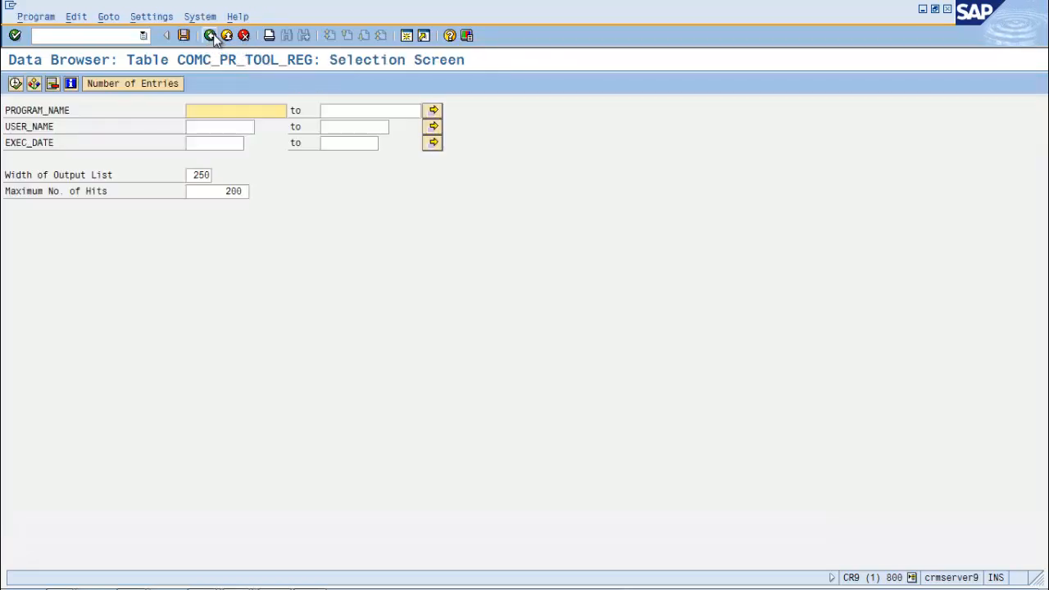
pyautogui.click(211, 37)
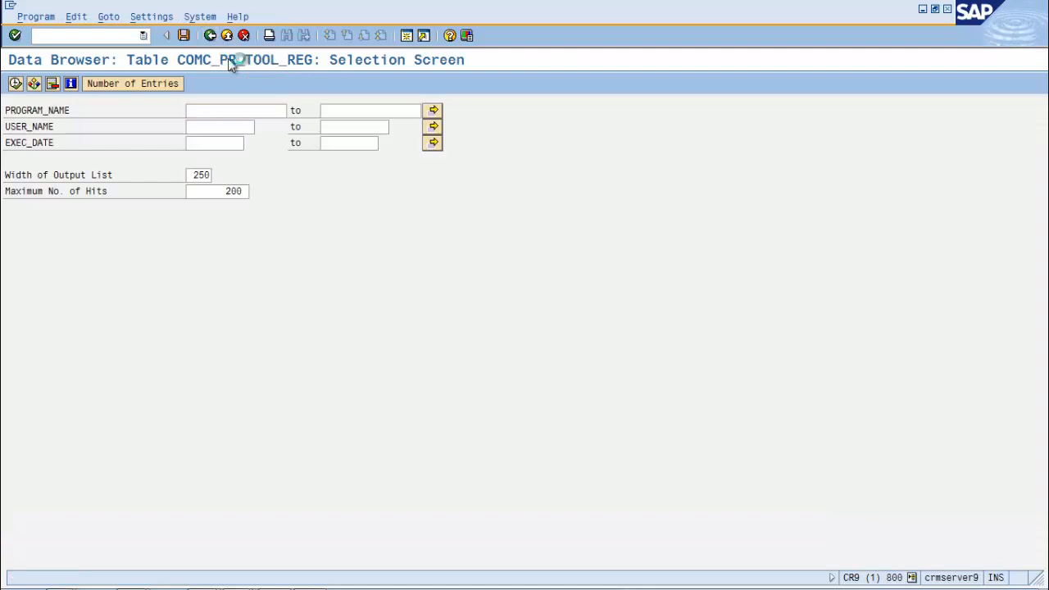
pyautogui.click(209, 36)
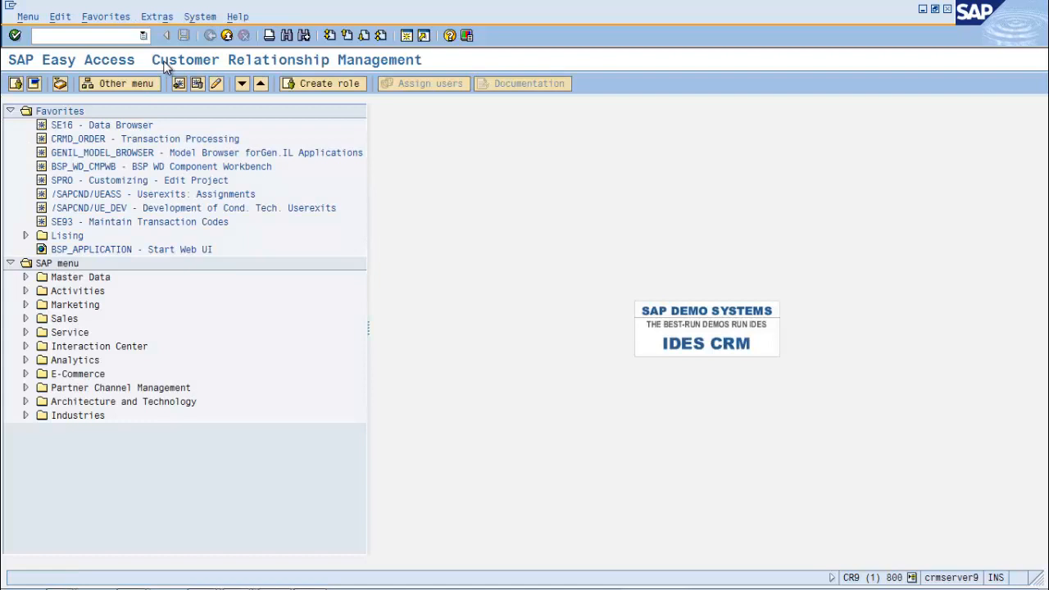
# Open the ABAP Editor with transaction SE38 and execute the program COM_PRODUCT_DELETE_SINGLE.
pyautogui.write('se38')
pyautogui.press('Return')
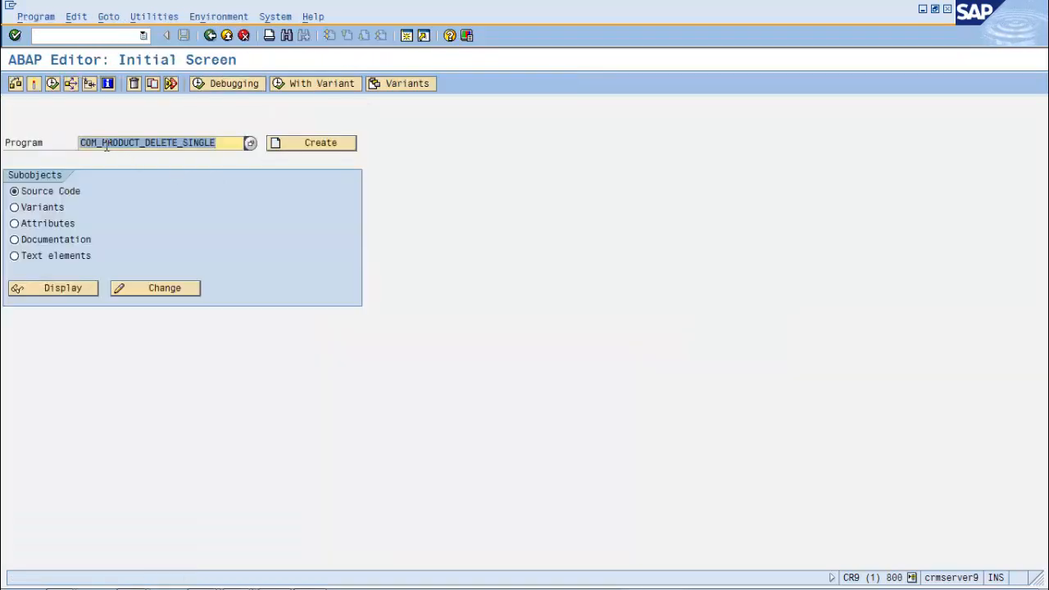
pyautogui.press('F8')
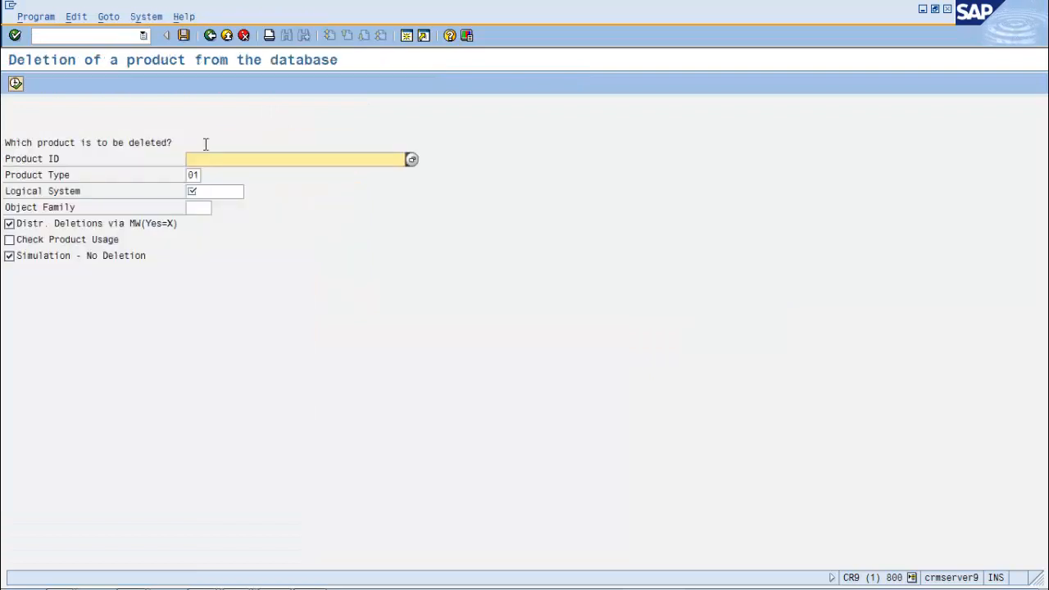
# Enter product ID 2, search the logical system value list for "cr9", and choose BICCLNT001 as the logical system.
pyautogui.write('2')
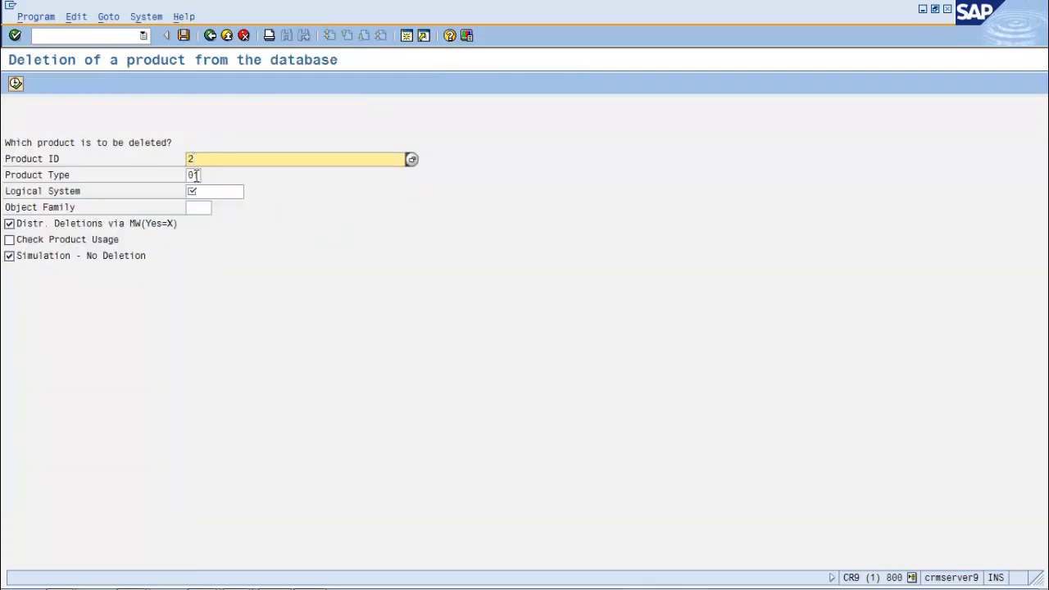
pyautogui.click(205, 192)
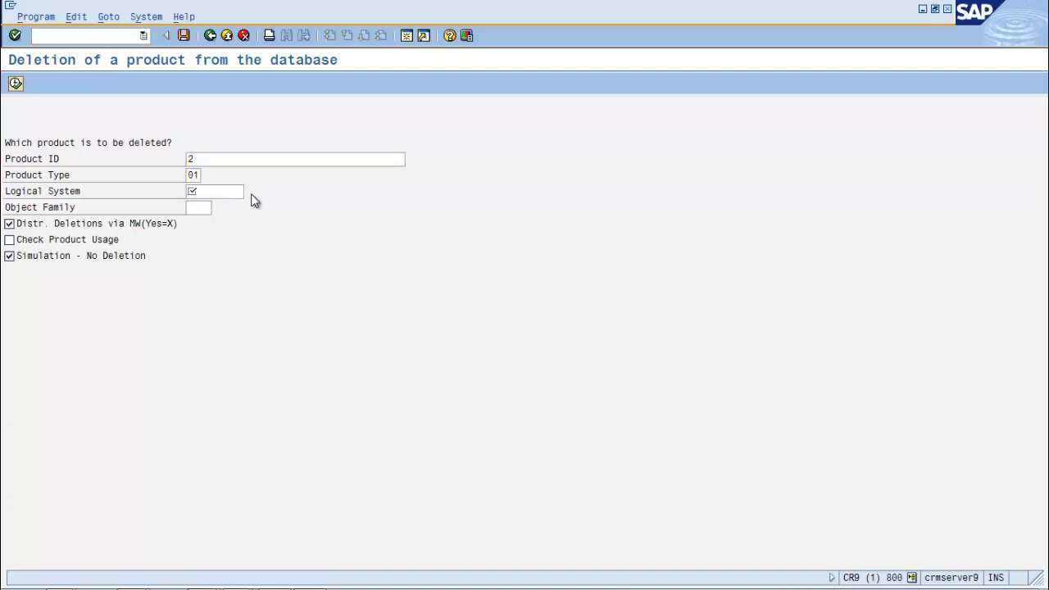
pyautogui.press('F4')
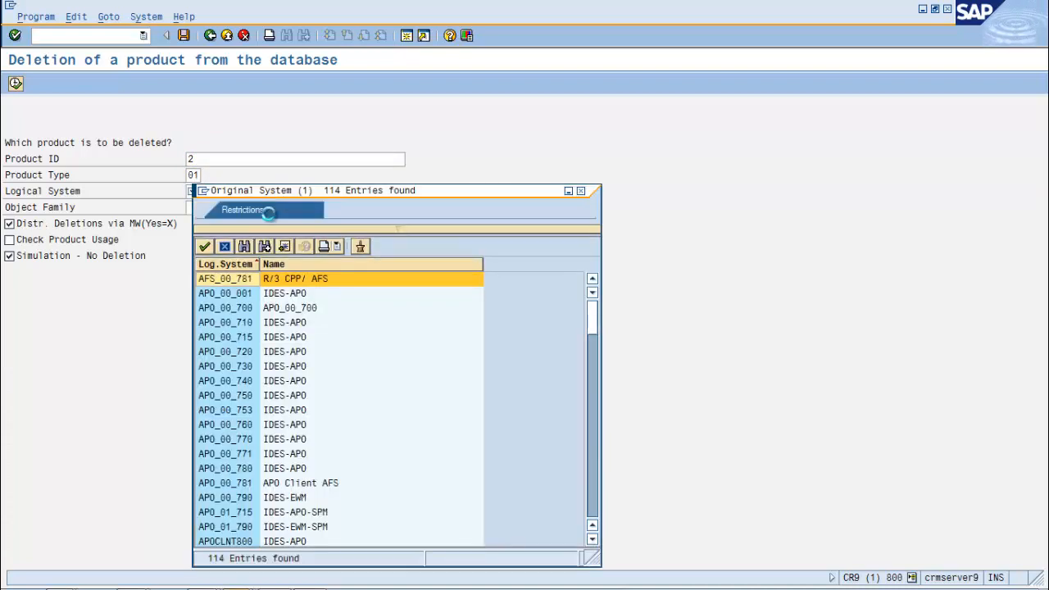
pyautogui.click(264, 247)
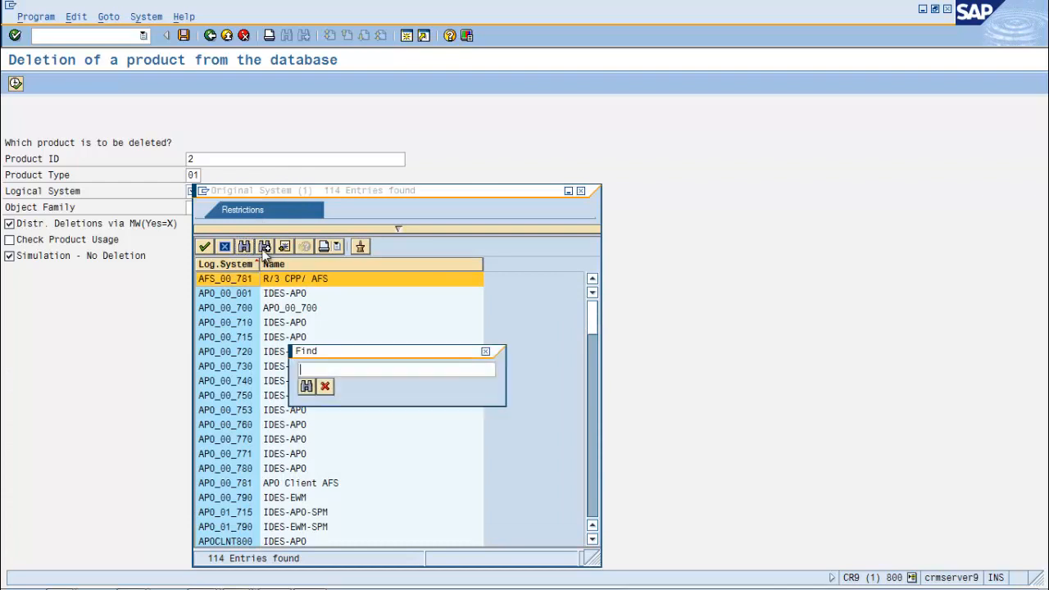
pyautogui.write('cr9')
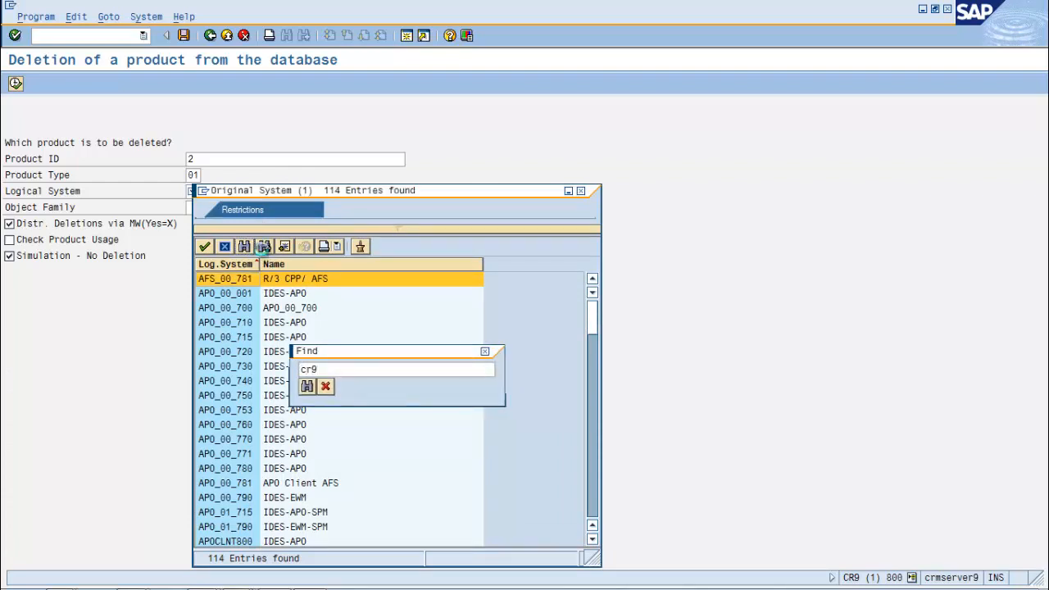
pyautogui.press('Return')
pyautogui.doubleClick(246, 279)
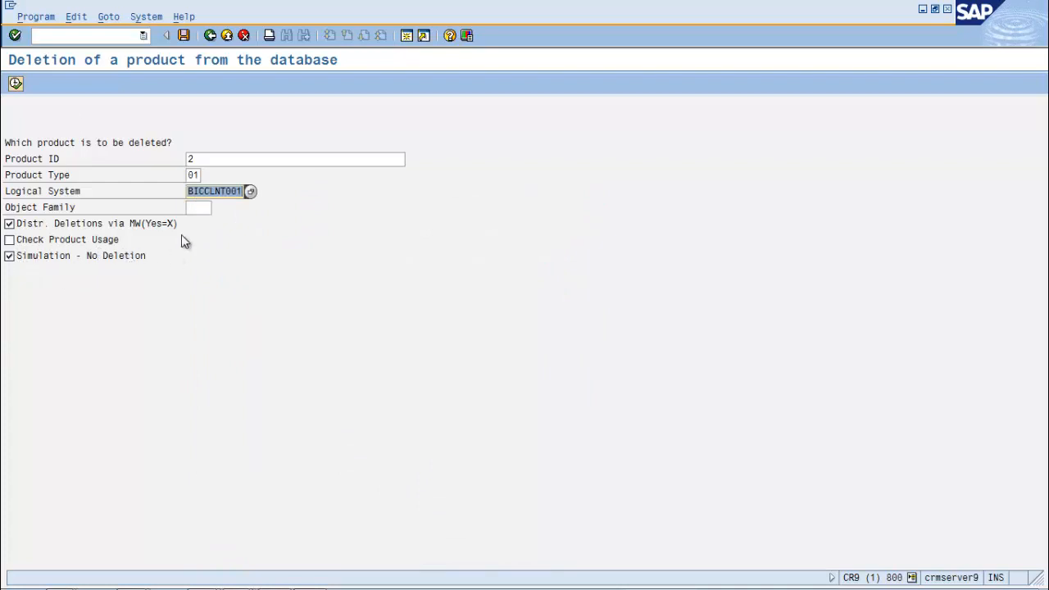
# Run the product deletion in simulation mode, return to the selection screen, and turn off the option Simulation - No Deletion.
pyautogui.press('F8')
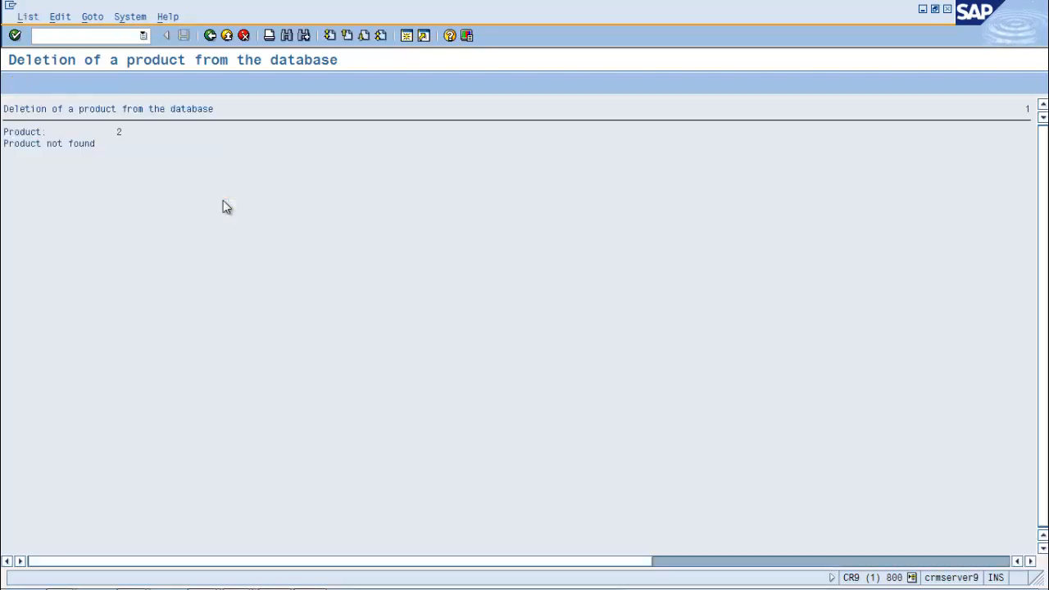
pyautogui.press('F3')
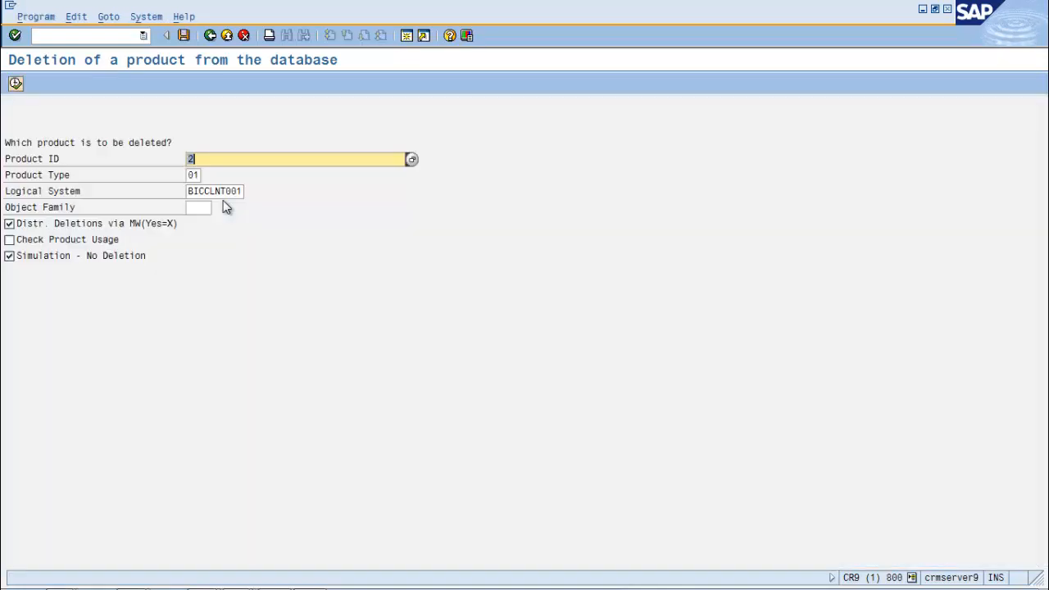
pyautogui.click(10, 257)
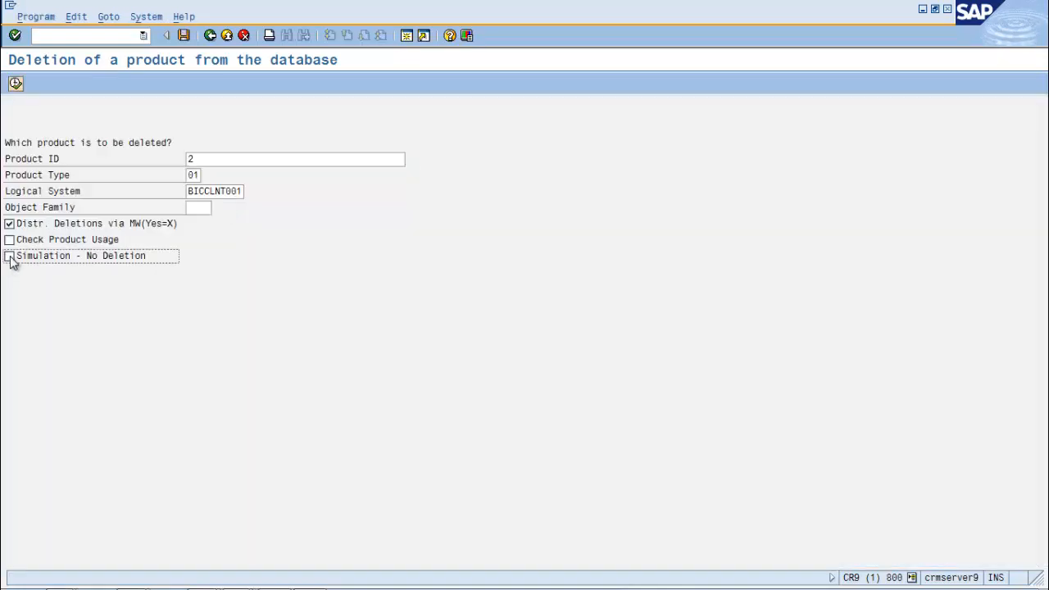